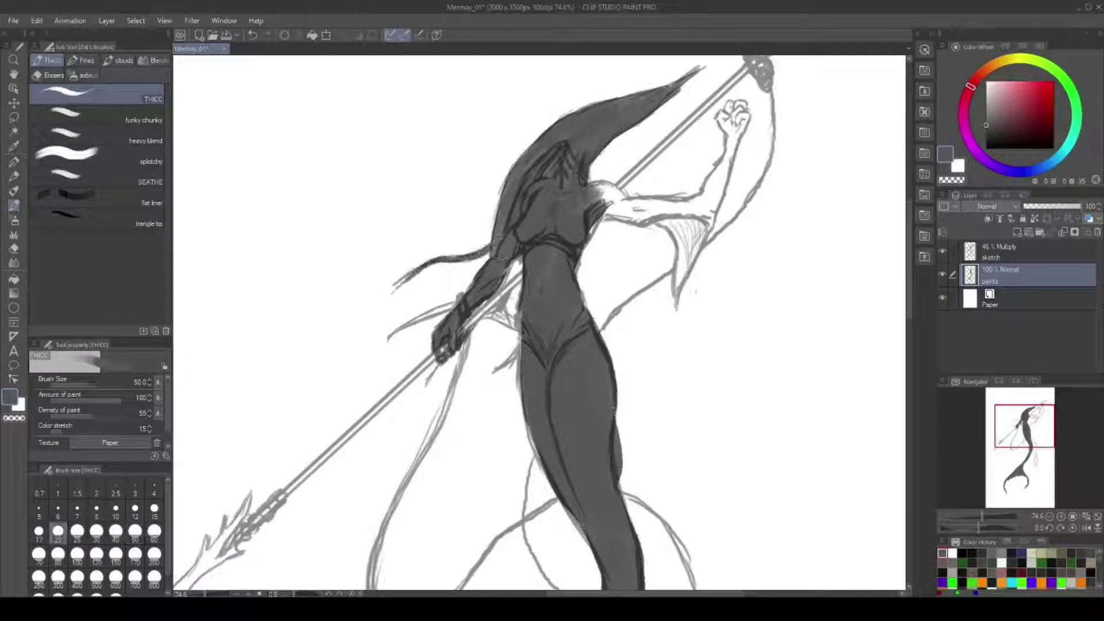
Step: Paint over the sketched tendrils trailing from the lowered arm and hip in dark grey with the THICC brush
{"action": "left_click_drag", "start_coordinate": [509, 265], "coordinate": [357, 368]}
{"action": "left_click_drag", "start_coordinate": [441, 363], "coordinate": [415, 401]}
{"action": "left_click_drag", "start_coordinate": [521, 346], "coordinate": [484, 379]}
{"action": "left_click_drag", "start_coordinate": [528, 310], "coordinate": [521, 446]}
Step: Block in the raised arm, its fist and the hanging arm fin in dark grey with the THICC brush at size 20
{"action": "left_click_drag", "start_coordinate": [740, 132], "coordinate": [703, 201]}
{"action": "left_click_drag", "start_coordinate": [729, 160], "coordinate": [674, 305]}
{"action": "left_click_drag", "start_coordinate": [699, 214], "coordinate": [662, 258]}
{"action": "left_click_drag", "start_coordinate": [716, 179], "coordinate": [678, 275]}
{"action": "left_click_drag", "start_coordinate": [703, 201], "coordinate": [338, 293]}
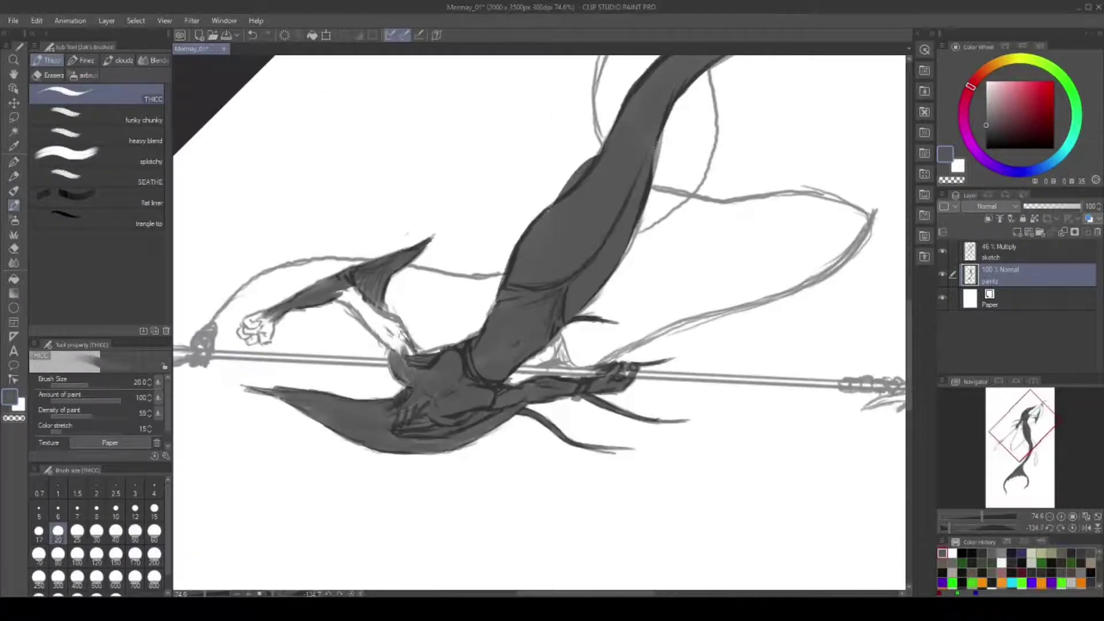
{"action": "left_click_drag", "start_coordinate": [414, 334], "coordinate": [389, 385]}
{"action": "left_click_drag", "start_coordinate": [412, 290], "coordinate": [348, 348]}
{"action": "mouse_move", "coordinate": [428, 302]}
{"action": "left_mouse_down"}
{"action": "mouse_move", "coordinate": [392, 331]}
{"action": "mouse_move", "coordinate": [422, 377]}
{"action": "left_mouse_up"}
{"action": "key", "text": "ctrl+at"}
{"action": "left_click_drag", "start_coordinate": [730, 102], "coordinate": [723, 133]}
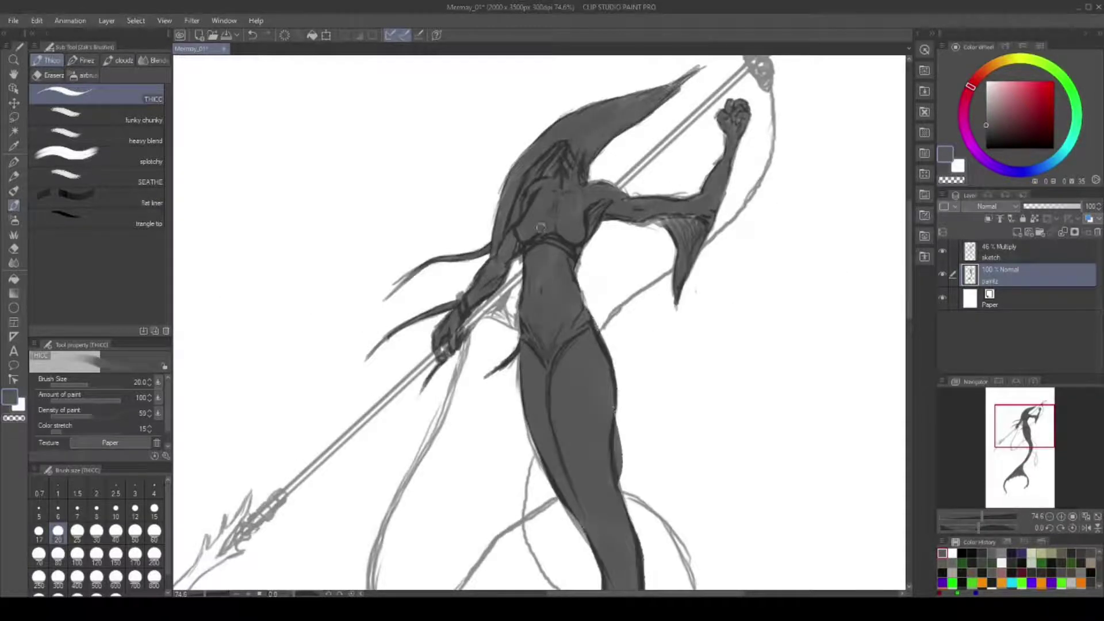
Step: Darken the shadows under the chest and beneath the head crest with the THICC brush
{"action": "mouse_move", "coordinate": [524, 229]}
{"action": "left_mouse_down"}
{"action": "mouse_move", "coordinate": [576, 241]}
{"action": "mouse_move", "coordinate": [580, 257]}
{"action": "mouse_move", "coordinate": [588, 222]}
{"action": "left_mouse_up"}
{"action": "left_click_drag", "start_coordinate": [633, 118], "coordinate": [587, 149]}
{"action": "key", "text": "ctrl+0"}
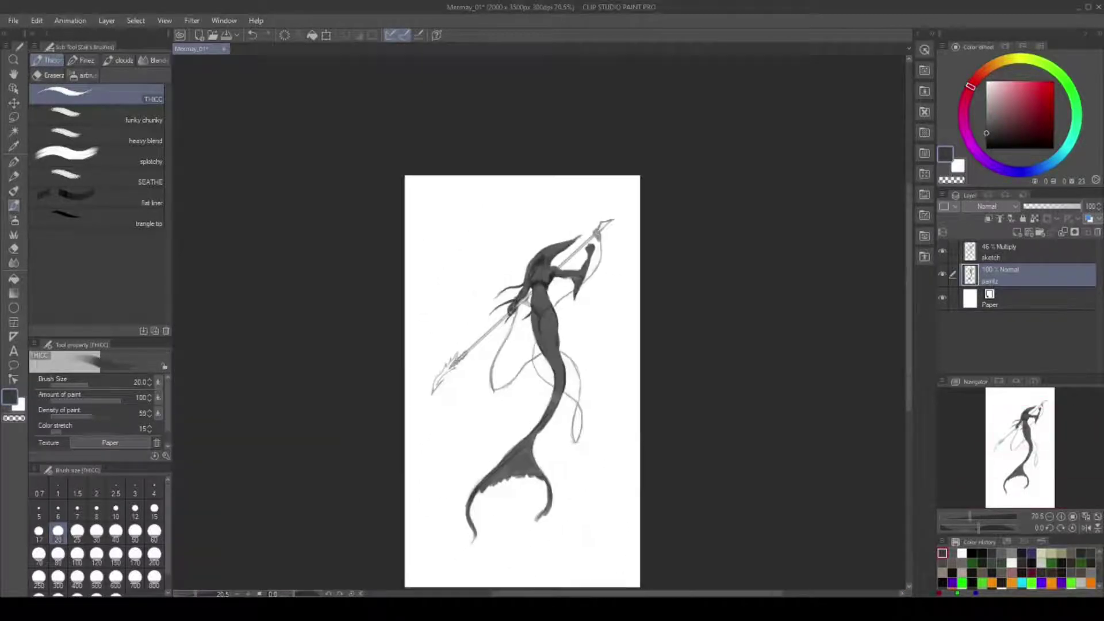
Step: Shade the tail's edges, the tail fin and the hip contour in dark grey at brush size 20
{"action": "scroll", "coordinate": [518, 489], "scroll_direction": "up", "scroll_amount": 5}
{"action": "mouse_move", "coordinate": [489, 489]}
{"action": "left_mouse_down"}
{"action": "mouse_move", "coordinate": [575, 420]}
{"action": "mouse_move", "coordinate": [569, 440]}
{"action": "left_mouse_up"}
{"action": "key", "text": "ctrl+0"}
{"action": "scroll", "coordinate": [576, 288], "scroll_direction": "up", "scroll_amount": 5}
{"action": "left_click_drag", "start_coordinate": [621, 288], "coordinate": [587, 351]}
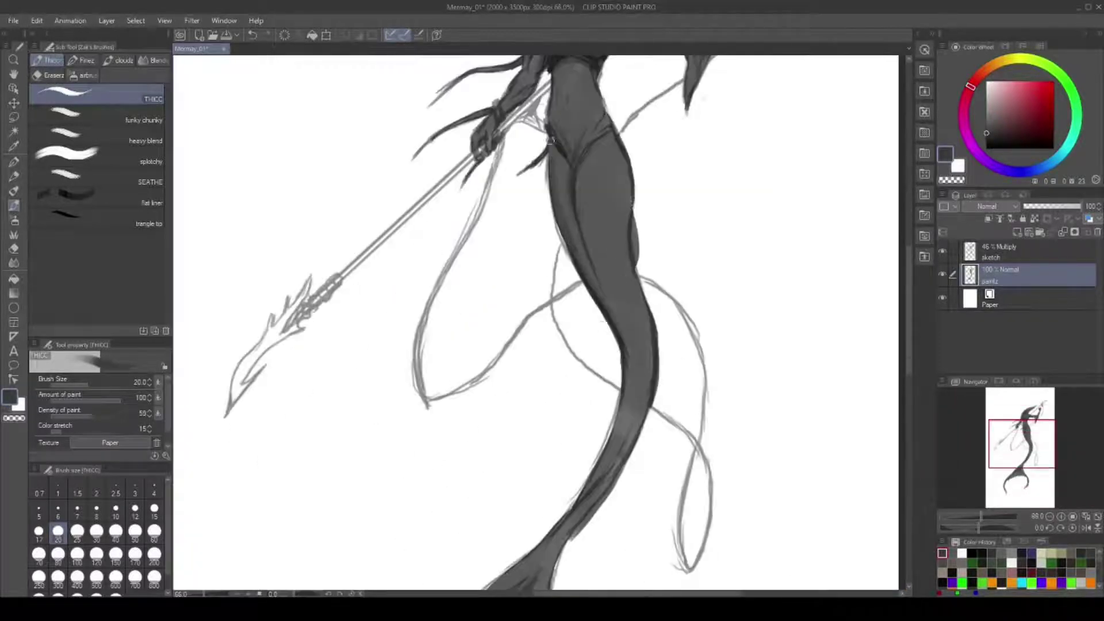
{"action": "left_click_drag", "start_coordinate": [638, 213], "coordinate": [633, 299]}
{"action": "key", "text": "ctrl+0"}
Step: Paint light grey highlights on the head crest, chest and arms with the funky chunky brush at sizes 40 and 20
{"action": "left_click", "coordinate": [98, 136]}
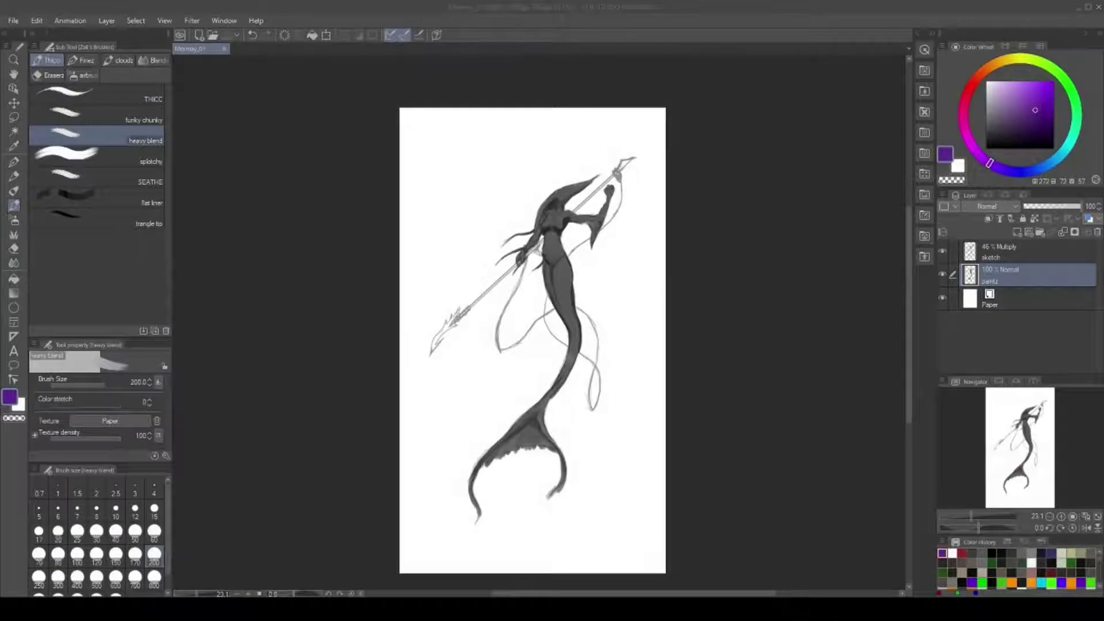
{"action": "scroll", "coordinate": [583, 161], "scroll_direction": "up", "scroll_amount": 3}
{"action": "left_click", "coordinate": [98, 115]}
{"action": "mouse_move", "coordinate": [575, 210]}
{"action": "left_mouse_down"}
{"action": "mouse_move", "coordinate": [524, 236]}
{"action": "mouse_move", "coordinate": [546, 287]}
{"action": "left_mouse_up"}
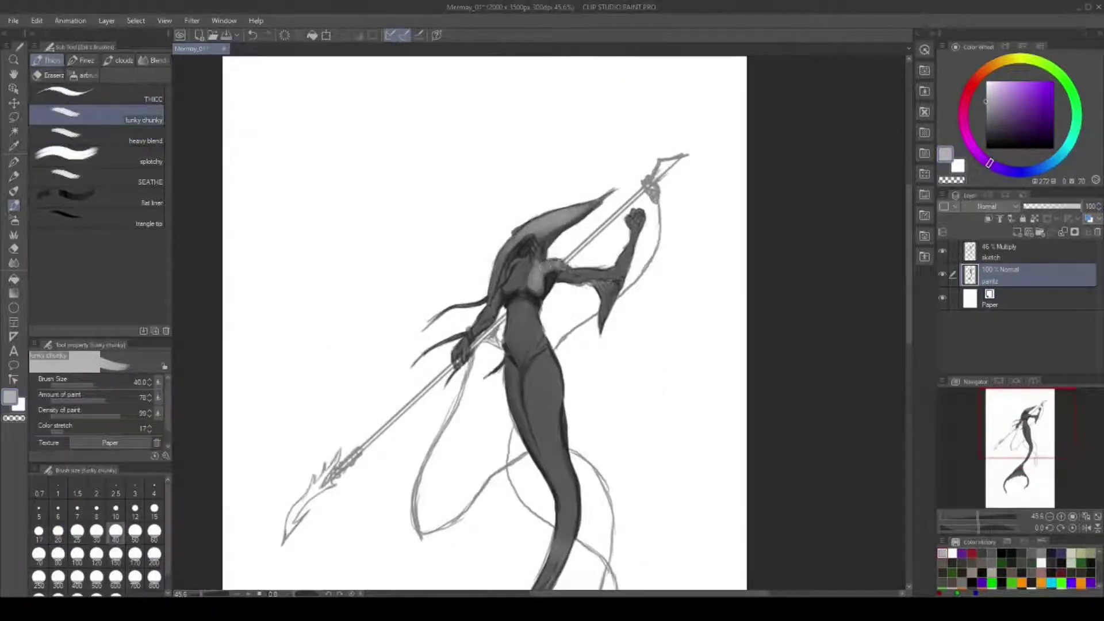
{"action": "left_click_drag", "start_coordinate": [633, 218], "coordinate": [477, 316]}
{"action": "left_click", "coordinate": [57, 531]}
{"action": "left_click_drag", "start_coordinate": [506, 276], "coordinate": [512, 293]}
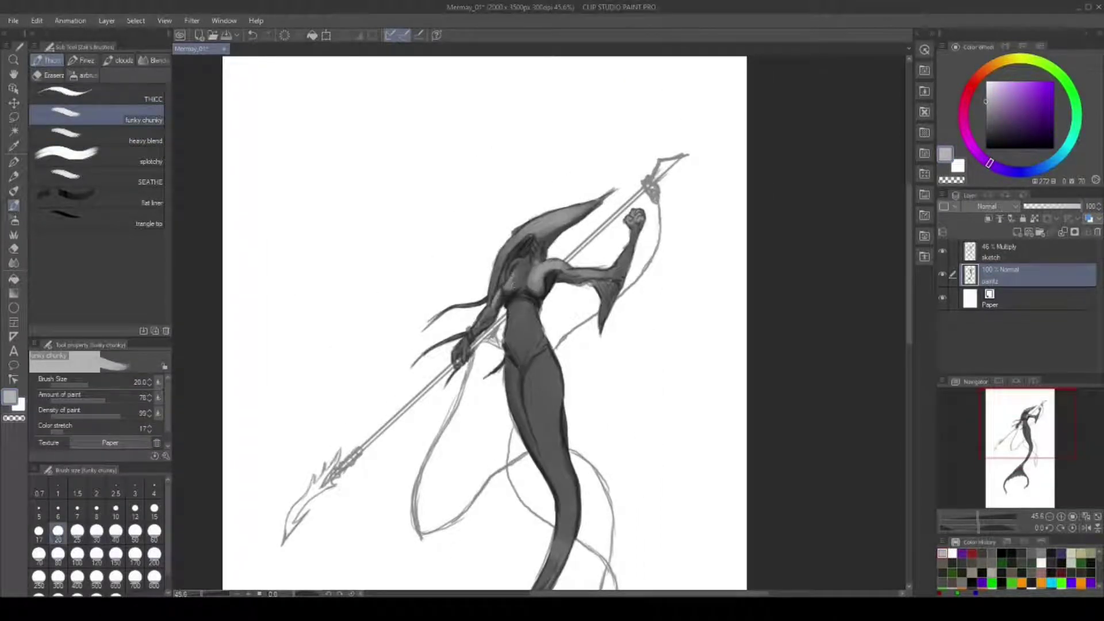
Step: Highlight the abdomen, hip and upper tail in light grey with the funky chunky brush at sizes 40 and 20
{"action": "left_click", "coordinate": [97, 178]}
{"action": "key", "text": "b"}
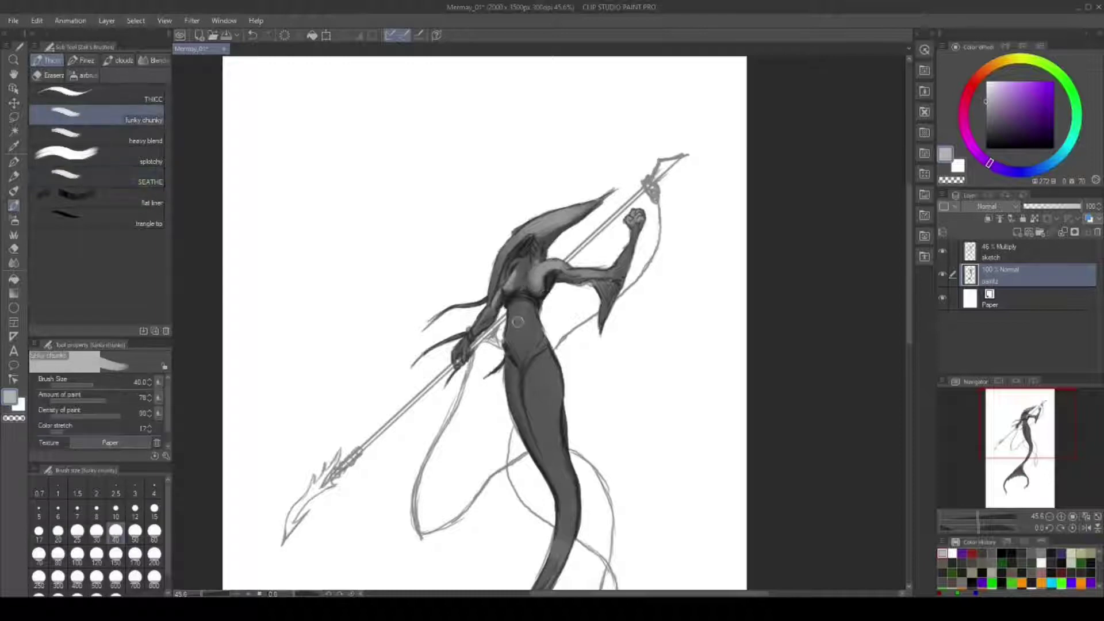
{"action": "left_click_drag", "start_coordinate": [545, 352], "coordinate": [564, 425]}
{"action": "left_click_drag", "start_coordinate": [518, 363], "coordinate": [525, 337]}
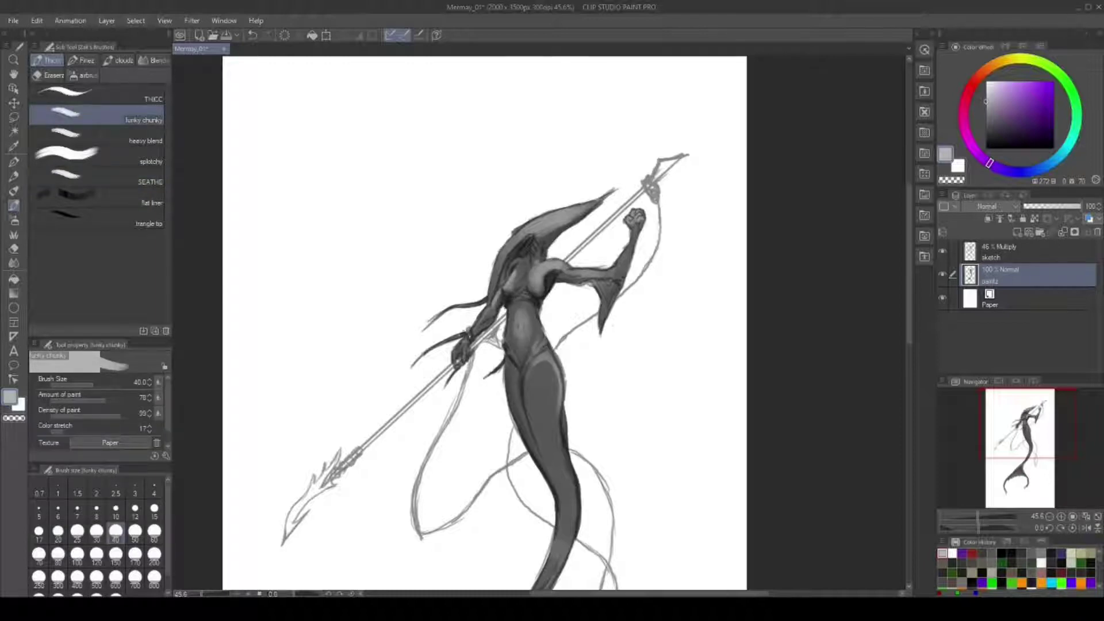
{"action": "key", "text": "bracketleft"}
{"action": "key", "text": "bracketleft"}
{"action": "key", "text": "bracketleft"}
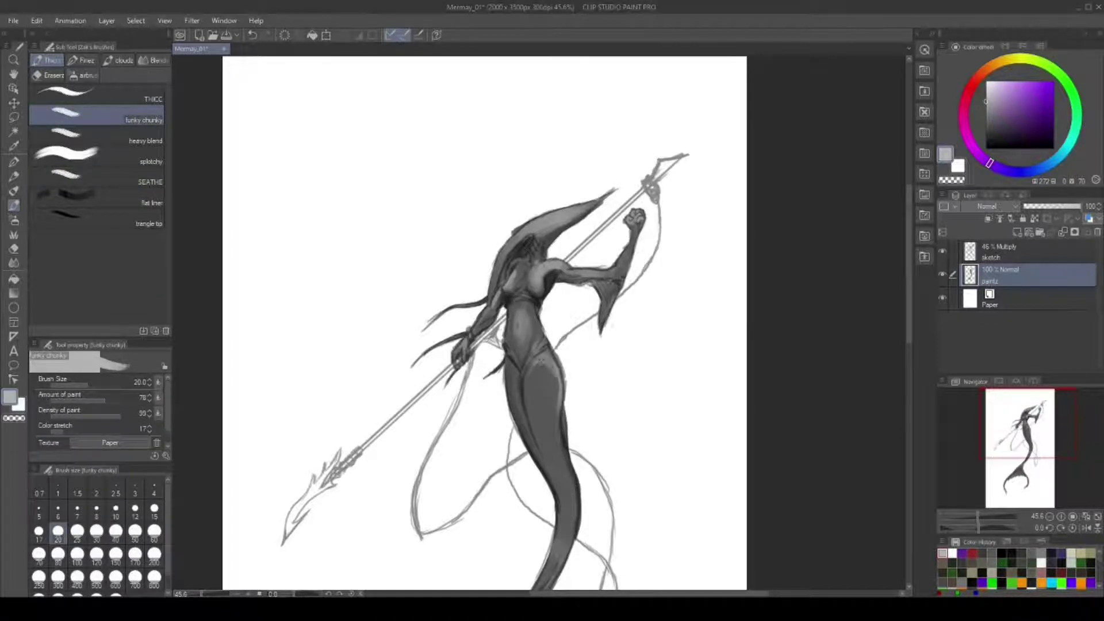
{"action": "left_click_drag", "start_coordinate": [547, 374], "coordinate": [567, 480]}
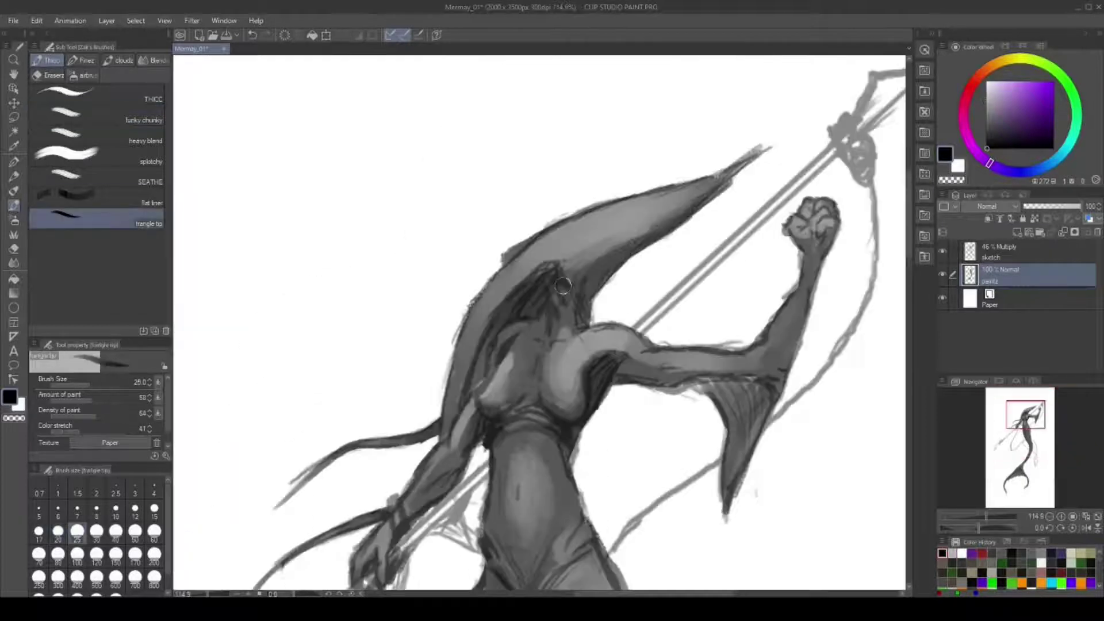
Step: Add black face shadows with the triangle tip brush, and refine the chest shading with funky chunky using sampled greys
{"action": "left_click_drag", "start_coordinate": [552, 281], "coordinate": [590, 325]}
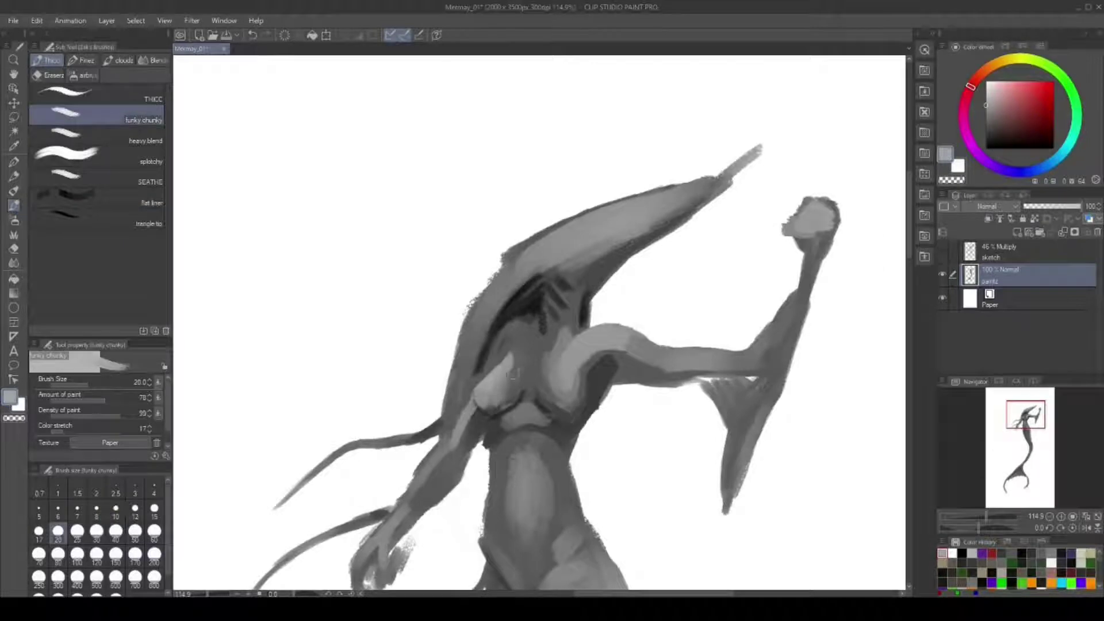
{"action": "mouse_move", "coordinate": [477, 403]}
{"action": "left_mouse_down"}
{"action": "mouse_move", "coordinate": [549, 415]}
{"action": "mouse_move", "coordinate": [582, 375]}
{"action": "left_mouse_up"}
{"action": "left_click", "coordinate": [154, 508]}
{"action": "left_click", "coordinate": [495, 411], "text": "alt"}
{"action": "left_click", "coordinate": [566, 405], "text": "alt"}
{"action": "left_click", "coordinate": [569, 380], "text": "alt"}
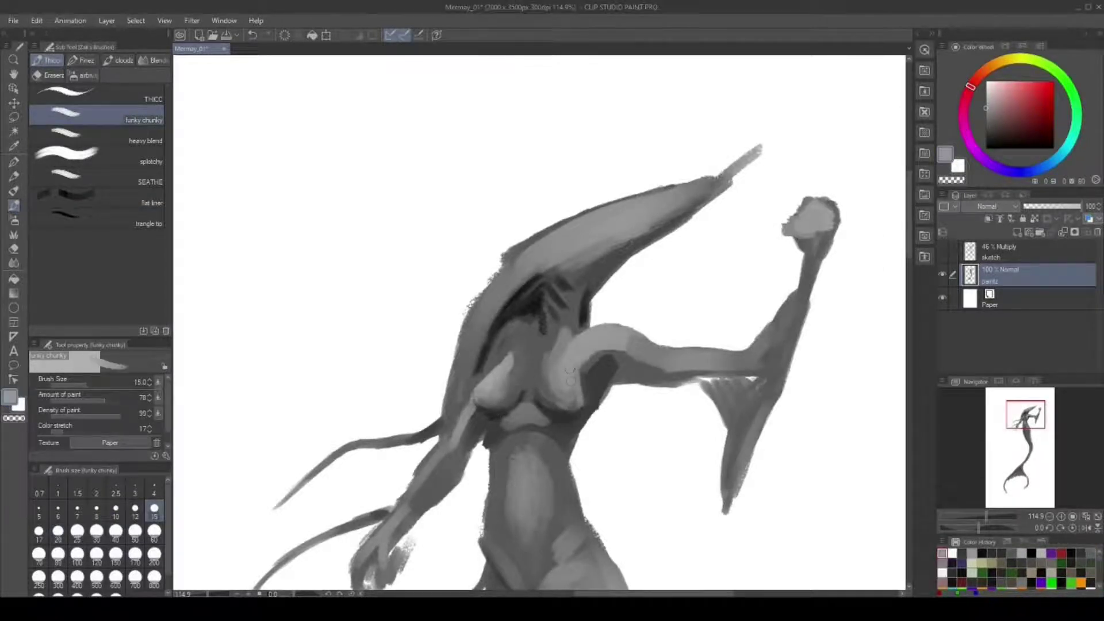
Step: Refine the head crest's shading with sampled greys and clean up its outline with the Snap eraser
{"action": "scroll", "coordinate": [569, 376], "scroll_direction": "down", "scroll_amount": 5}
{"action": "scroll", "coordinate": [570, 377], "scroll_direction": "up", "scroll_amount": 3}
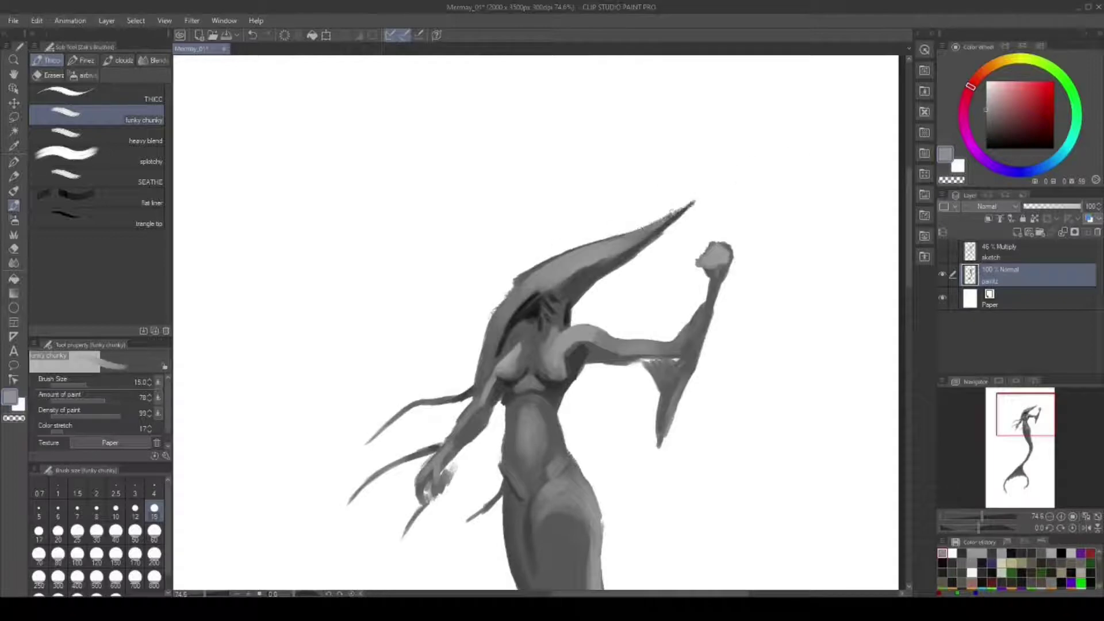
{"action": "left_click", "coordinate": [576, 270], "text": "alt"}
{"action": "mouse_move", "coordinate": [618, 253]}
{"action": "left_mouse_down"}
{"action": "mouse_move", "coordinate": [569, 276]}
{"action": "mouse_move", "coordinate": [557, 296]}
{"action": "mouse_move", "coordinate": [577, 244]}
{"action": "left_mouse_up"}
{"action": "left_click", "coordinate": [561, 287], "text": "alt"}
{"action": "scroll", "coordinate": [532, 328], "scroll_direction": "down", "scroll_amount": 5}
{"action": "scroll", "coordinate": [540, 323], "scroll_direction": "up", "scroll_amount": 4}
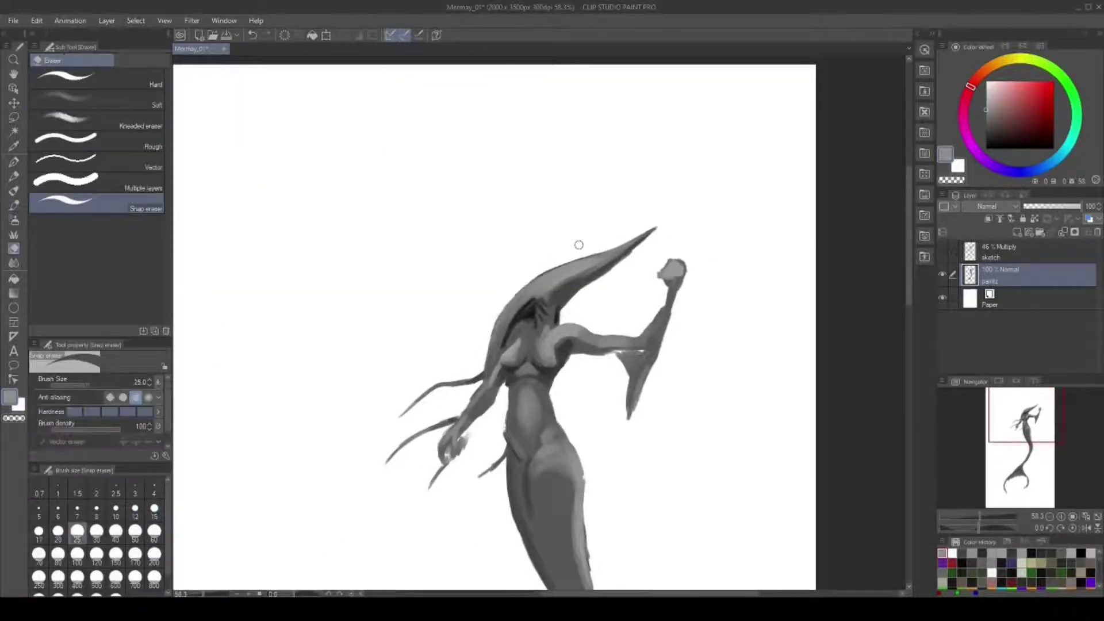
Step: Smooth the arm tendrils at brush size 10 and fill in the raised arm's fin with sampled greys
{"action": "scroll", "coordinate": [434, 468], "scroll_direction": "up", "scroll_amount": 3}
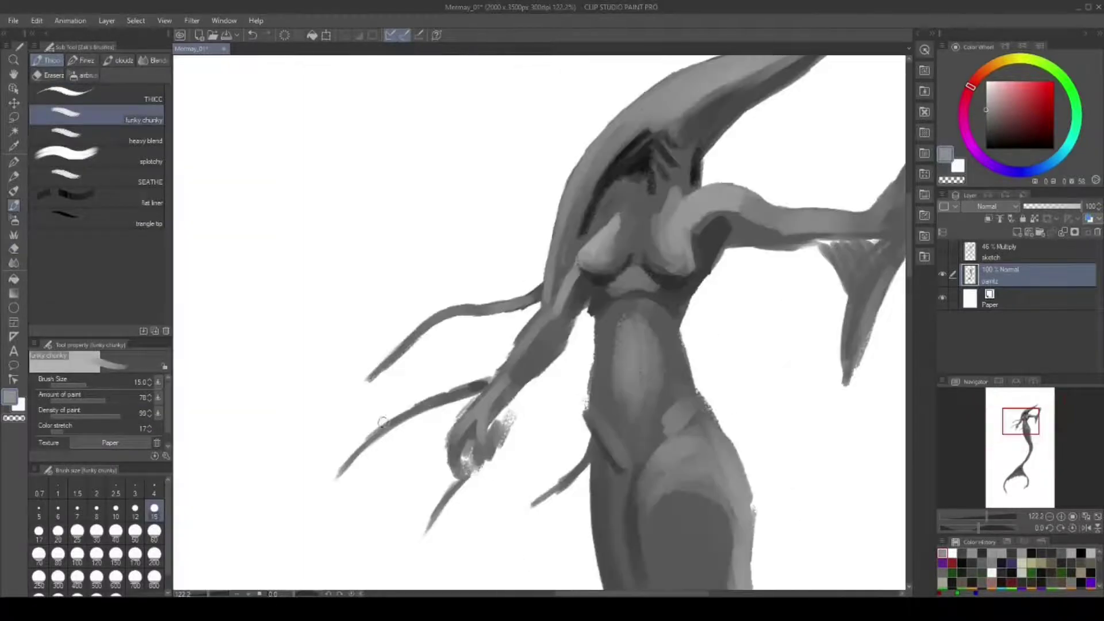
{"action": "key", "text": "bracketleft"}
{"action": "key", "text": "bracketleft"}
{"action": "scroll", "coordinate": [440, 501], "scroll_direction": "down", "scroll_amount": 4}
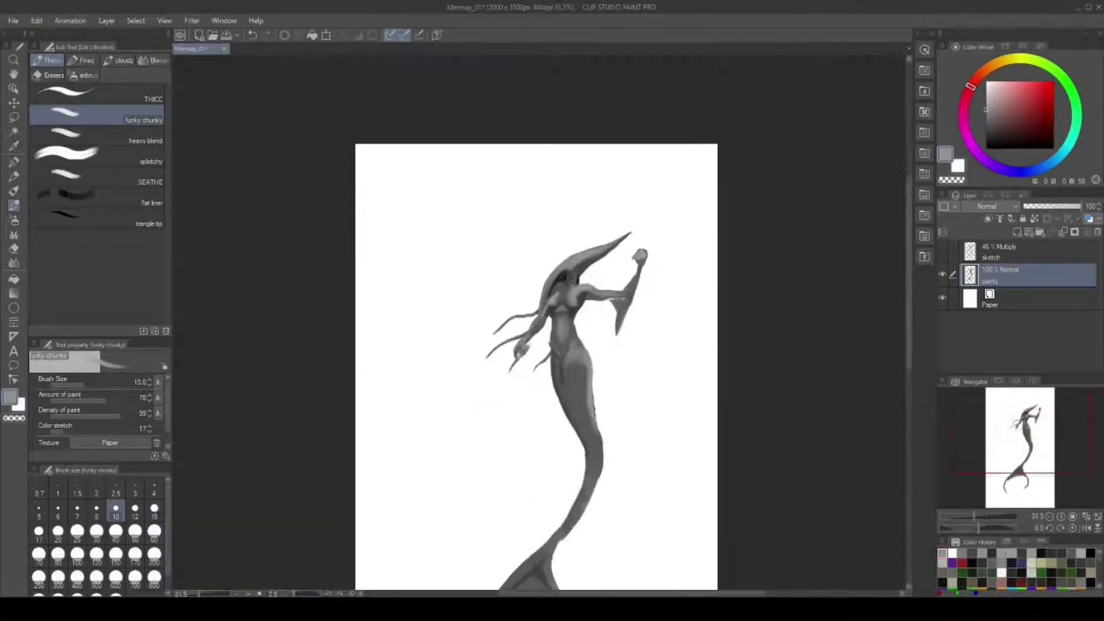
{"action": "scroll", "coordinate": [649, 270], "scroll_direction": "up", "scroll_amount": 4}
{"action": "left_click", "coordinate": [649, 270], "text": "alt"}
{"action": "key", "text": "bracketleft"}
{"action": "key", "text": "bracketleft"}
{"action": "key", "text": "bracketleft"}
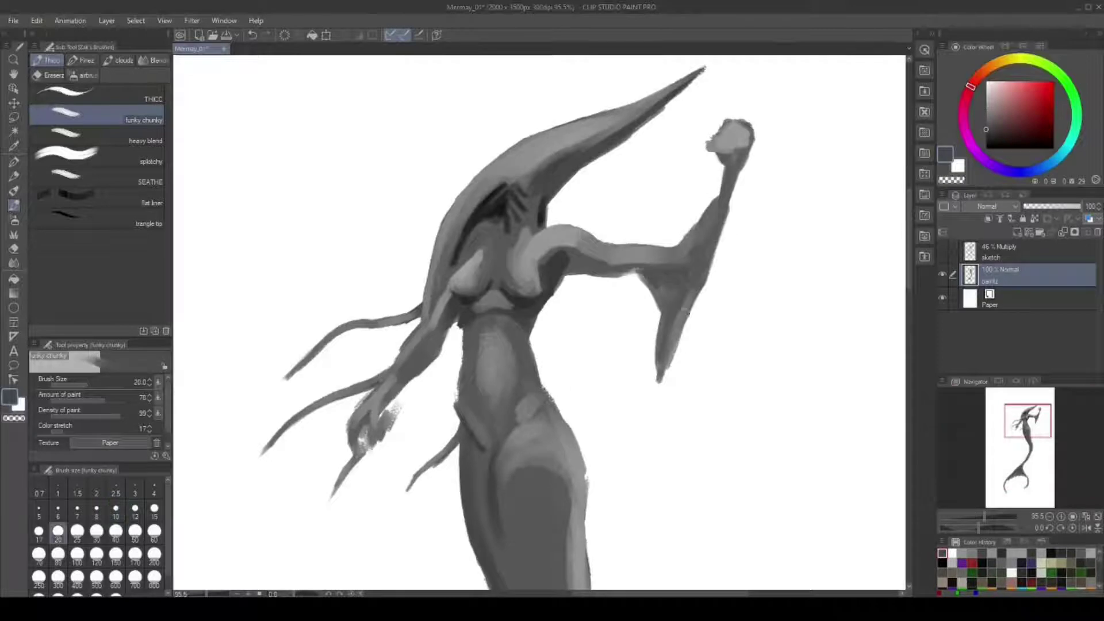
Step: Paint the navel and the V-shaped pelvic contour on the abdomen, using sampled greys with the funky chunky brush
{"action": "mouse_move", "coordinate": [491, 363]}
{"action": "left_mouse_down"}
{"action": "mouse_move", "coordinate": [491, 378]}
{"action": "mouse_move", "coordinate": [538, 412]}
{"action": "mouse_move", "coordinate": [480, 434]}
{"action": "mouse_move", "coordinate": [473, 398]}
{"action": "mouse_move", "coordinate": [489, 406]}
{"action": "left_mouse_up"}
{"action": "scroll", "coordinate": [492, 379], "scroll_direction": "down", "scroll_amount": 4}
{"action": "scroll", "coordinate": [527, 405], "scroll_direction": "up", "scroll_amount": 4}
{"action": "left_click", "coordinate": [492, 422], "text": "alt"}
{"action": "key", "text": "bracketright"}
{"action": "key", "text": "bracketright"}
{"action": "key", "text": "bracketright"}
{"action": "key", "text": "bracketright"}
{"action": "key", "text": "bracketright"}
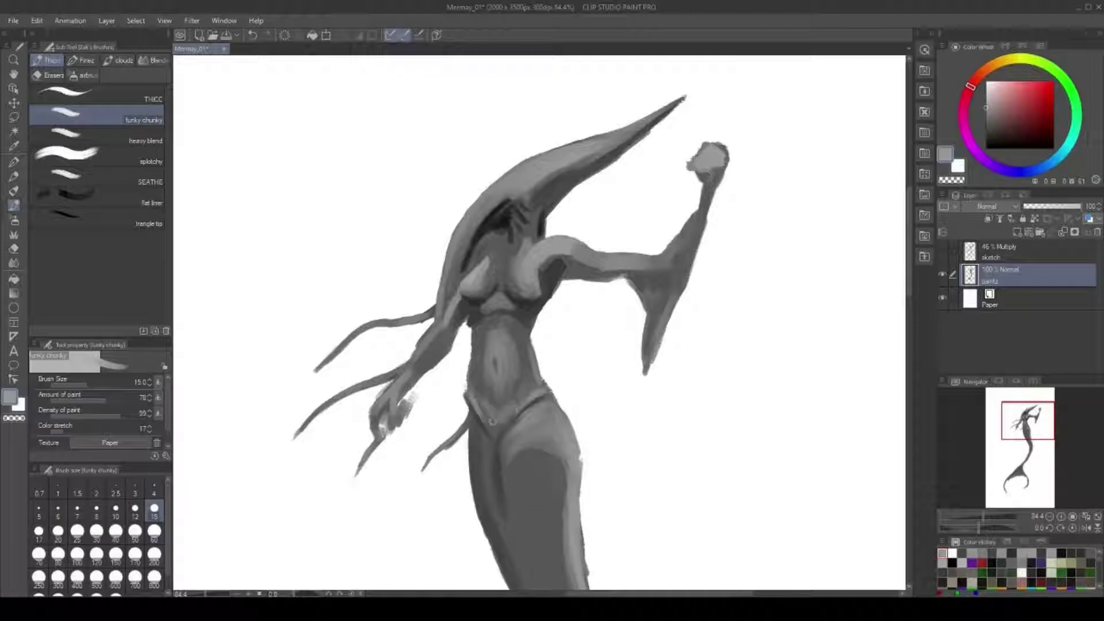
Step: Lighten the face beneath the head crest with grey strokes at brush size 15
{"action": "key", "text": "ctrl+0"}
{"action": "scroll", "coordinate": [641, 360], "scroll_direction": "up", "scroll_amount": 5}
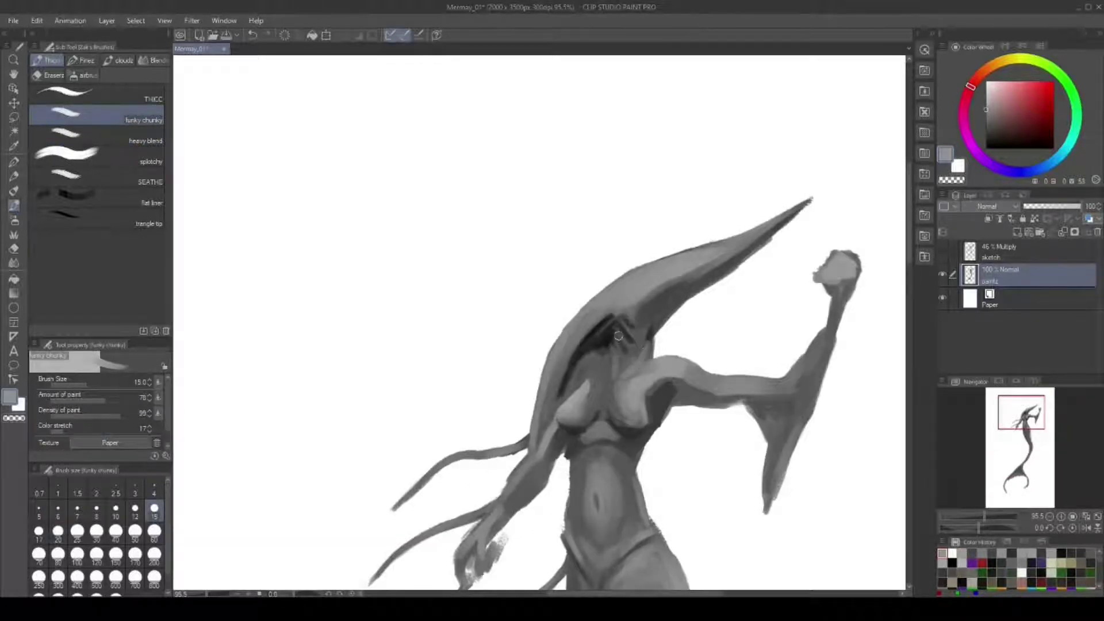
{"action": "mouse_move", "coordinate": [619, 335]}
{"action": "left_mouse_down"}
{"action": "mouse_move", "coordinate": [644, 371]}
{"action": "mouse_move", "coordinate": [601, 365]}
{"action": "left_mouse_up"}
{"action": "key", "text": "ctrl+0"}
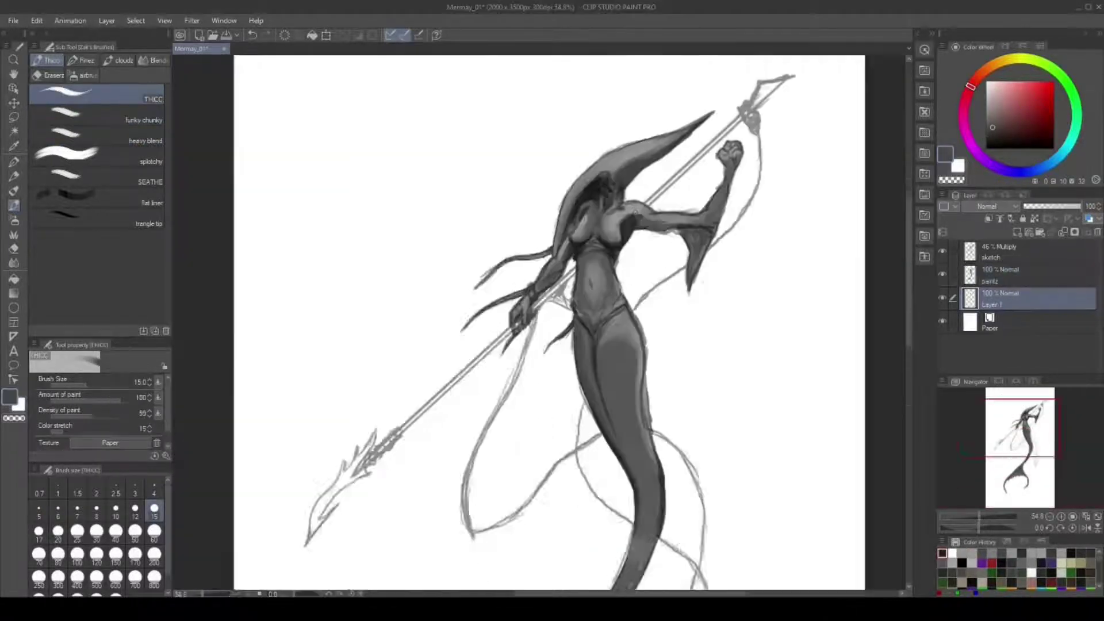
Step: Paint the spear's dark shaft and light grey barbed head on Layer 1 with the THICC brush at size 15
{"action": "left_click_drag", "start_coordinate": [667, 201], "coordinate": [523, 328]}
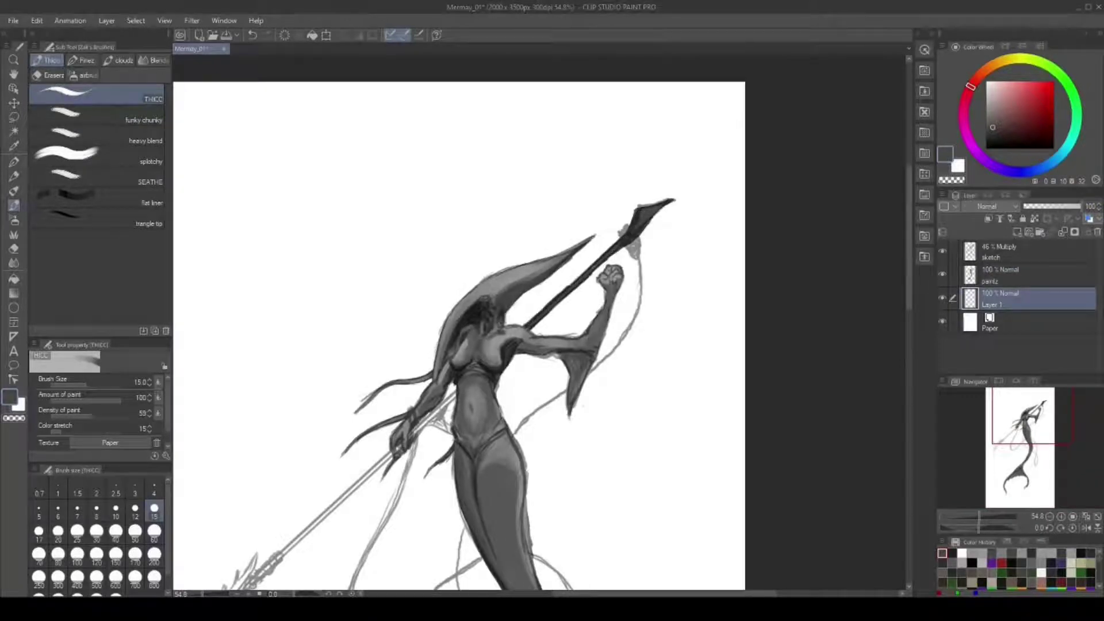
{"action": "left_click_drag", "start_coordinate": [452, 393], "coordinate": [273, 564]}
{"action": "left_click_drag", "start_coordinate": [633, 345], "coordinate": [860, 250]}
{"action": "left_click_drag", "start_coordinate": [570, 421], "coordinate": [511, 482]}
{"action": "left_click", "coordinate": [517, 471], "text": "alt"}
{"action": "left_click_drag", "start_coordinate": [536, 440], "coordinate": [478, 522]}
{"action": "left_click_drag", "start_coordinate": [506, 498], "coordinate": [472, 540]}
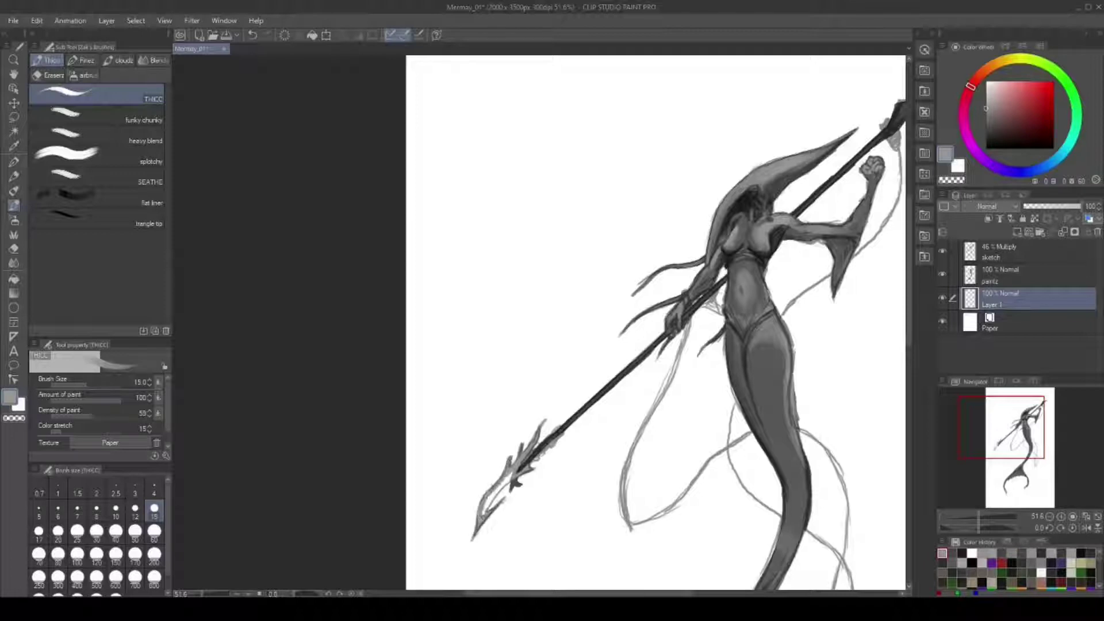
Step: Choose a muted brown and paint the binding with its dangling end behind the spearhead
{"action": "left_click", "coordinate": [994, 65]}
{"action": "left_click", "coordinate": [1010, 119]}
{"action": "left_click_drag", "start_coordinate": [548, 436], "coordinate": [533, 463]}
{"action": "mouse_move", "coordinate": [575, 416]}
{"action": "left_mouse_down"}
{"action": "mouse_move", "coordinate": [485, 492]}
{"action": "mouse_move", "coordinate": [563, 333]}
{"action": "left_mouse_up"}
Step: Trace the sketched rope in muted brown, looping around the tail and up to the spear's rear end
{"action": "left_click_drag", "start_coordinate": [702, 335], "coordinate": [619, 417]}
{"action": "left_click_drag", "start_coordinate": [739, 317], "coordinate": [622, 413]}
{"action": "mouse_move", "coordinate": [785, 314]}
{"action": "left_mouse_down"}
{"action": "mouse_move", "coordinate": [825, 356]}
{"action": "mouse_move", "coordinate": [831, 503]}
{"action": "left_mouse_up"}
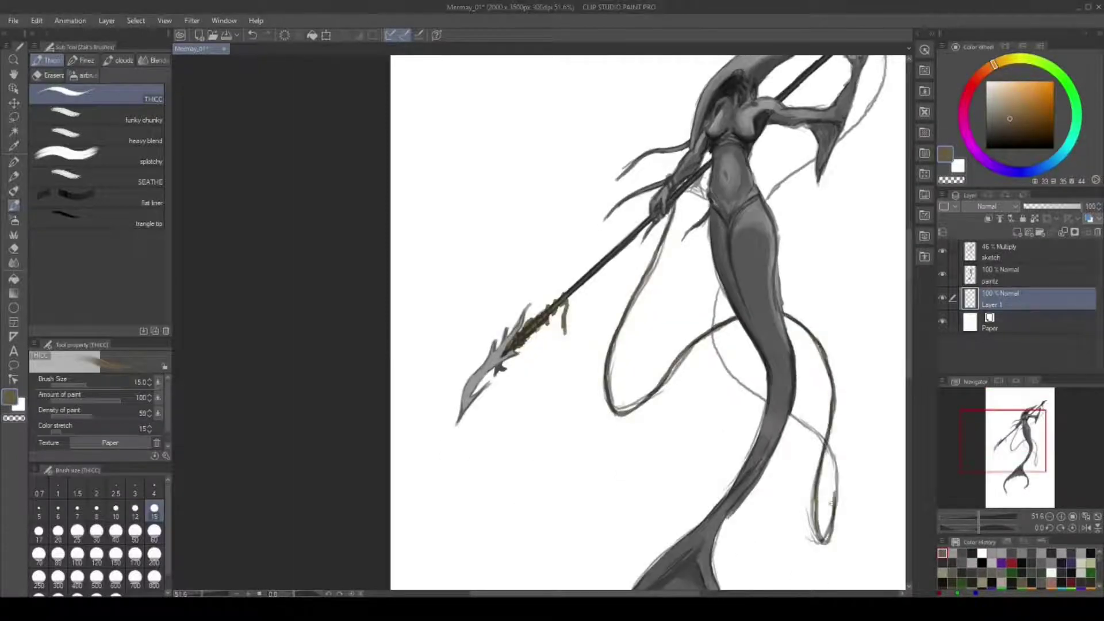
{"action": "left_click_drag", "start_coordinate": [828, 417], "coordinate": [831, 506]}
{"action": "left_click_drag", "start_coordinate": [765, 282], "coordinate": [713, 403]}
{"action": "left_click_drag", "start_coordinate": [633, 230], "coordinate": [463, 432]}
{"action": "mouse_move", "coordinate": [709, 212]}
{"action": "left_mouse_down"}
{"action": "mouse_move", "coordinate": [717, 227]}
{"action": "mouse_move", "coordinate": [668, 334]}
{"action": "mouse_move", "coordinate": [596, 394]}
{"action": "left_mouse_up"}
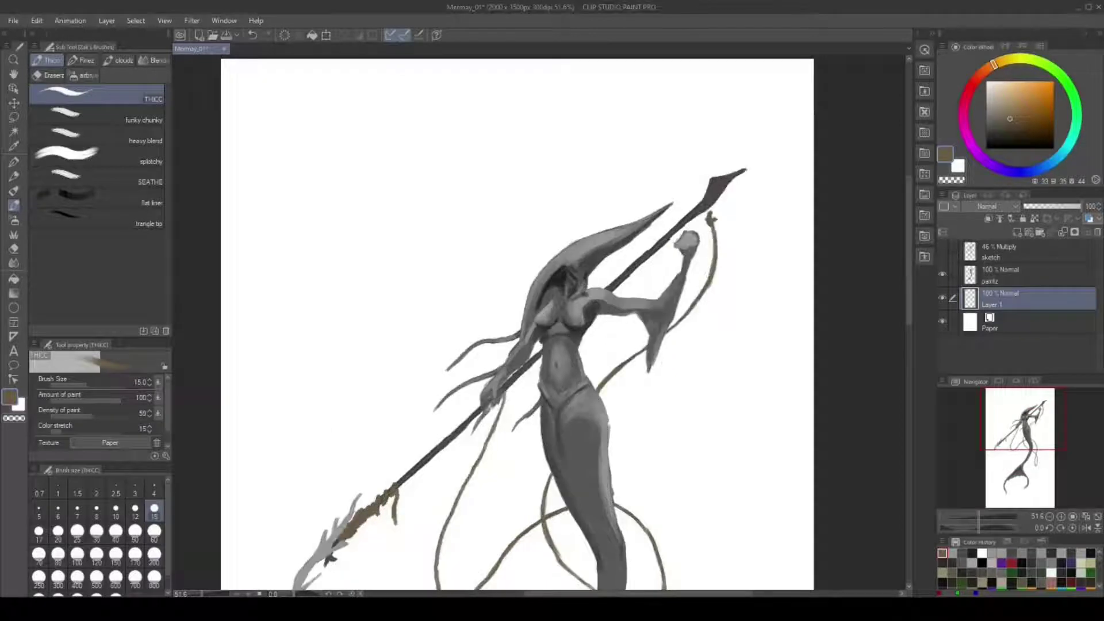
Step: Paint a light grey ring fitting at the spear's rear end, clean it with the Hard eraser and attach the brown rope
{"action": "key", "text": "ctrl+0"}
{"action": "scroll", "coordinate": [557, 230], "scroll_direction": "up", "scroll_amount": 3}
{"action": "mouse_move", "coordinate": [705, 340]}
{"action": "left_mouse_down"}
{"action": "mouse_move", "coordinate": [733, 376]}
{"action": "mouse_move", "coordinate": [716, 371]}
{"action": "left_mouse_up"}
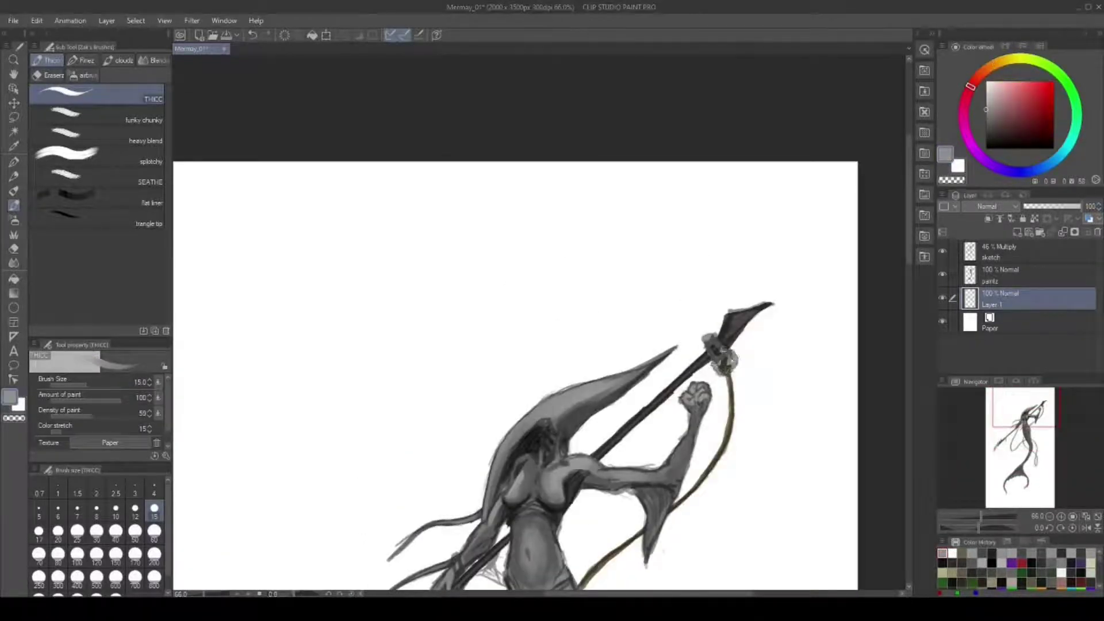
{"action": "key", "text": "e"}
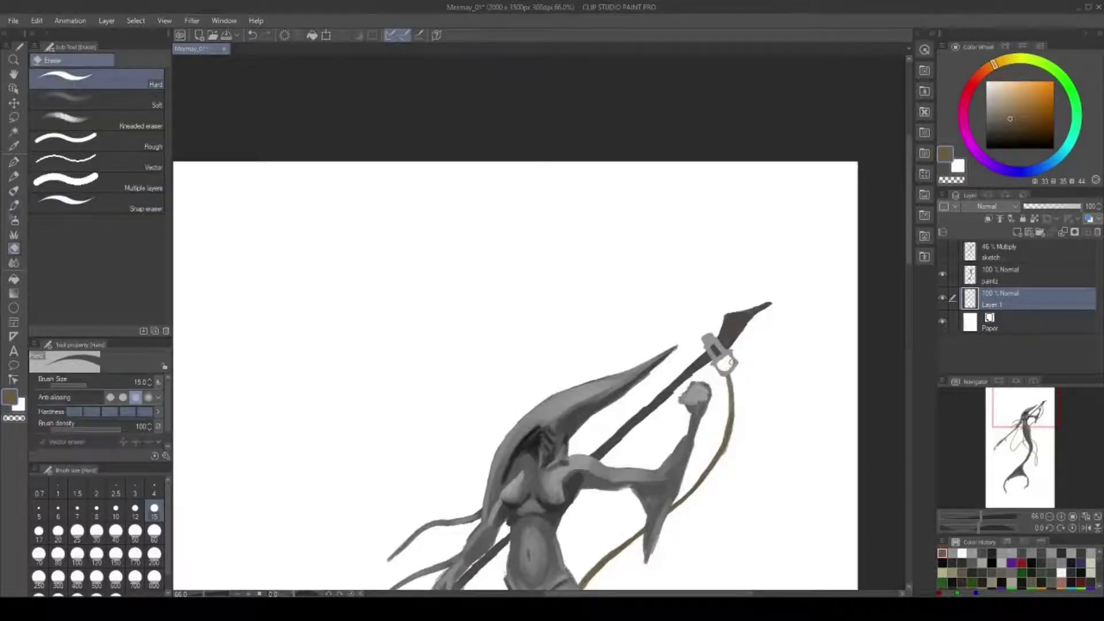
{"action": "left_click", "coordinate": [730, 363], "text": "alt"}
{"action": "key", "text": "b"}
{"action": "scroll", "coordinate": [727, 371], "scroll_direction": "down", "scroll_amount": 3}
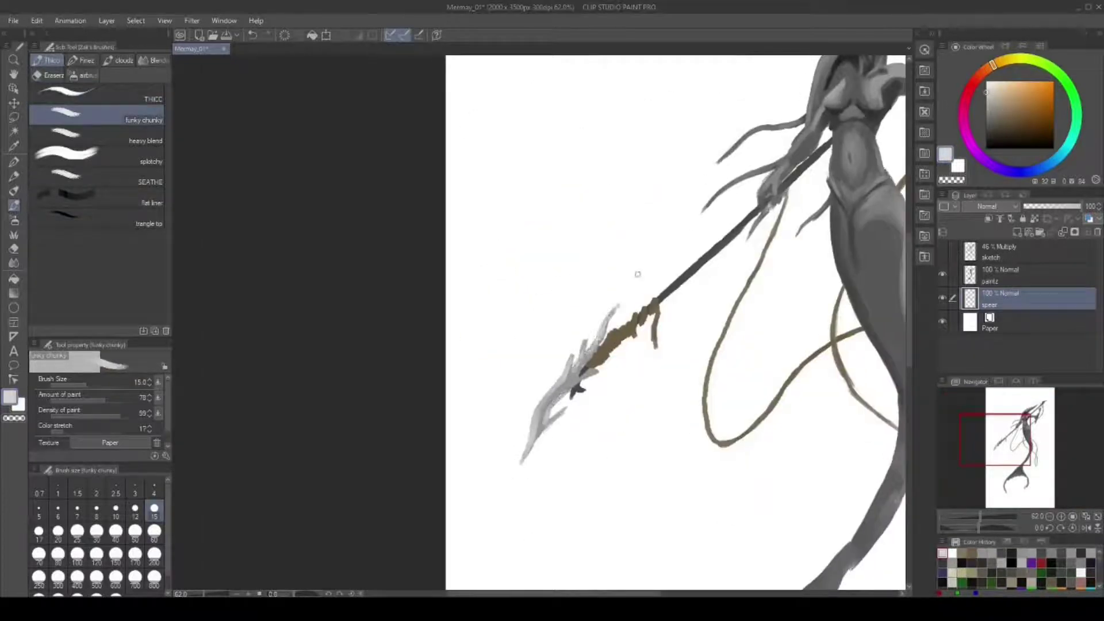
Step: Trim the spearhead's barbs with the Hard eraser and highlight the binding and shaft with the funky chunky brush
{"action": "key", "text": "e"}
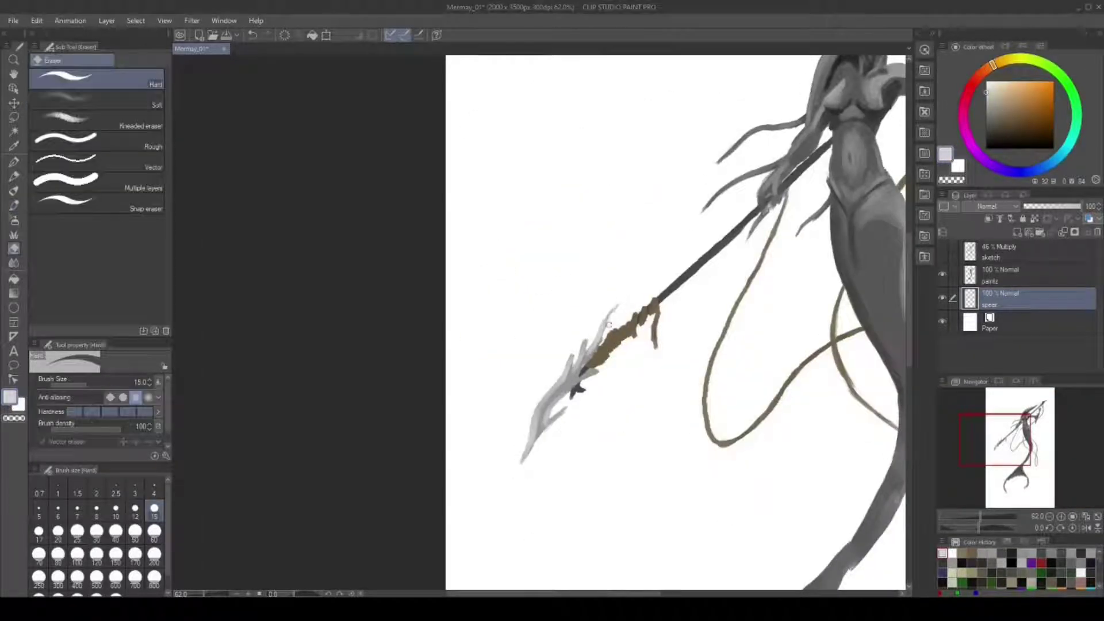
{"action": "left_click", "coordinate": [14, 206]}
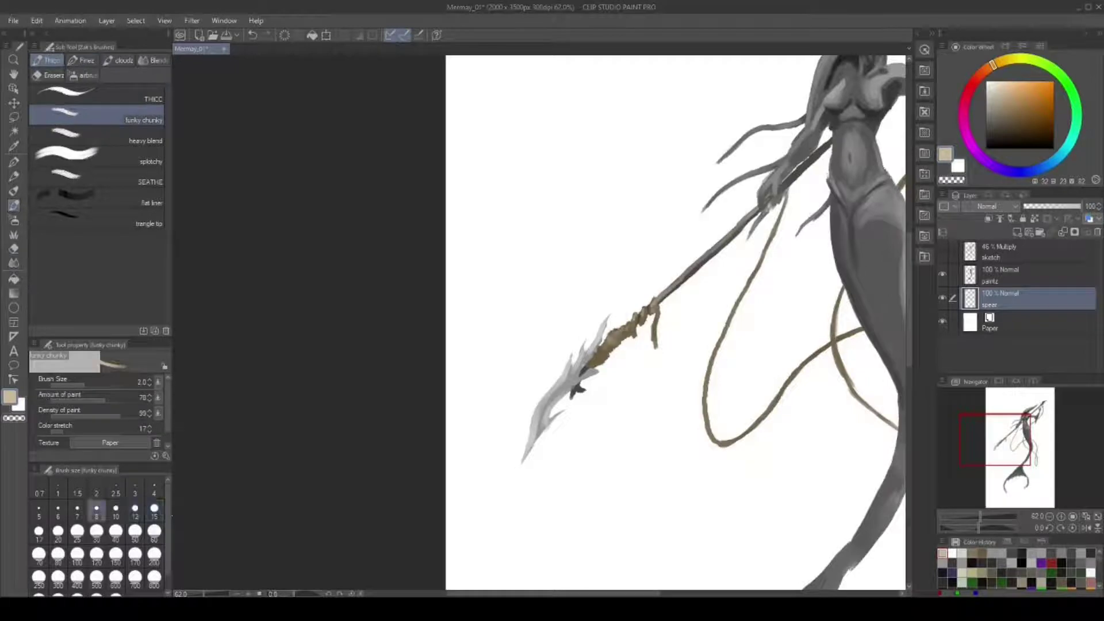
{"action": "left_click", "coordinate": [658, 304], "text": "alt"}
{"action": "left_click_drag", "start_coordinate": [657, 304], "coordinate": [759, 212]}
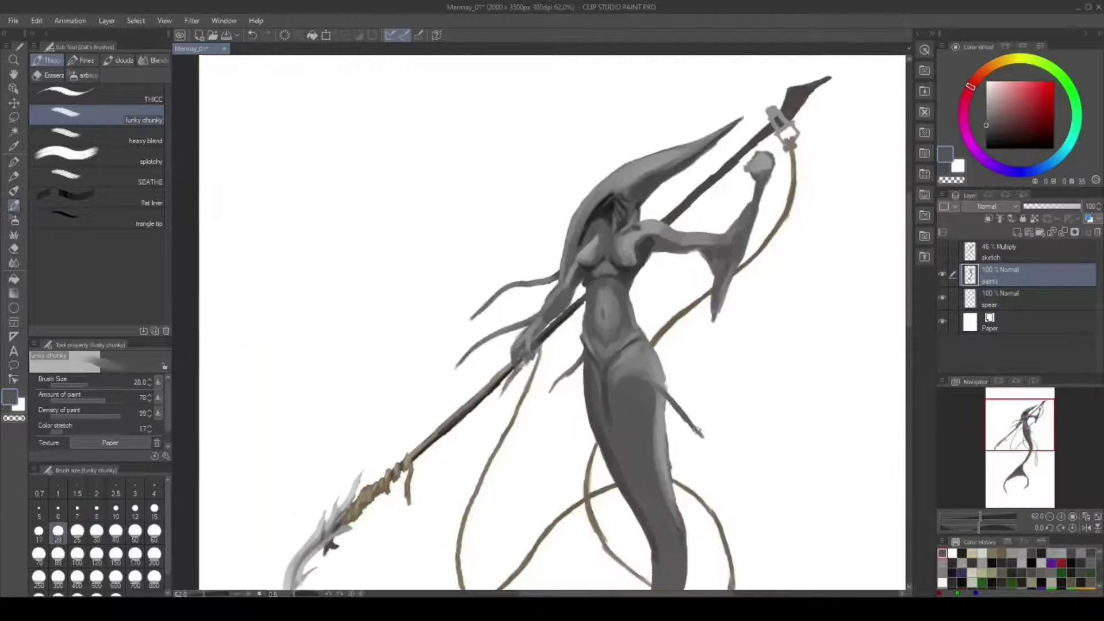
Step: Paint a pointed dark grey fin on each side of the hips on the paints layer
{"action": "left_click_drag", "start_coordinate": [700, 432], "coordinate": [725, 459]}
{"action": "key", "text": "comma"}
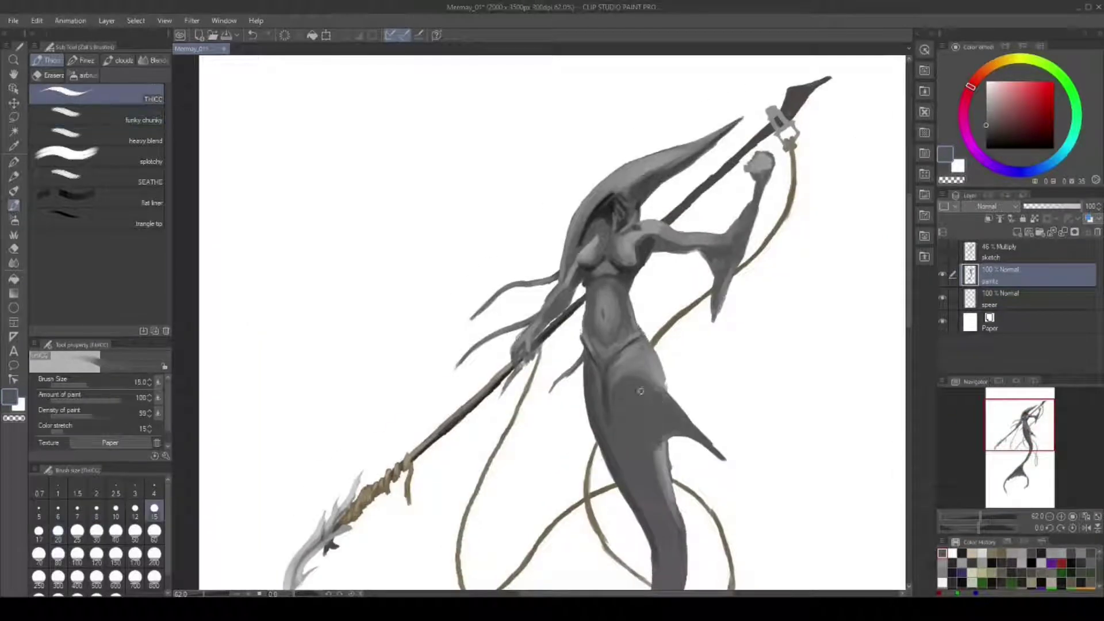
{"action": "left_click_drag", "start_coordinate": [593, 409], "coordinate": [575, 460]}
{"action": "left_click_drag", "start_coordinate": [585, 369], "coordinate": [580, 451]}
{"action": "left_click_drag", "start_coordinate": [678, 398], "coordinate": [655, 438]}
{"action": "key", "text": "period"}
Step: Fill out the middle of the tail and paint a long pointed dark grey fin hanging from it with the THICC brush
{"action": "left_click_drag", "start_coordinate": [667, 546], "coordinate": [586, 398]}
{"action": "key", "text": "comma"}
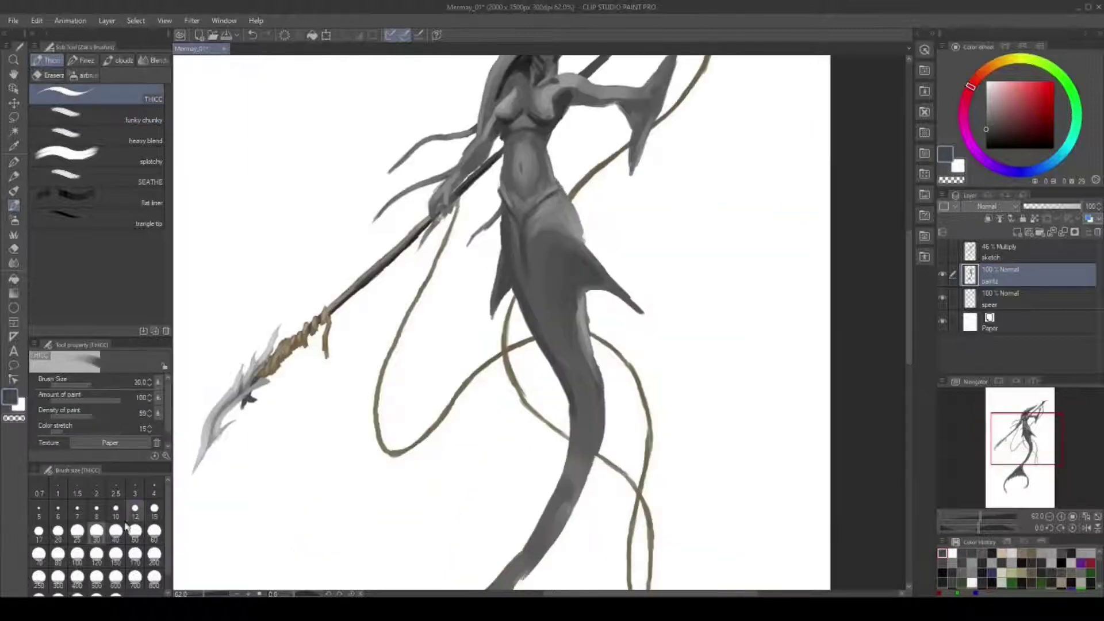
{"action": "left_click_drag", "start_coordinate": [547, 359], "coordinate": [567, 411]}
{"action": "mouse_move", "coordinate": [610, 469]}
{"action": "left_mouse_down"}
{"action": "mouse_move", "coordinate": [621, 560]}
{"action": "mouse_move", "coordinate": [552, 532]}
{"action": "left_mouse_up"}
{"action": "left_click_drag", "start_coordinate": [500, 351], "coordinate": [489, 397]}
{"action": "left_click_drag", "start_coordinate": [552, 443], "coordinate": [546, 532]}
{"action": "left_click_drag", "start_coordinate": [504, 396], "coordinate": [506, 428]}
{"action": "mouse_move", "coordinate": [544, 443]}
{"action": "left_mouse_down"}
{"action": "mouse_move", "coordinate": [526, 477]}
{"action": "mouse_move", "coordinate": [528, 541]}
{"action": "left_mouse_up"}
{"action": "left_click_drag", "start_coordinate": [509, 388], "coordinate": [493, 414]}
{"action": "left_click", "coordinate": [154, 509]}
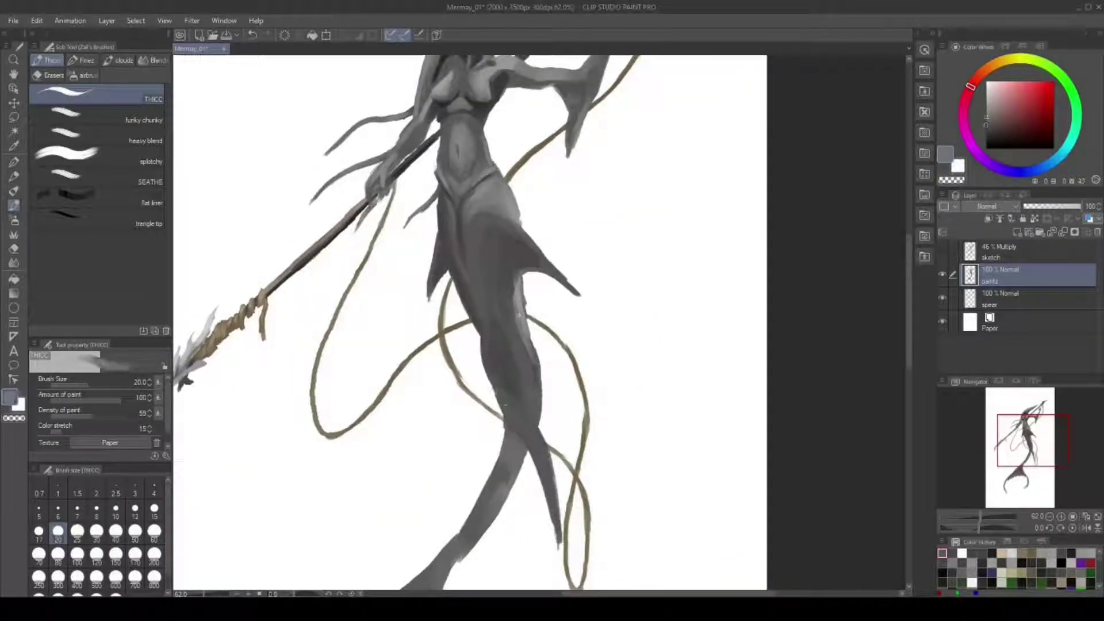
{"action": "left_click_drag", "start_coordinate": [564, 455], "coordinate": [548, 536]}
{"action": "left_click_drag", "start_coordinate": [981, 517], "coordinate": [976, 516]}
{"action": "key", "text": "period"}
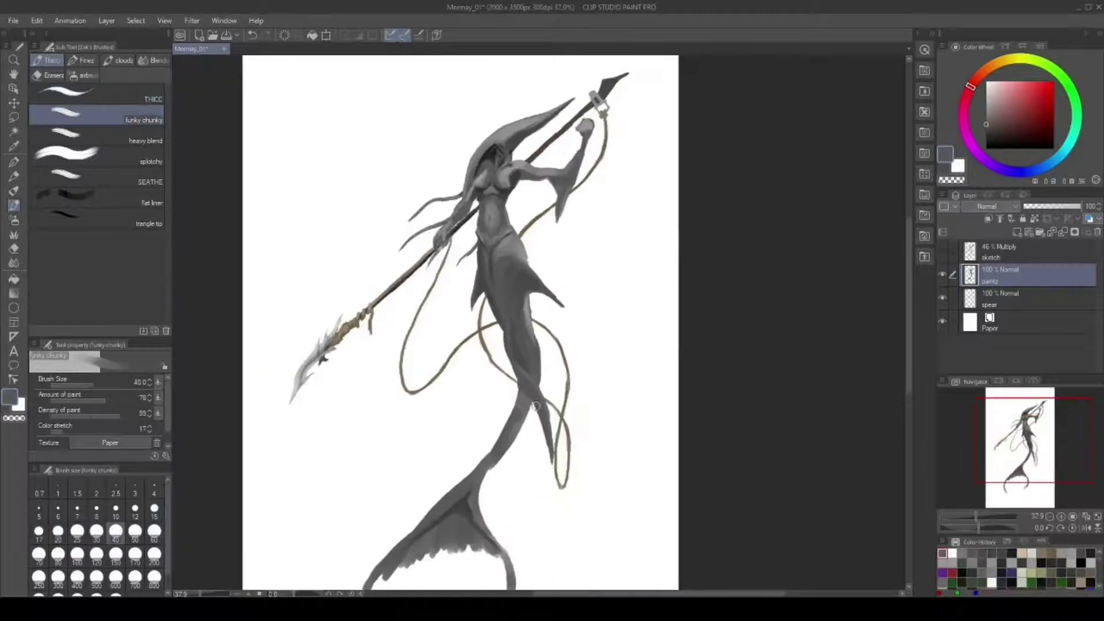
Step: Shade the lower tail and its hanging fin with the funky chunky and THICC brushes, and paint a dark pointed fin beside the face
{"action": "left_click_drag", "start_coordinate": [550, 428], "coordinate": [546, 463]}
{"action": "left_click_drag", "start_coordinate": [537, 402], "coordinate": [518, 437]}
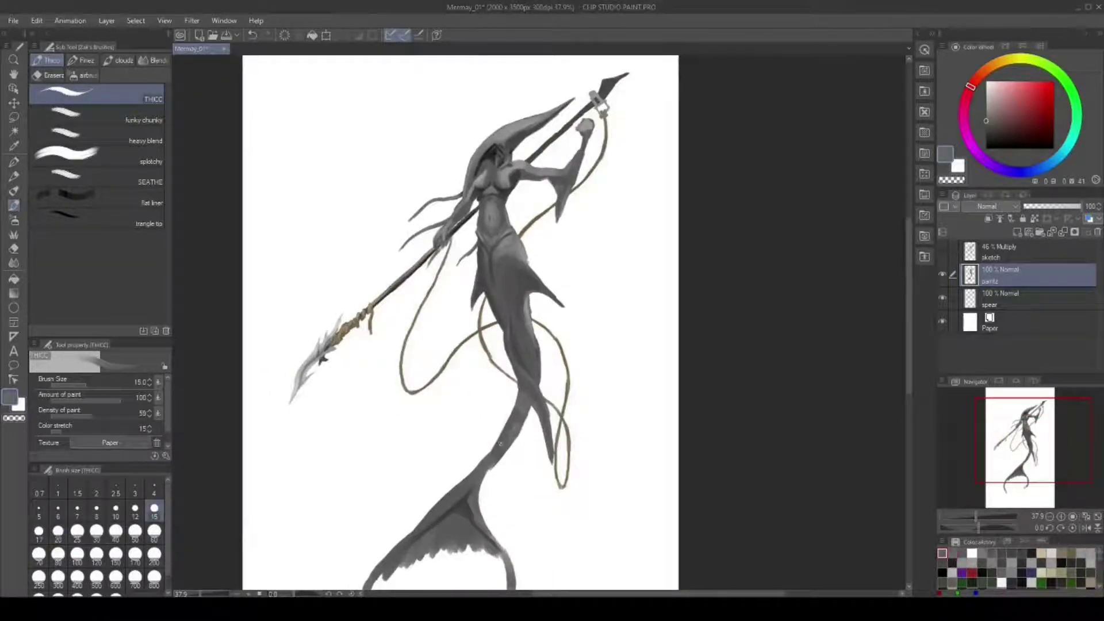
{"action": "key", "text": "comma"}
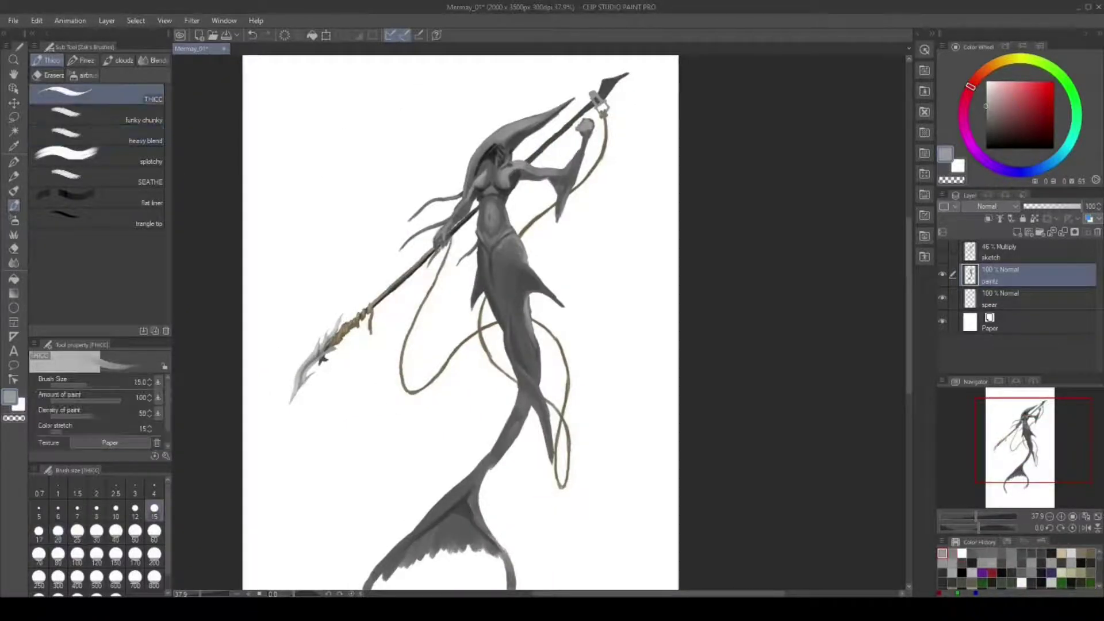
{"action": "left_click", "coordinate": [506, 221], "text": "alt"}
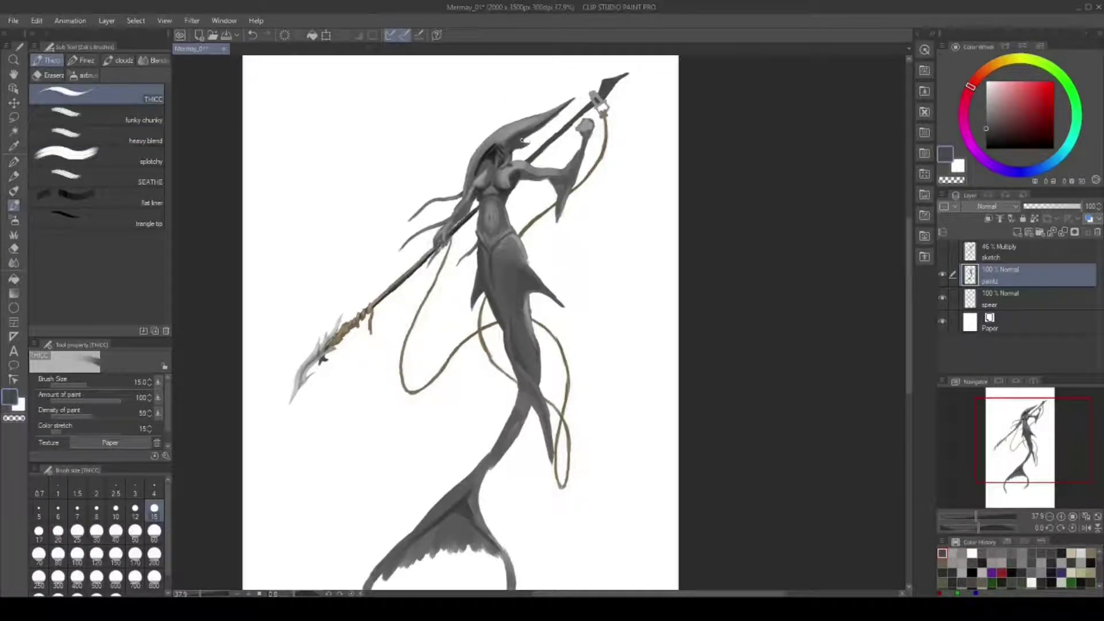
{"action": "left_click", "coordinate": [468, 145], "text": "alt"}
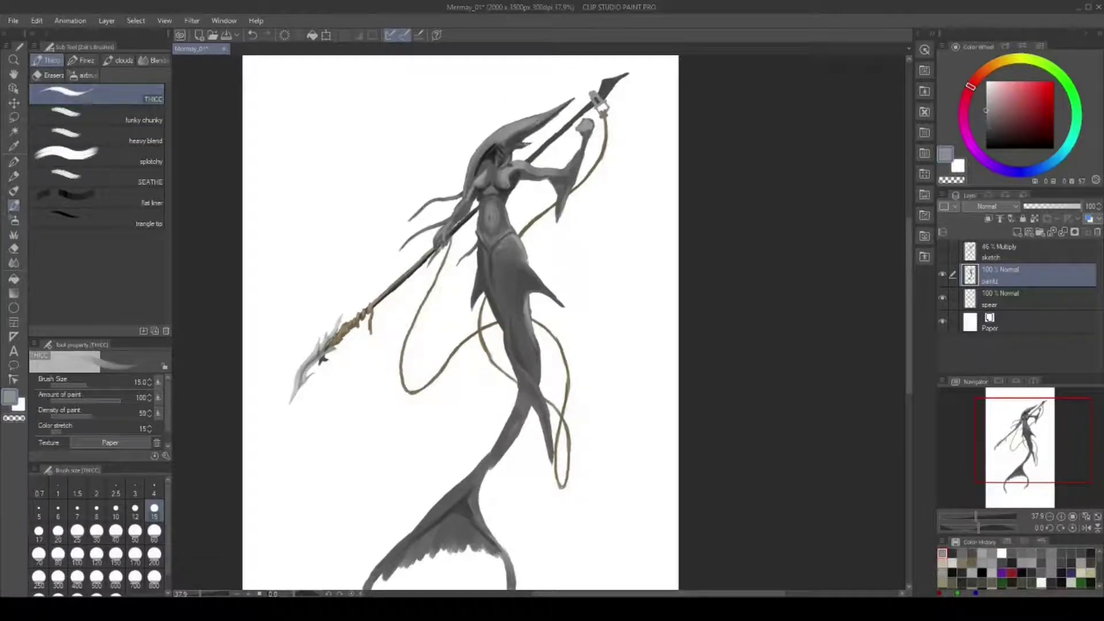
Step: Add a layer above paints and paint brown cords over the chest and small yellow marks on the arm and hip fins
{"action": "left_click", "coordinate": [1018, 230]}
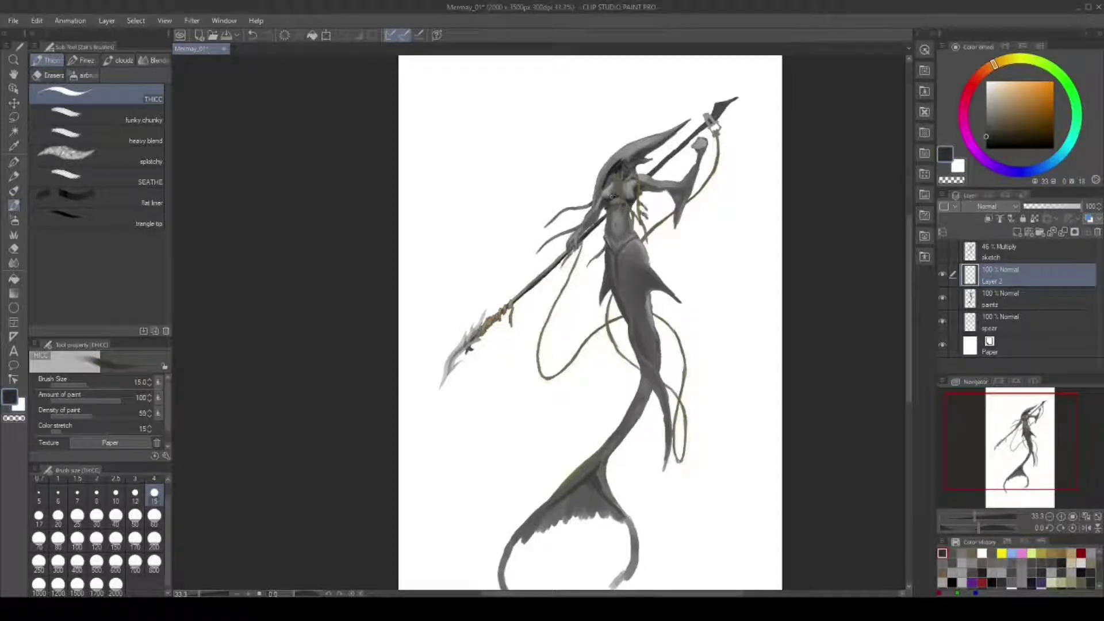
{"action": "scroll", "coordinate": [455, 368], "scroll_direction": "up", "scroll_amount": 5}
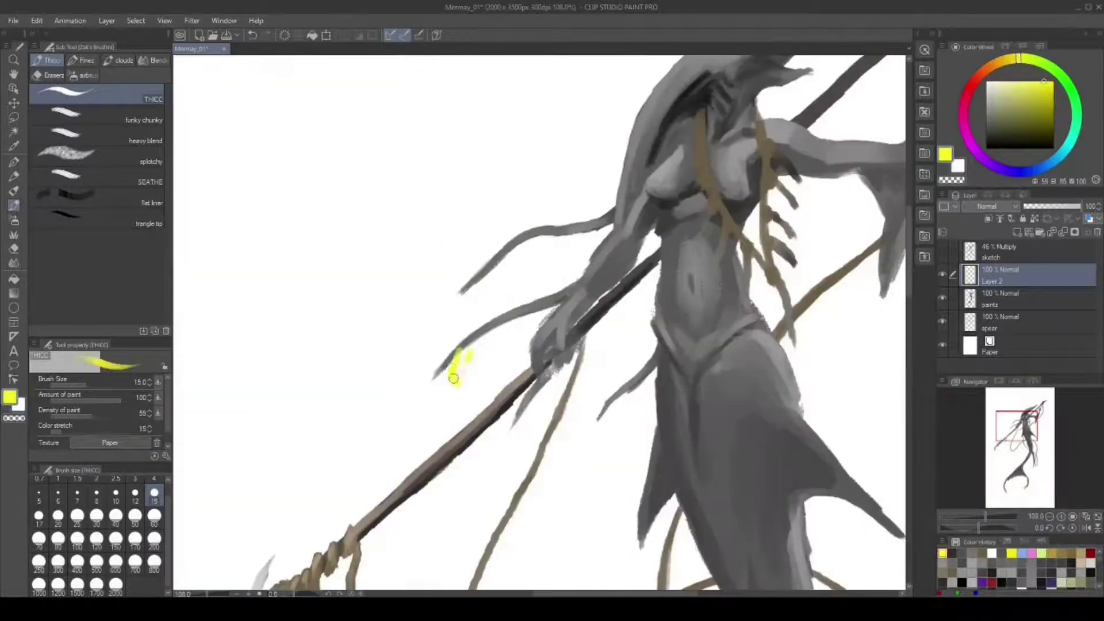
{"action": "left_click_drag", "start_coordinate": [466, 346], "coordinate": [454, 383]}
{"action": "left_click_drag", "start_coordinate": [486, 334], "coordinate": [488, 345]}
{"action": "scroll", "coordinate": [428, 422], "scroll_direction": "down", "scroll_amount": 5}
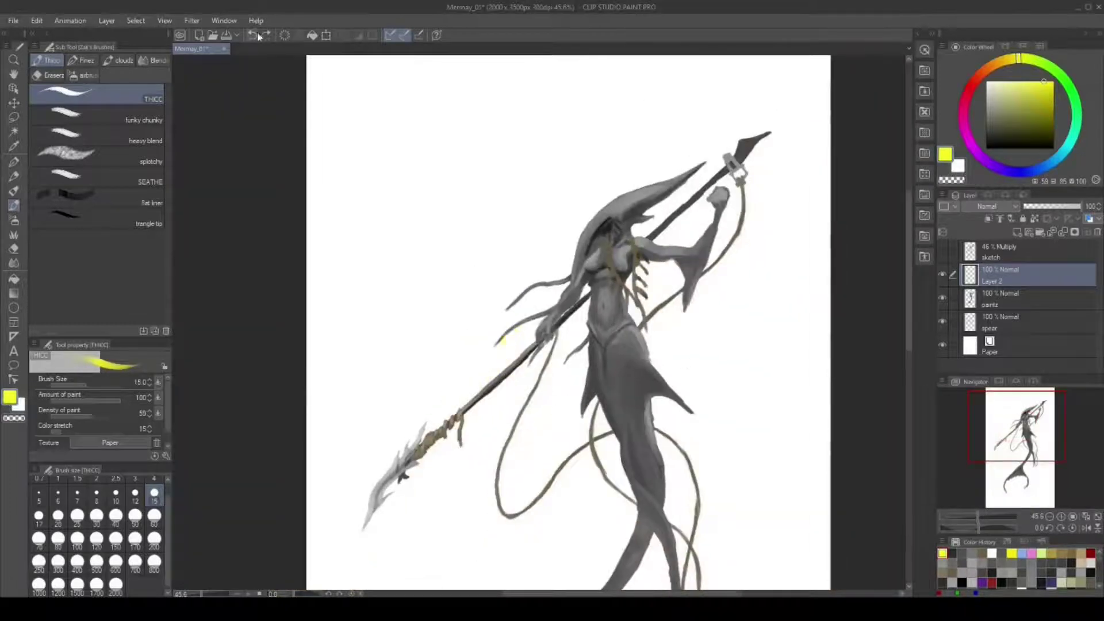
{"action": "scroll", "coordinate": [442, 419], "scroll_direction": "up", "scroll_amount": 3}
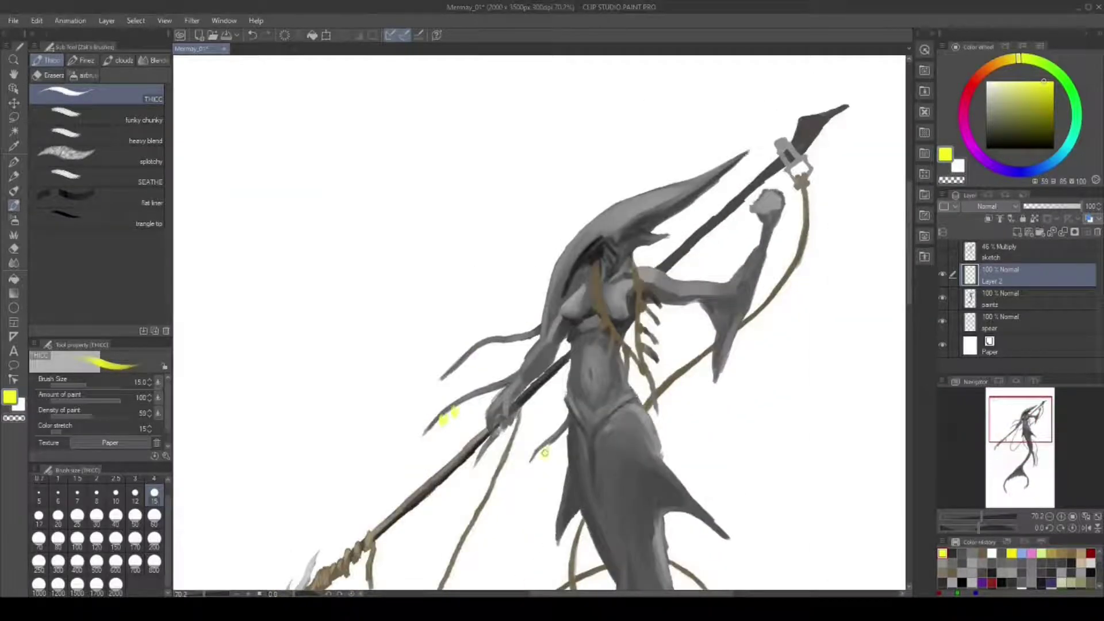
{"action": "left_click", "coordinate": [545, 453]}
{"action": "scroll", "coordinate": [544, 453], "scroll_direction": "down", "scroll_amount": 5}
{"action": "scroll", "coordinate": [551, 354], "scroll_direction": "up", "scroll_amount": 4}
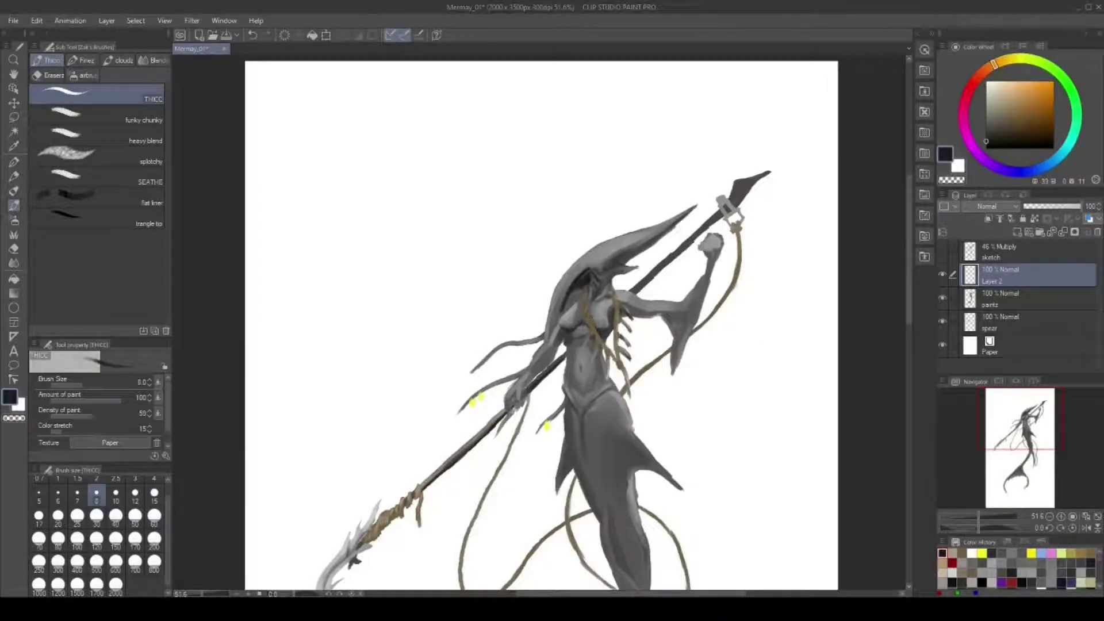
Step: Sketch a belt and long draped hip cloth in black on a new layer with the pencil Zak brush at size 7
{"action": "scroll", "coordinate": [541, 345], "scroll_direction": "down", "scroll_amount": 5}
{"action": "scroll", "coordinate": [541, 345], "scroll_direction": "up", "scroll_amount": 3}
{"action": "key", "text": "ctrl+shift+n"}
{"action": "left_click", "coordinate": [81, 59]}
{"action": "left_click", "coordinate": [98, 136]}
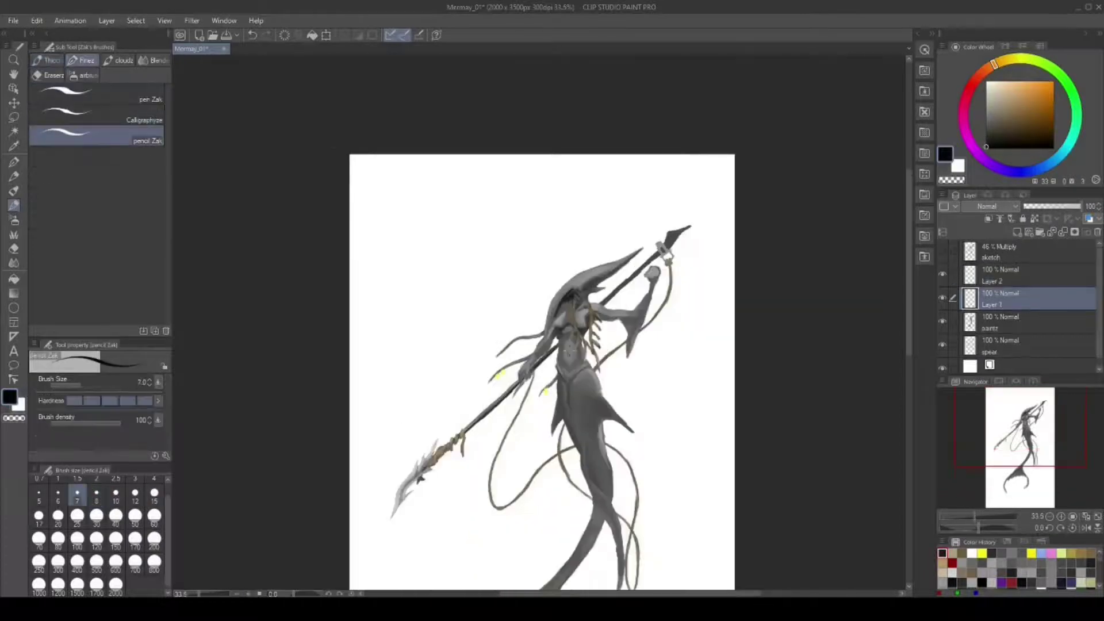
{"action": "left_click_drag", "start_coordinate": [575, 415], "coordinate": [645, 507]}
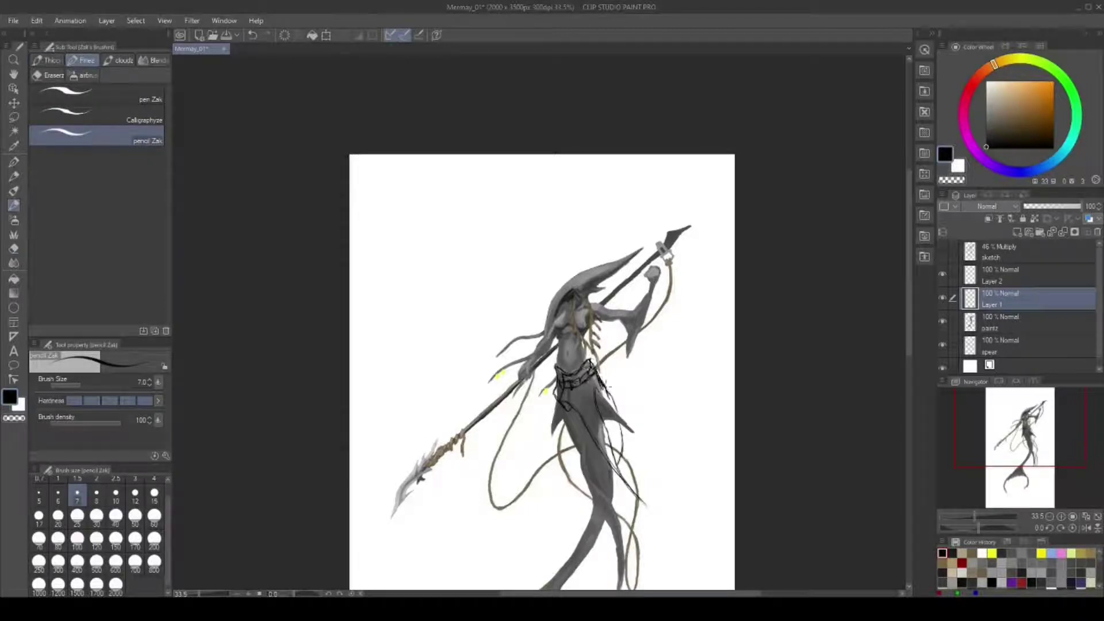
{"action": "mouse_move", "coordinate": [609, 419]}
{"action": "left_mouse_down"}
{"action": "mouse_move", "coordinate": [620, 450]}
{"action": "mouse_move", "coordinate": [596, 427]}
{"action": "left_mouse_up"}
{"action": "left_click_drag", "start_coordinate": [612, 465], "coordinate": [623, 476]}
Step: Erase stray lines from the belt sketch, add a layer beneath it and lower the sketch layer's opacity to 47%
{"action": "key", "text": "p"}
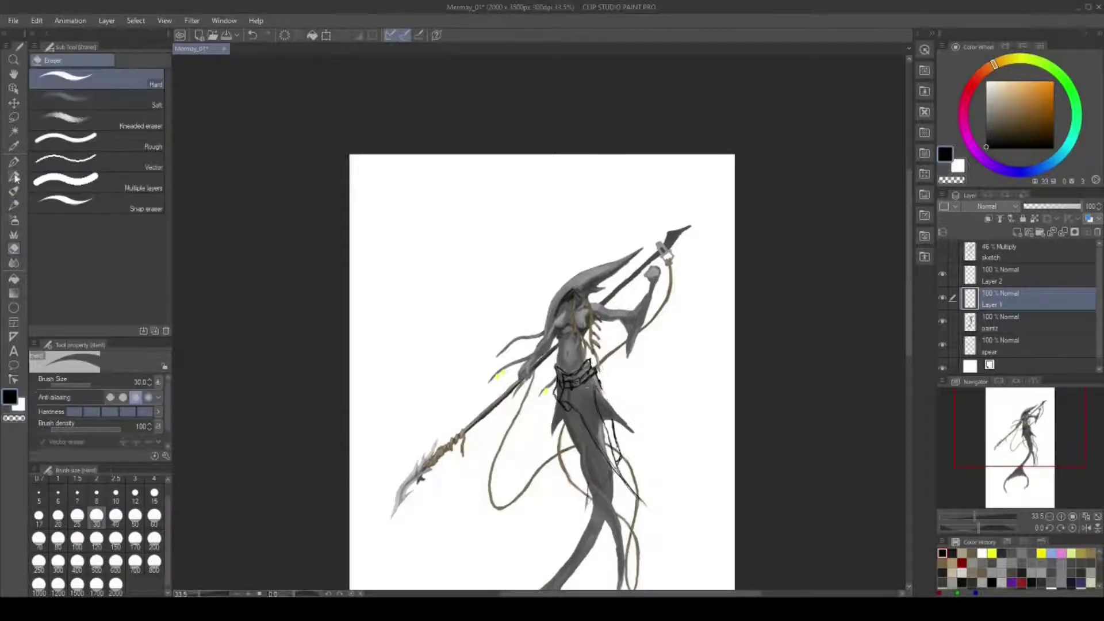
{"action": "key", "text": "b"}
{"action": "key", "text": "e"}
{"action": "key", "text": "ctrl+shift+n"}
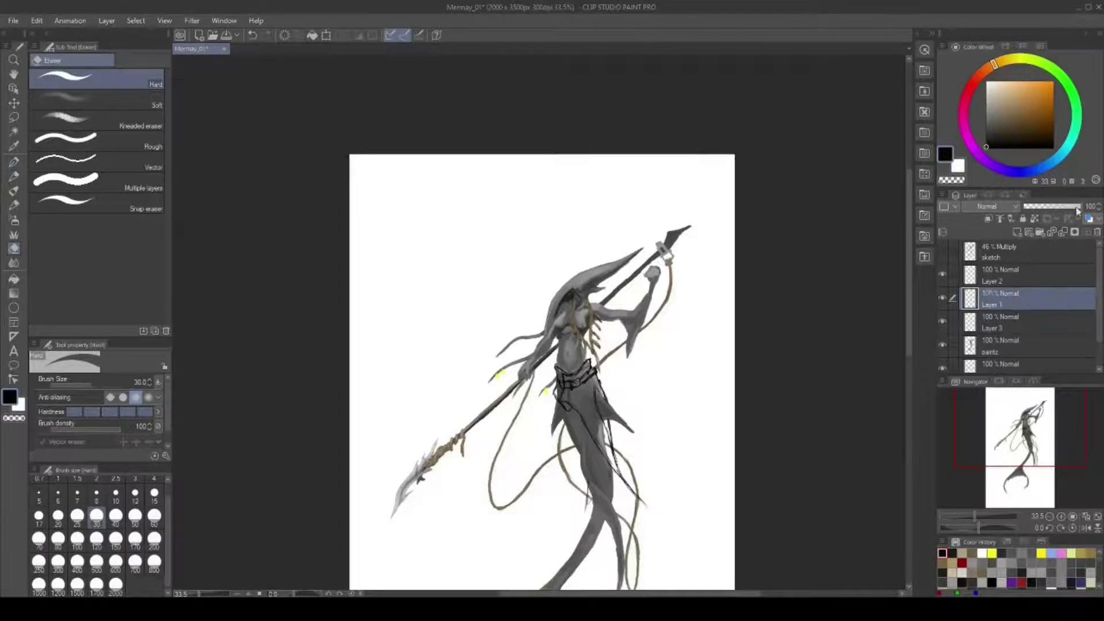
Step: Block in the belt and draped hip cloth in dark brown on the new layer with the THICC brush at size 25
{"action": "key", "text": "b"}
{"action": "left_click_drag", "start_coordinate": [553, 387], "coordinate": [587, 405]}
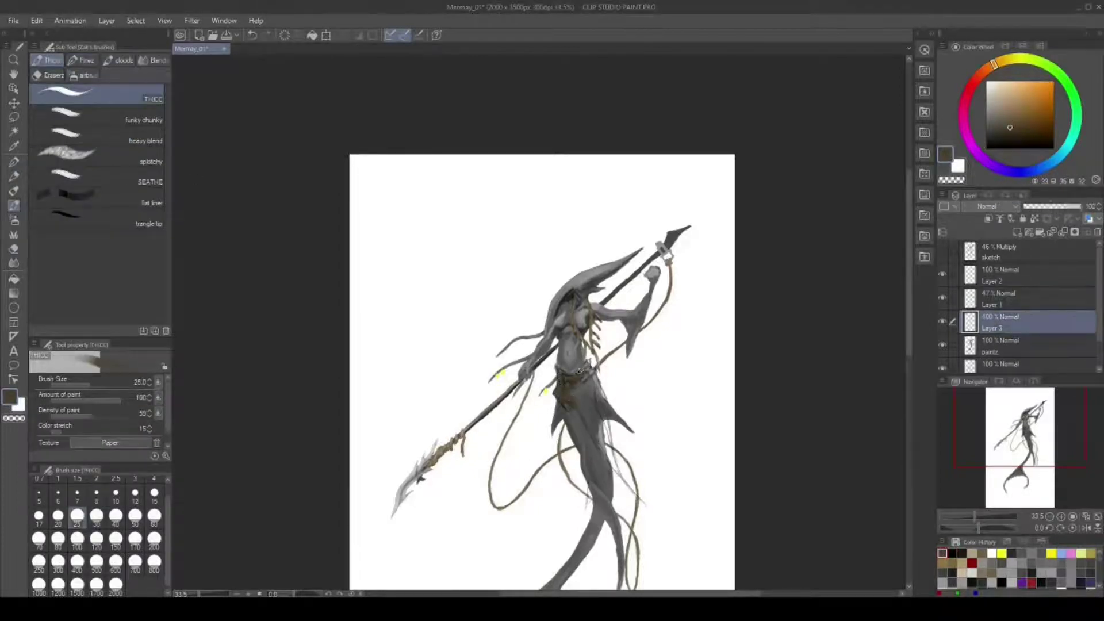
{"action": "left_click_drag", "start_coordinate": [572, 362], "coordinate": [605, 400]}
{"action": "left_click_drag", "start_coordinate": [598, 421], "coordinate": [644, 503]}
{"action": "left_click_drag", "start_coordinate": [573, 379], "coordinate": [611, 459]}
{"action": "left_click_drag", "start_coordinate": [586, 485], "coordinate": [593, 499]}
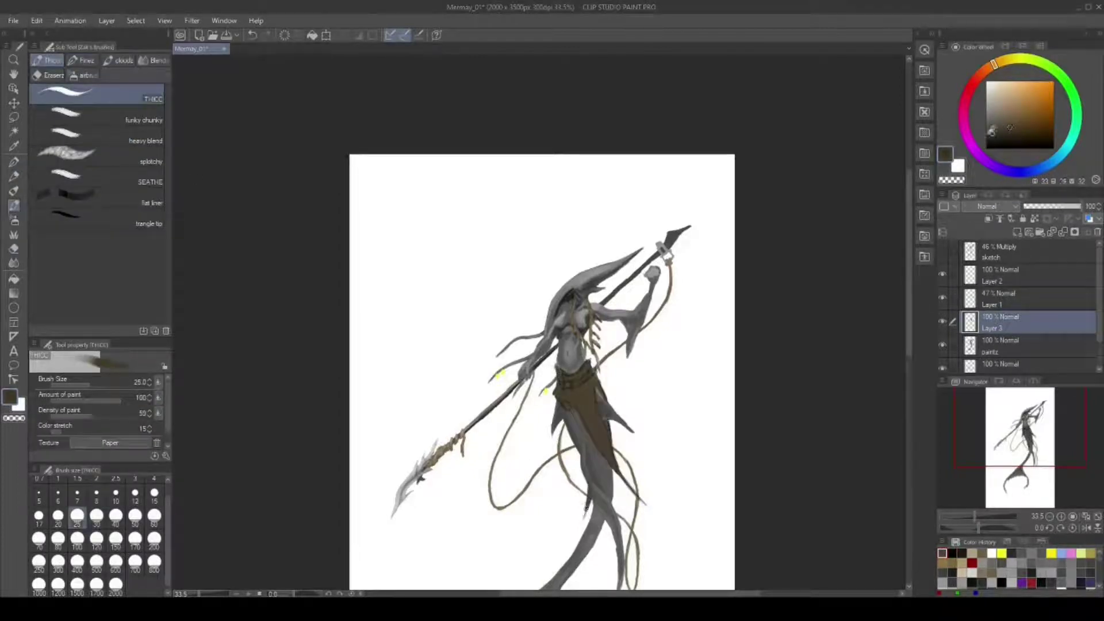
{"action": "mouse_move", "coordinate": [575, 385]}
{"action": "left_mouse_down"}
{"action": "mouse_move", "coordinate": [601, 443]}
{"action": "mouse_move", "coordinate": [578, 385]}
{"action": "mouse_move", "coordinate": [575, 402]}
{"action": "left_mouse_up"}
{"action": "key", "text": "e"}
{"action": "key", "text": "b"}
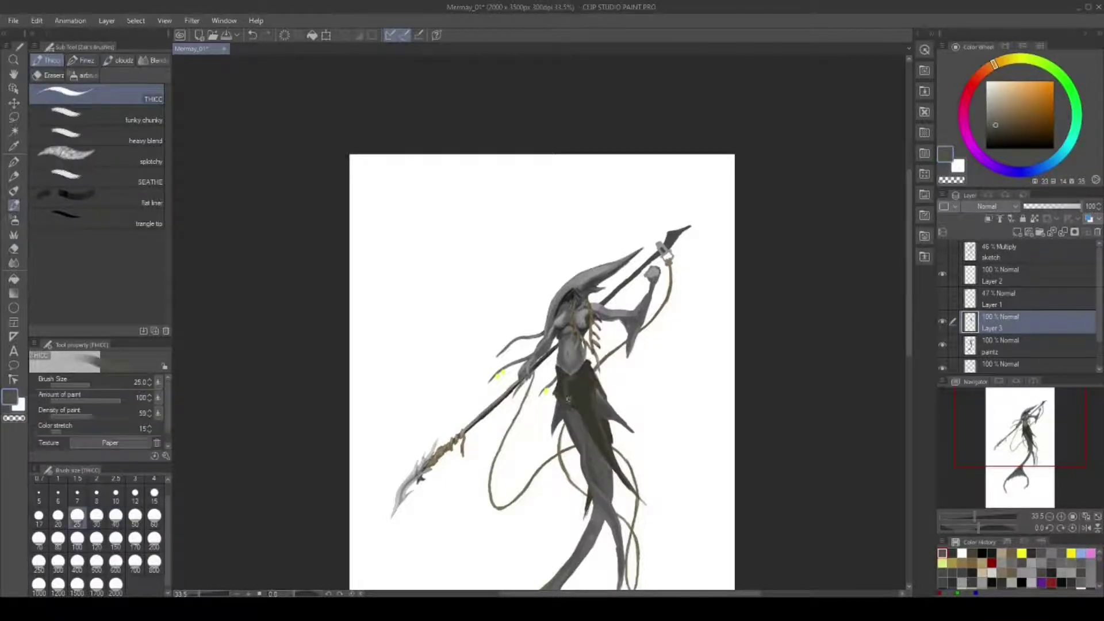
Step: Shade the hip cloth's folds with sampled grey-brown and dark tones using the heavy blend and THICC brushes
{"action": "left_click", "coordinate": [575, 376], "text": "alt"}
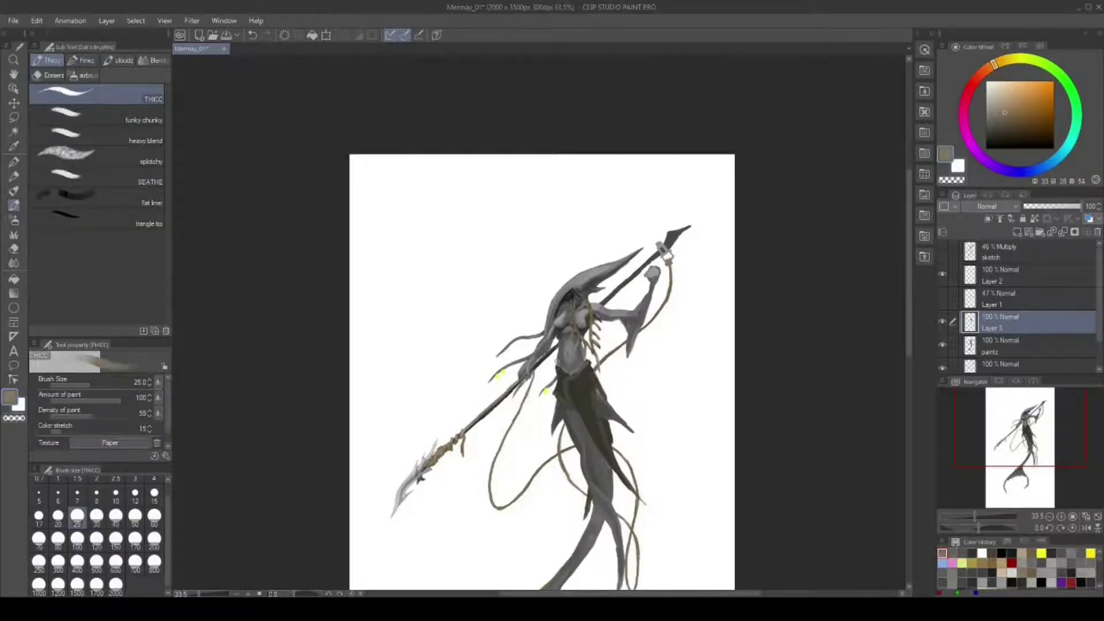
{"action": "left_click", "coordinate": [98, 115]}
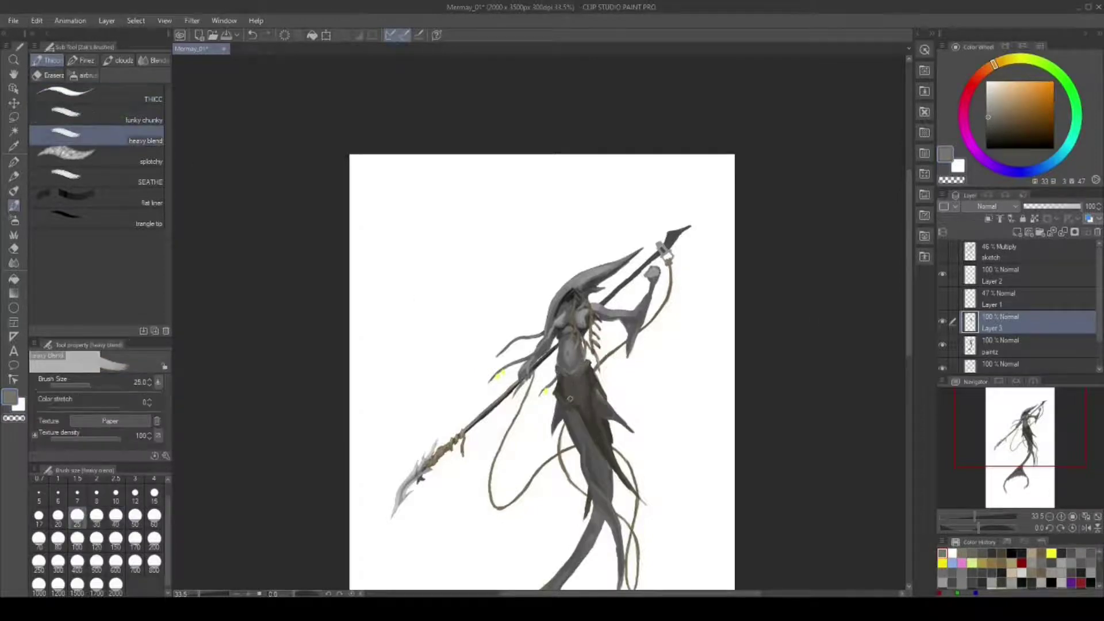
{"action": "left_click", "coordinate": [586, 374], "text": "alt"}
{"action": "key", "text": "p"}
{"action": "left_click", "coordinate": [595, 406], "text": "alt"}
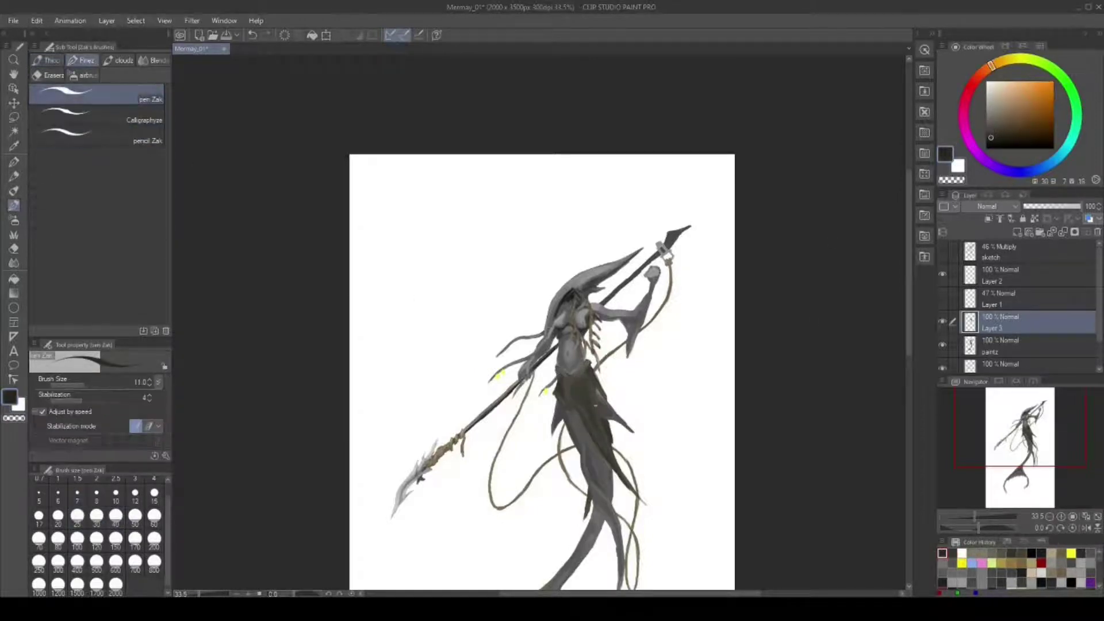
{"action": "key", "text": "b"}
{"action": "left_click", "coordinate": [572, 384], "text": "alt"}
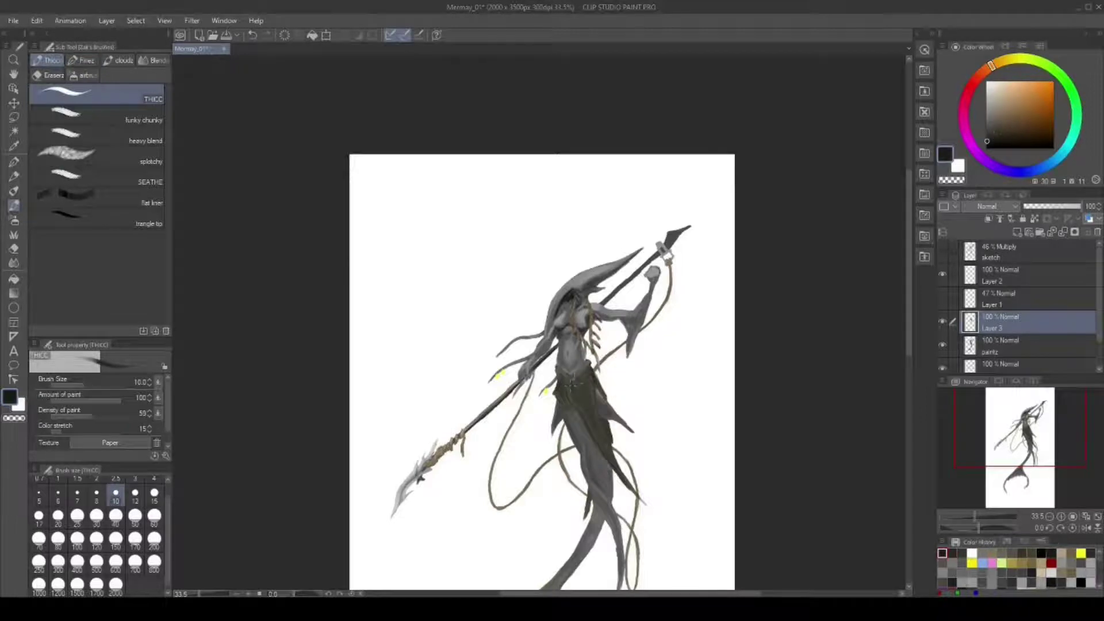
{"action": "left_click", "coordinate": [588, 364], "text": "alt"}
Step: Select the belt area and brush light grey highlights inside the selection with the funky chunky brush at size 40
{"action": "key", "text": "m"}
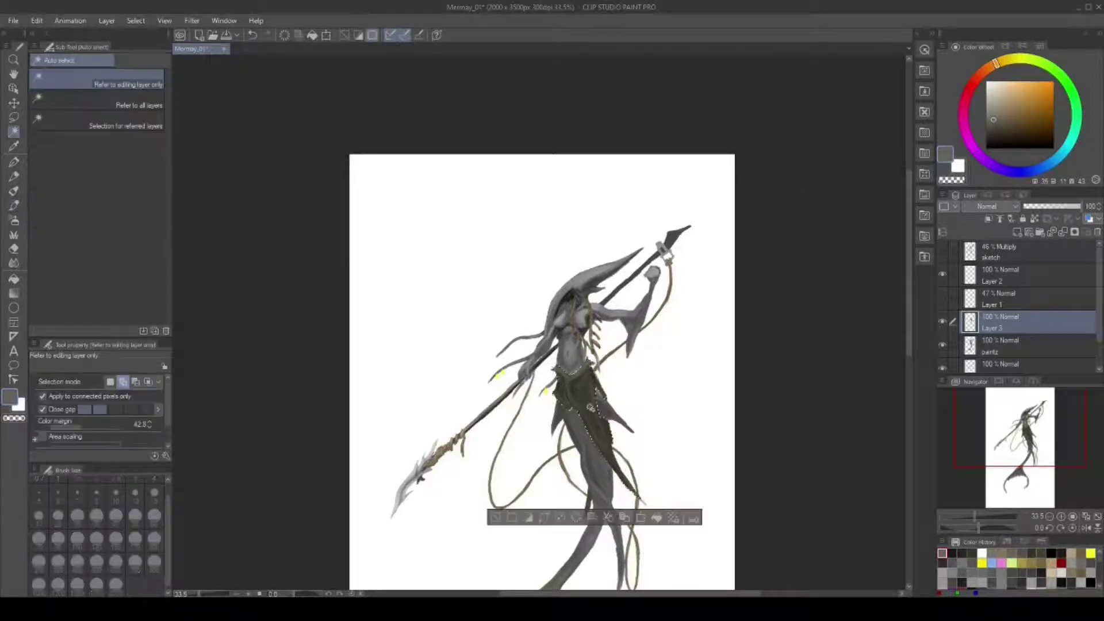
{"action": "left_click_drag", "start_coordinate": [555, 368], "coordinate": [582, 394]}
{"action": "key", "text": "b"}
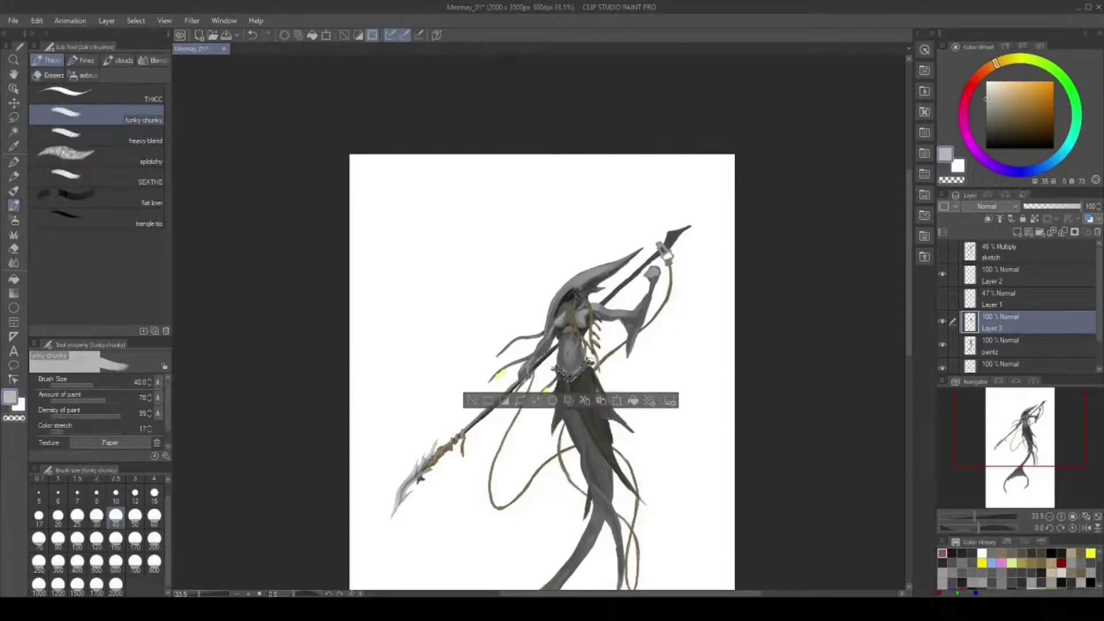
{"action": "left_click", "coordinate": [572, 371], "text": "alt"}
{"action": "scroll", "coordinate": [546, 361], "scroll_direction": "up", "scroll_amount": 5}
{"action": "left_click_drag", "start_coordinate": [737, 368], "coordinate": [596, 463]}
{"action": "scroll", "coordinate": [595, 463], "scroll_direction": "down", "scroll_amount": 5}
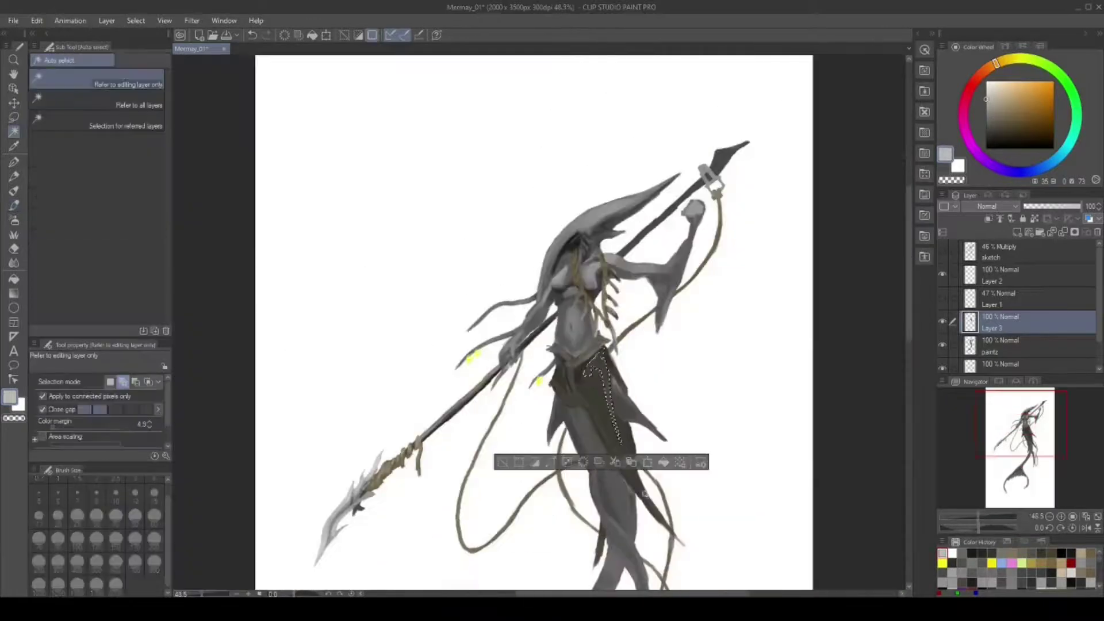
Step: Auto-select the long side panel of the hip cloth, highlight its fold with the funky chunky brush and deselect
{"action": "key", "text": "m"}
{"action": "mouse_move", "coordinate": [613, 377]}
{"action": "left_mouse_down"}
{"action": "mouse_move", "coordinate": [633, 460]}
{"action": "mouse_move", "coordinate": [685, 546]}
{"action": "mouse_move", "coordinate": [595, 412]}
{"action": "mouse_move", "coordinate": [610, 377]}
{"action": "mouse_move", "coordinate": [655, 517]}
{"action": "left_mouse_up"}
{"action": "key", "text": "b"}
{"action": "key", "text": "ctrl+d"}
Step: Select the cloth below the belt's front and the belt's upper band, lighten both with the funky chunky brush and deselect
{"action": "key", "text": "m"}
{"action": "left_click_drag", "start_coordinate": [561, 369], "coordinate": [567, 403]}
{"action": "key", "text": "b"}
{"action": "key", "text": "m"}
{"action": "mouse_move", "coordinate": [546, 348]}
{"action": "left_mouse_down"}
{"action": "mouse_move", "coordinate": [614, 373]}
{"action": "mouse_move", "coordinate": [630, 454]}
{"action": "mouse_move", "coordinate": [613, 371]}
{"action": "left_mouse_up"}
{"action": "key", "text": "b"}
{"action": "key", "text": "ctrl+d"}
Step: Select the cloth tip hanging behind the tail, lighten it with the funky chunky brush and deselect
{"action": "key", "text": "m"}
{"action": "key", "text": "b"}
{"action": "key", "text": "m"}
{"action": "key", "text": "b"}
{"action": "left_click_drag", "start_coordinate": [601, 521], "coordinate": [601, 567]}
{"action": "key", "text": "ctrl+d"}
{"action": "scroll", "coordinate": [597, 550], "scroll_direction": "down", "scroll_amount": 2}
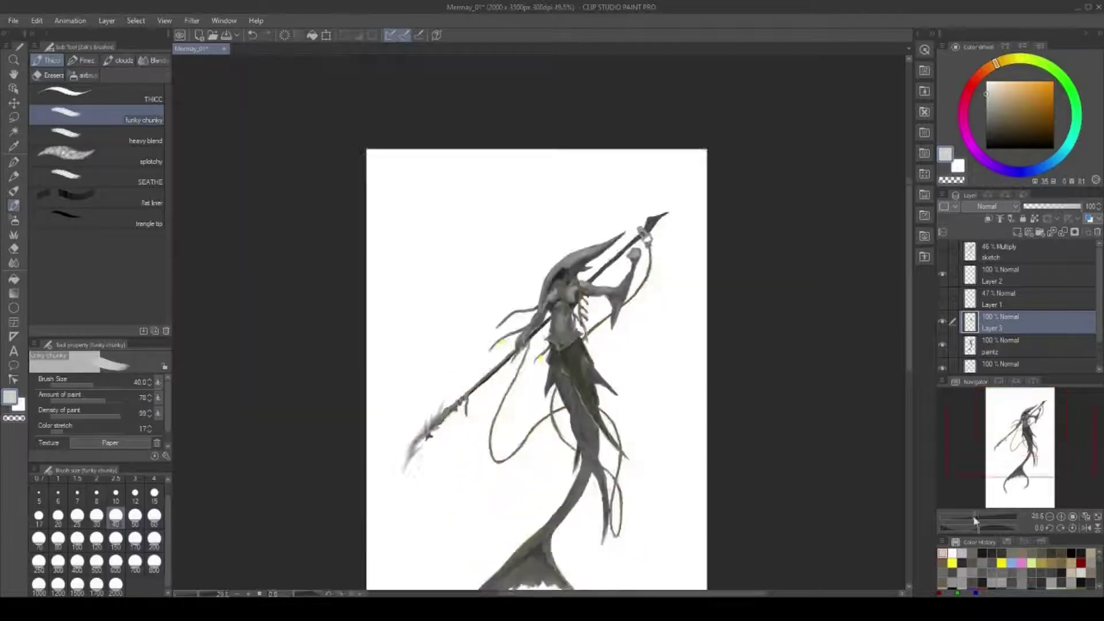
Step: Paint a brown strap hanging from the middle of the belt with the funky chunky brush
{"action": "scroll", "coordinate": [585, 278], "scroll_direction": "up", "scroll_amount": 2}
{"action": "left_click", "coordinate": [585, 278], "text": "alt"}
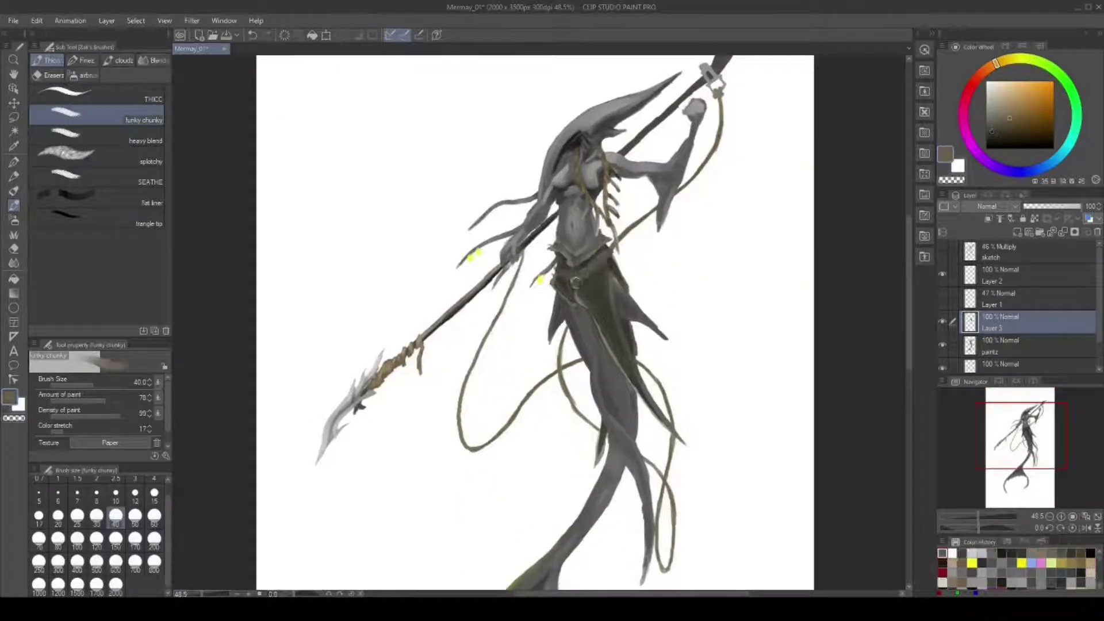
{"action": "left_click", "coordinate": [592, 265], "text": "alt"}
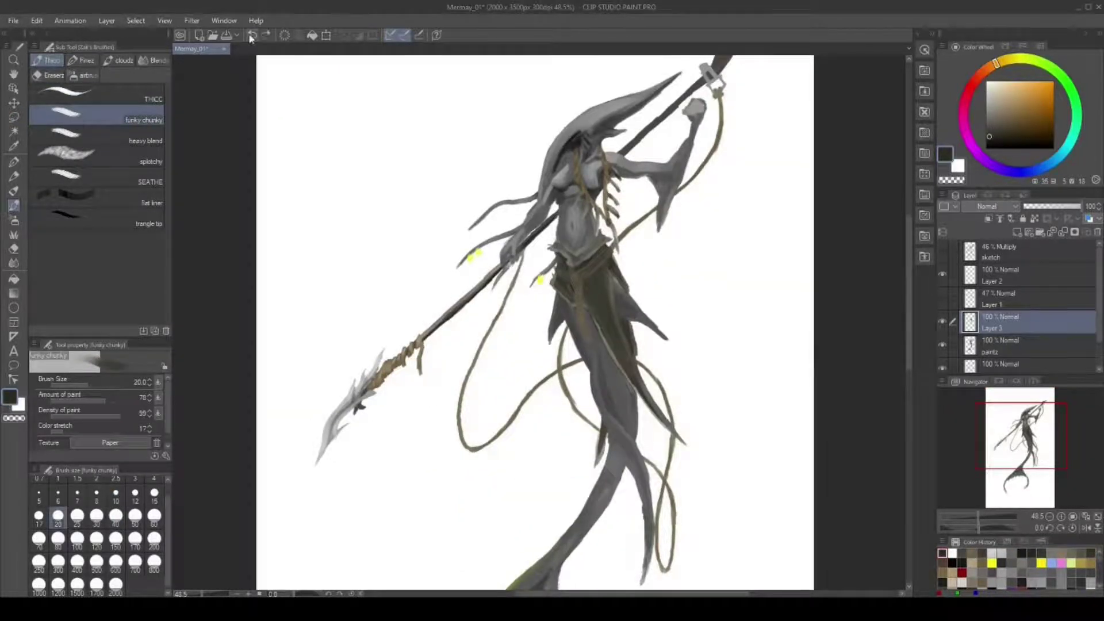
Step: Select the belt band and hanging strap and shade them in grey and black with the funky chunky and pen Zak brushes
{"action": "key", "text": "m"}
{"action": "left_click_drag", "start_coordinate": [582, 264], "coordinate": [586, 342]}
{"action": "key", "text": "b"}
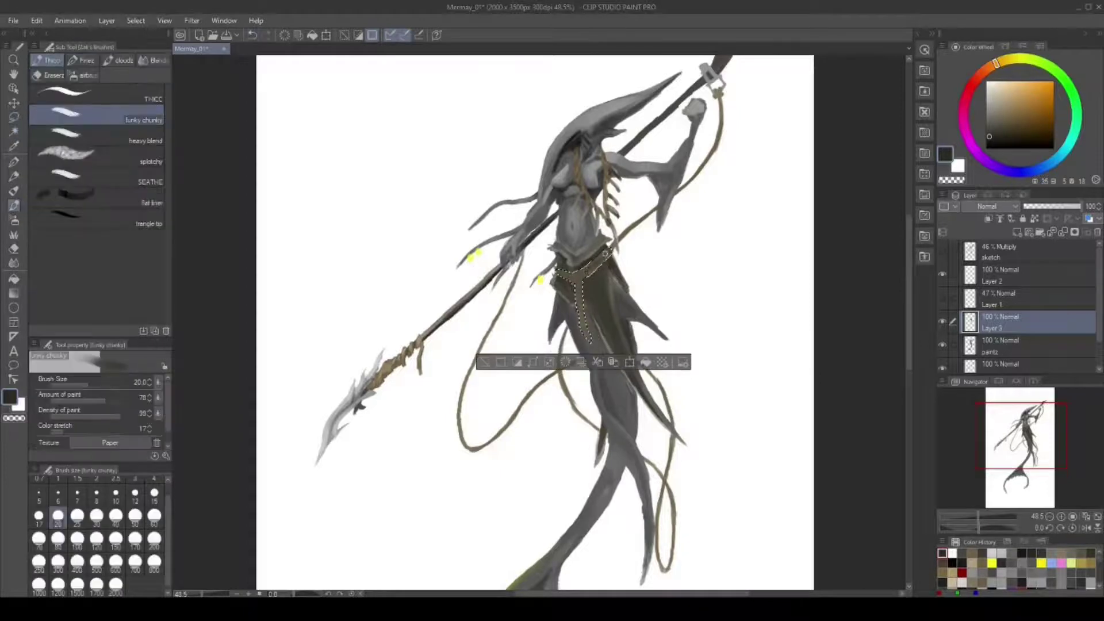
{"action": "left_click", "coordinate": [601, 258], "text": "alt"}
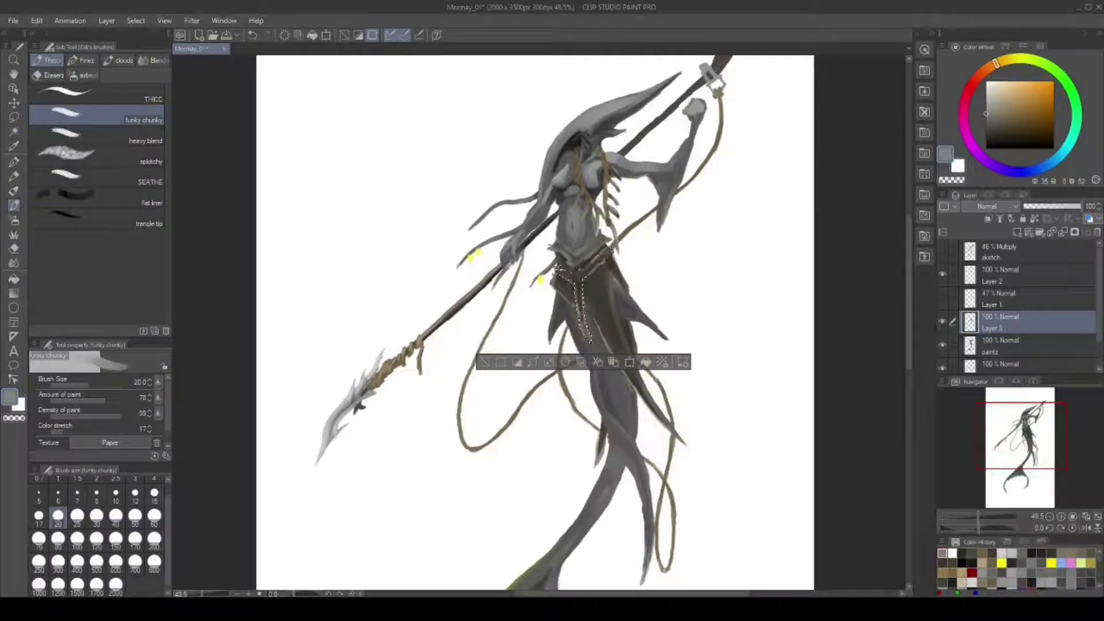
{"action": "key", "text": "p"}
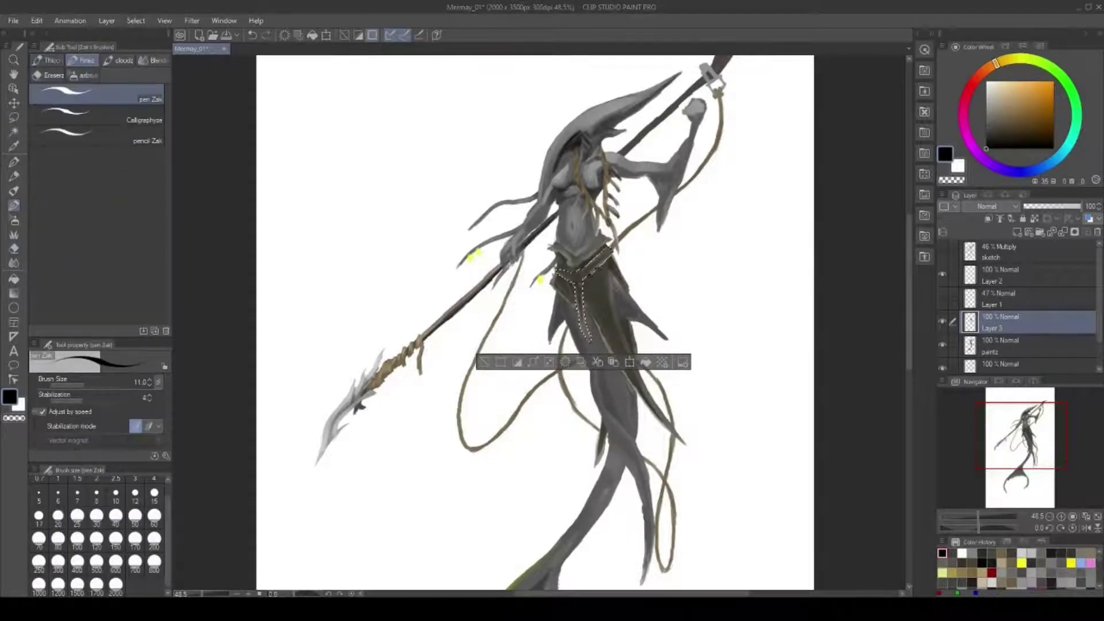
{"action": "key", "text": "ctrl+d"}
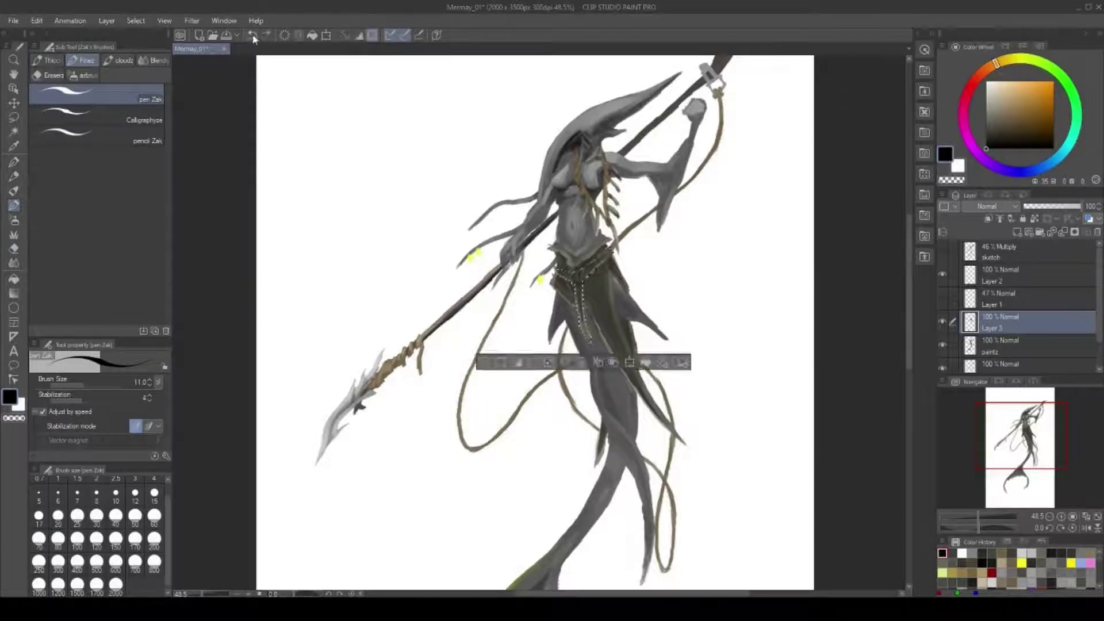
Step: Blend sampled dark tones into the belt with the heavy blend brush at size 10 and set the Hard eraser to size 10
{"action": "key", "text": "b"}
{"action": "key", "text": "b"}
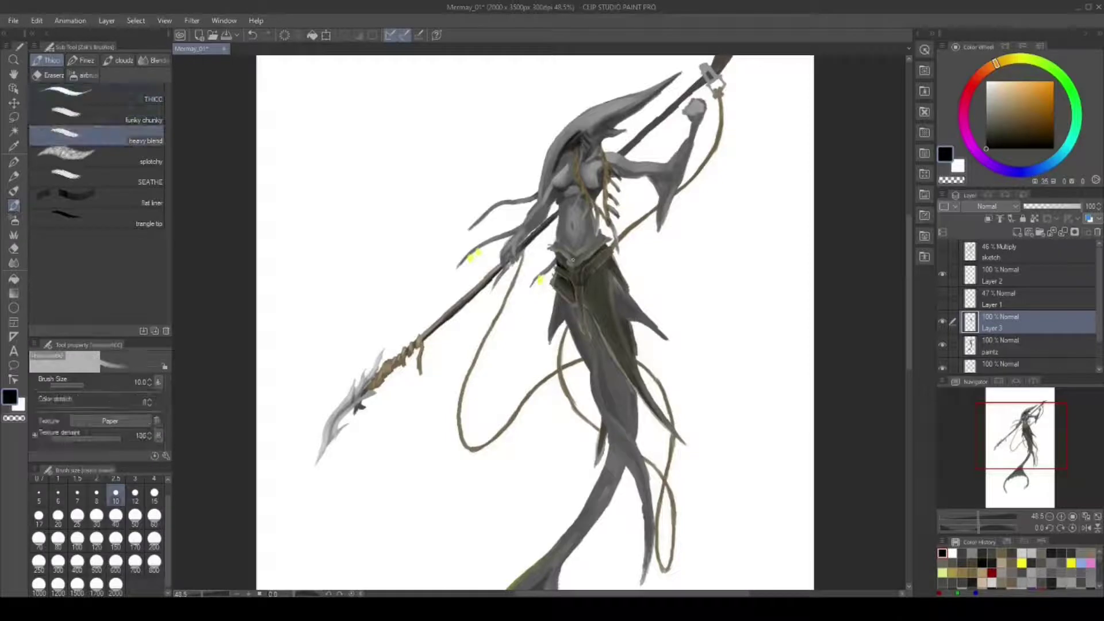
{"action": "key", "text": "b"}
{"action": "left_click", "coordinate": [587, 248], "text": "alt"}
{"action": "left_click", "coordinate": [587, 249], "text": "alt"}
{"action": "key", "text": "b"}
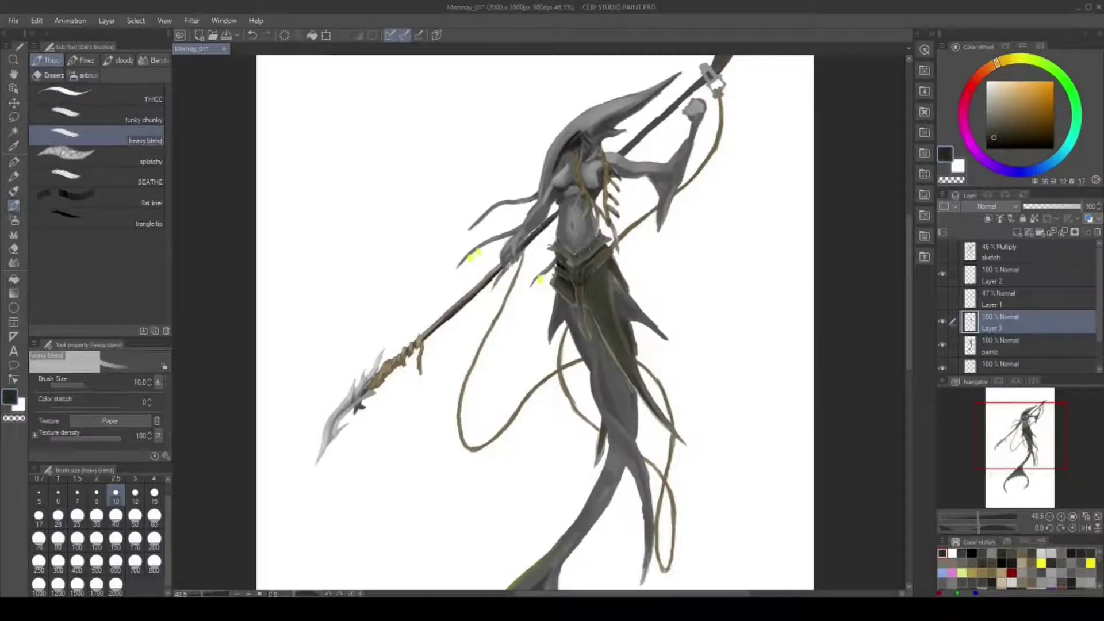
{"action": "left_click", "coordinate": [569, 252], "text": "alt"}
{"action": "key", "text": "b"}
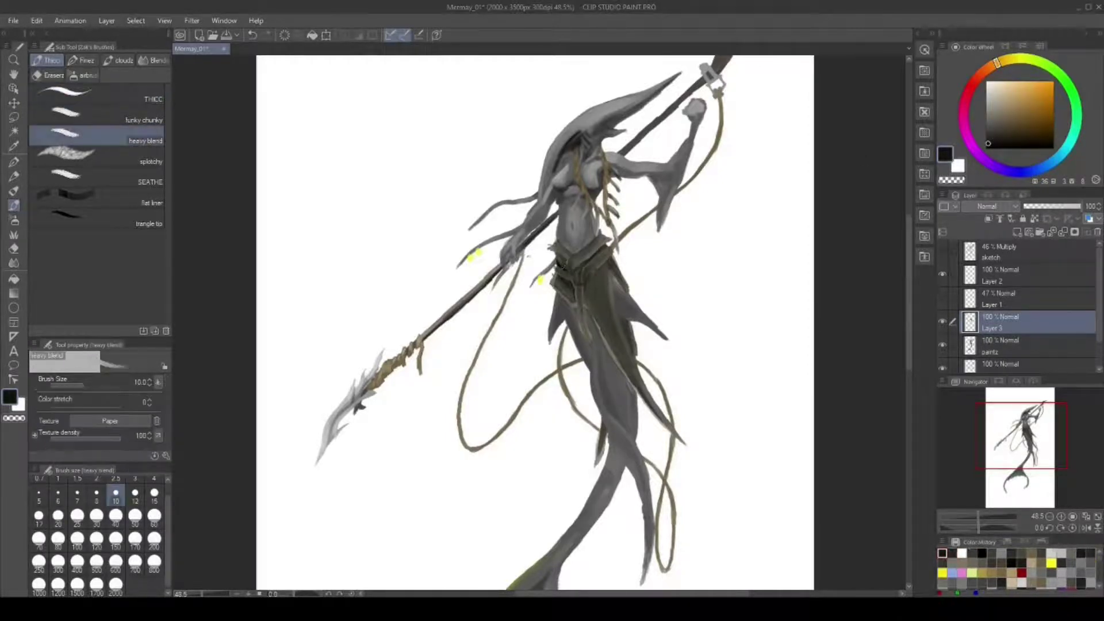
{"action": "key", "text": "e"}
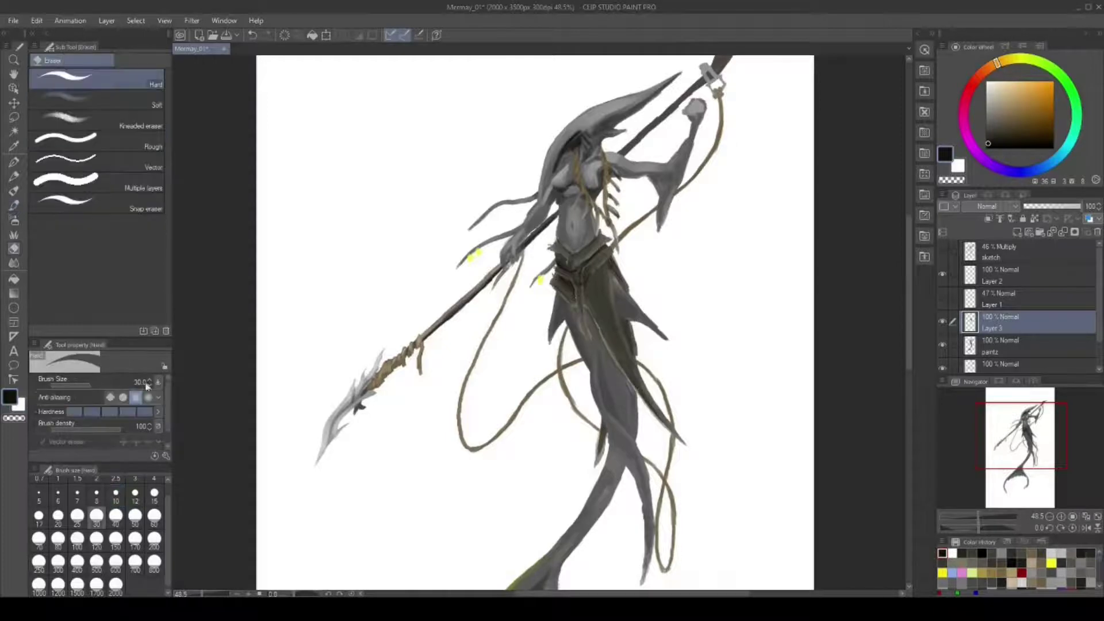
{"action": "scroll", "coordinate": [540, 322], "scroll_direction": "up", "scroll_amount": 1}
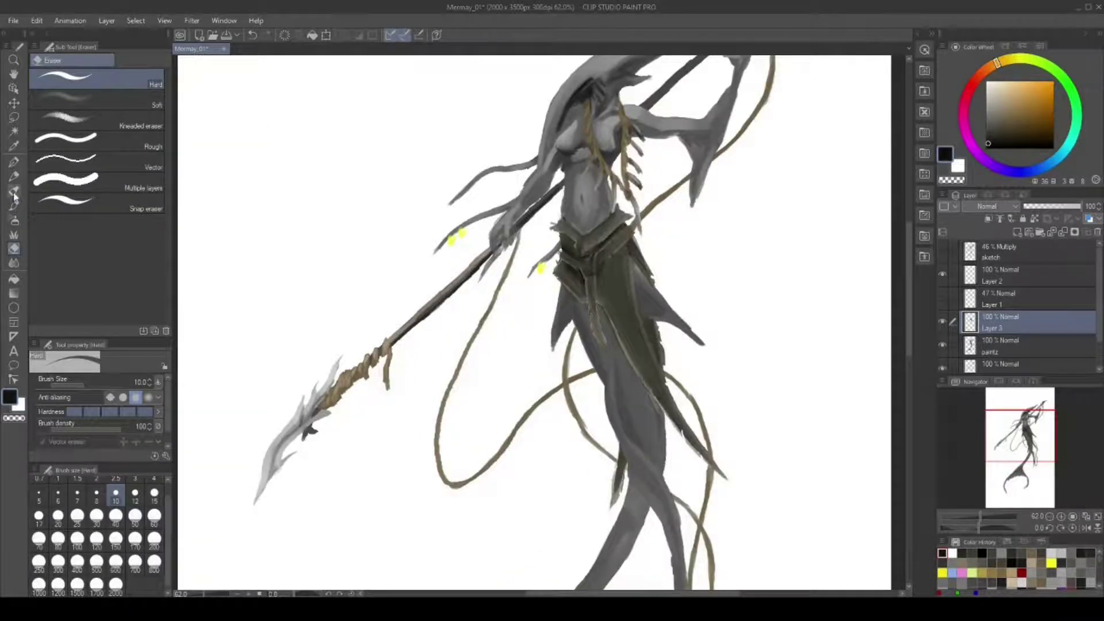
Step: Select the heavy blend brush at size 8 for Layer 2, and switch to the eraser
{"action": "key", "text": "p"}
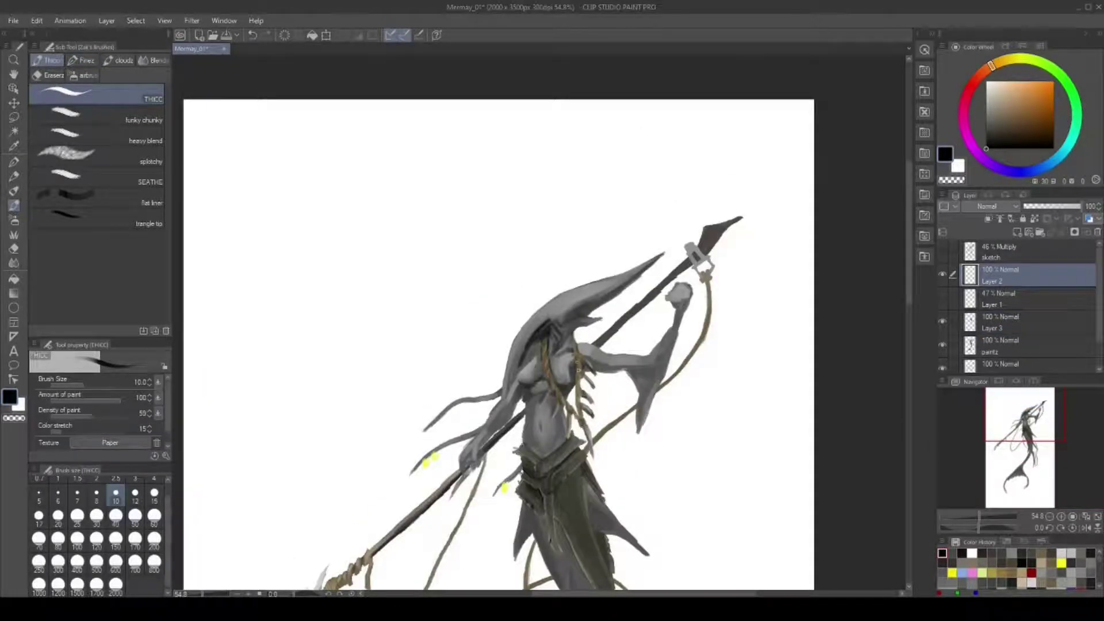
{"action": "left_click", "coordinate": [98, 135]}
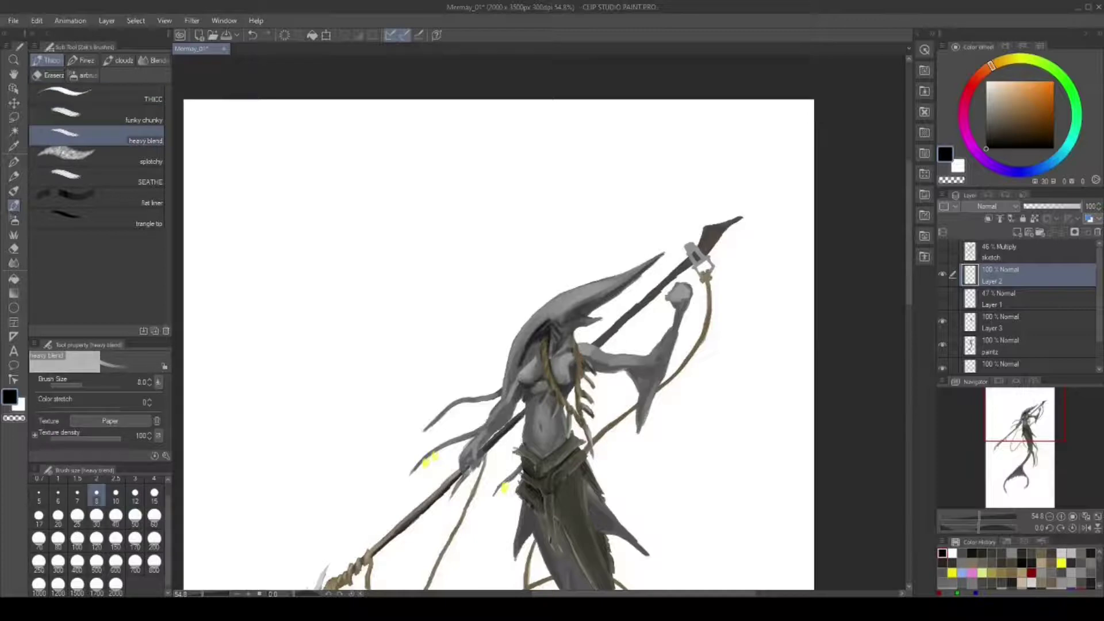
{"action": "key", "text": "e"}
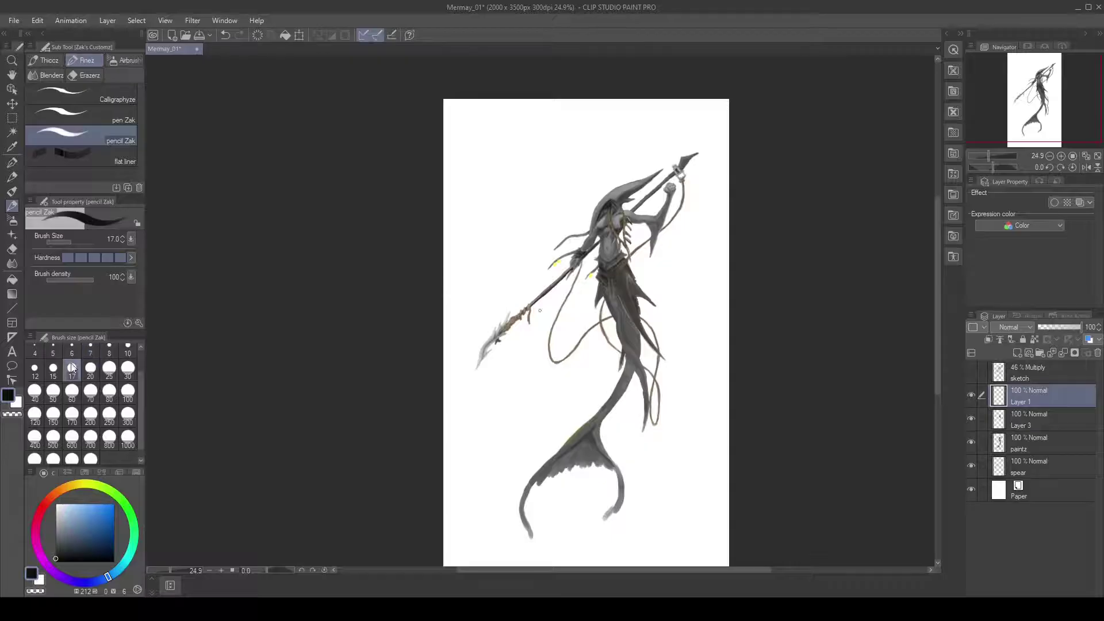
Step: Sketch a torn fish's tail half impaled on the spear and its head half at the raised hand with pencil Zak at size 17
{"action": "mouse_move", "coordinate": [521, 295]}
{"action": "left_mouse_down"}
{"action": "mouse_move", "coordinate": [517, 316]}
{"action": "mouse_move", "coordinate": [545, 352]}
{"action": "mouse_move", "coordinate": [544, 340]}
{"action": "left_mouse_up"}
{"action": "left_click_drag", "start_coordinate": [520, 293], "coordinate": [537, 279]}
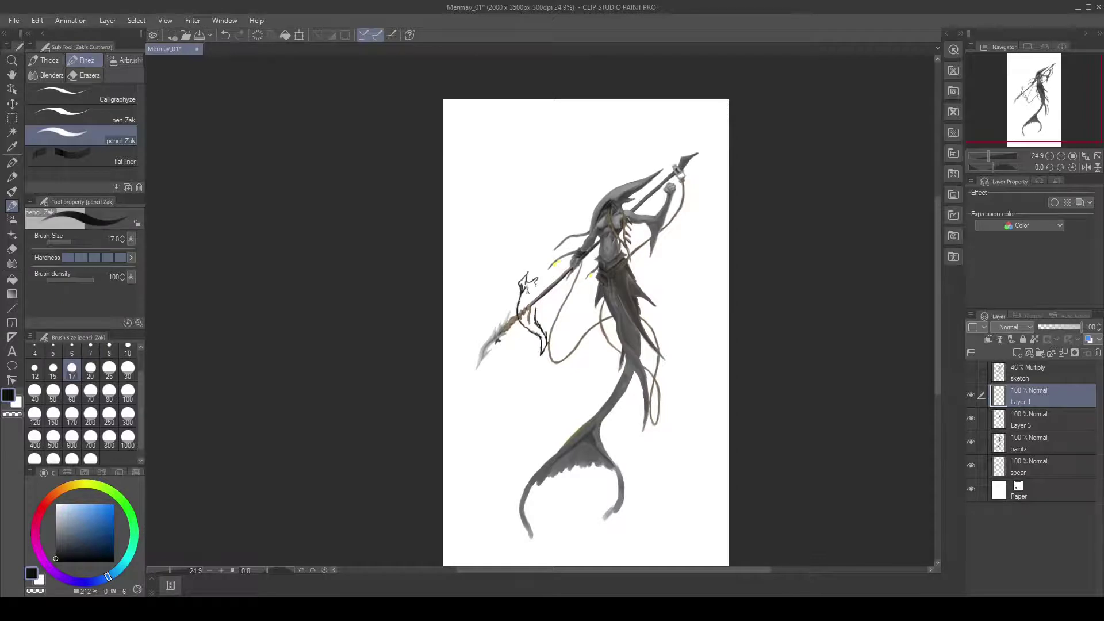
{"action": "key", "text": "ctrl+z"}
{"action": "key", "text": "ctrl+z"}
{"action": "left_click_drag", "start_coordinate": [542, 348], "coordinate": [531, 367]}
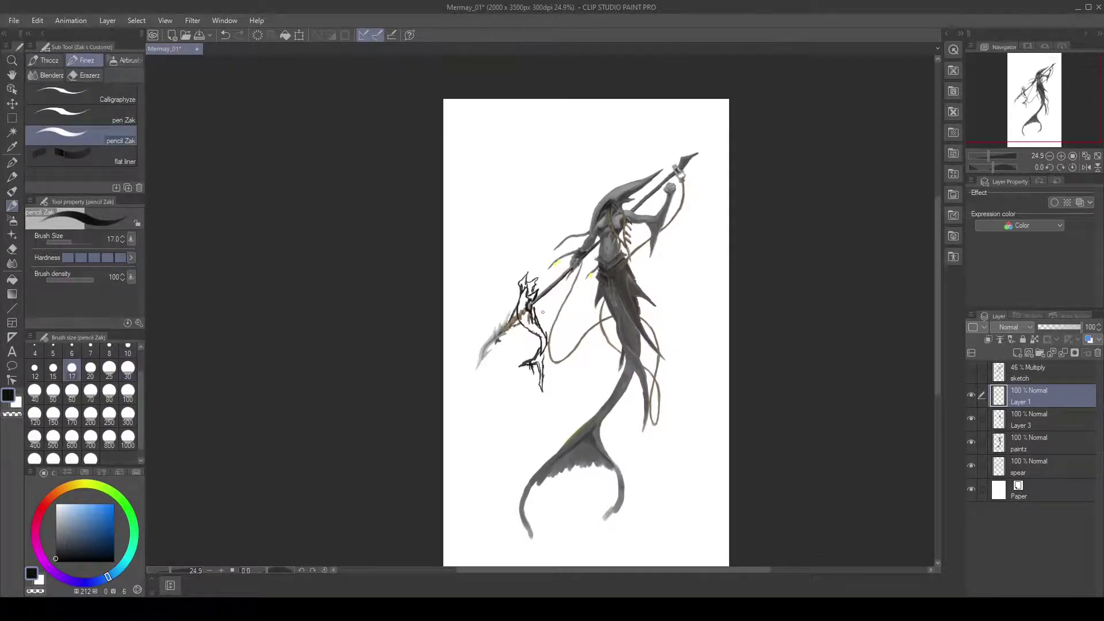
Step: Lower the fish sketch layer to 50% opacity and add a new raster layer above Layer 3
{"action": "left_click", "coordinate": [1060, 327]}
{"action": "left_click", "coordinate": [1051, 415]}
{"action": "key", "text": "ctrl+shift+n"}
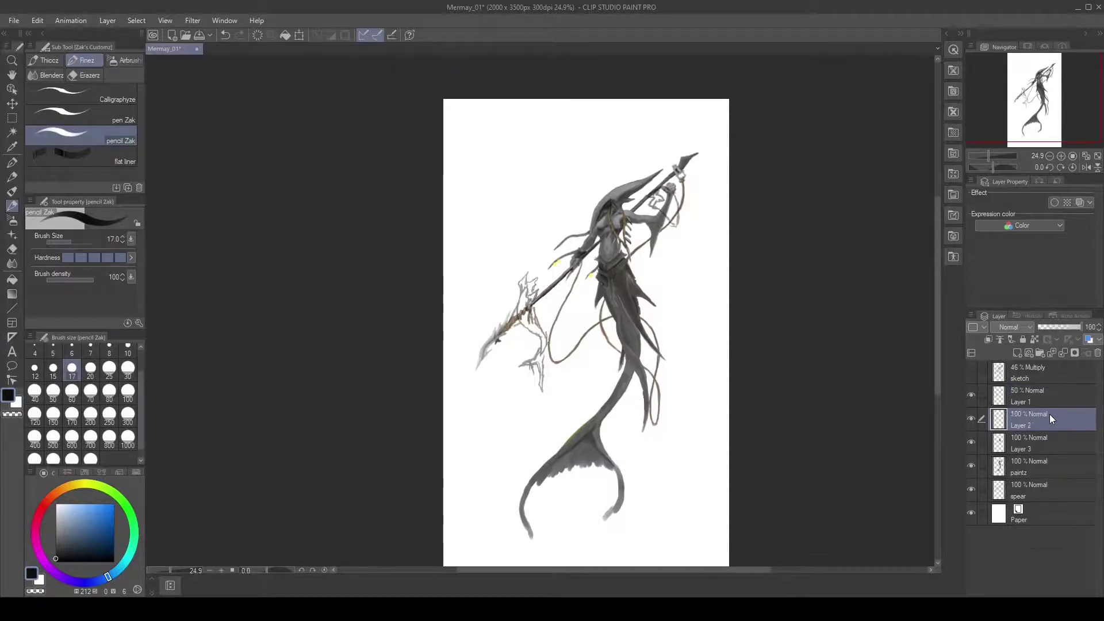
Step: Fill both halves of the sketched fish with ochre using the THICC brush at size 60
{"action": "key", "text": "b"}
{"action": "left_click", "coordinate": [58, 493]}
{"action": "left_click_drag", "start_coordinate": [59, 494], "coordinate": [67, 487]}
{"action": "left_click", "coordinate": [91, 524]}
{"action": "left_click", "coordinate": [71, 392]}
{"action": "mouse_move", "coordinate": [672, 191]}
{"action": "left_mouse_down"}
{"action": "mouse_move", "coordinate": [651, 210]}
{"action": "mouse_move", "coordinate": [668, 187]}
{"action": "left_mouse_up"}
{"action": "mouse_move", "coordinate": [521, 271]}
{"action": "left_mouse_down"}
{"action": "mouse_move", "coordinate": [539, 374]}
{"action": "mouse_move", "coordinate": [543, 333]}
{"action": "left_mouse_up"}
Step: Pick a deep red and paint blood streaks from the fish head across the mermaid to the speared tail half
{"action": "left_click", "coordinate": [43, 506]}
{"action": "left_click", "coordinate": [106, 525]}
{"action": "left_click_drag", "start_coordinate": [649, 192], "coordinate": [647, 190]}
{"action": "mouse_move", "coordinate": [549, 253]}
{"action": "left_mouse_down"}
{"action": "mouse_move", "coordinate": [534, 289]}
{"action": "mouse_move", "coordinate": [528, 267]}
{"action": "mouse_move", "coordinate": [595, 216]}
{"action": "left_mouse_up"}
{"action": "mouse_move", "coordinate": [650, 190]}
{"action": "left_mouse_down"}
{"action": "mouse_move", "coordinate": [581, 214]}
{"action": "mouse_move", "coordinate": [538, 288]}
{"action": "left_mouse_up"}
Step: Erase parts of the red streaks and add more blood strands behind and below the speared tail half
{"action": "key", "text": "e"}
{"action": "mouse_move", "coordinate": [655, 202]}
{"action": "left_mouse_down"}
{"action": "mouse_move", "coordinate": [609, 187]}
{"action": "mouse_move", "coordinate": [621, 189]}
{"action": "mouse_move", "coordinate": [590, 236]}
{"action": "mouse_move", "coordinate": [612, 225]}
{"action": "mouse_move", "coordinate": [521, 275]}
{"action": "left_mouse_up"}
{"action": "key", "text": "b"}
{"action": "left_click_drag", "start_coordinate": [551, 217], "coordinate": [528, 257]}
{"action": "mouse_move", "coordinate": [558, 286]}
{"action": "left_mouse_down"}
{"action": "mouse_move", "coordinate": [541, 321]}
{"action": "mouse_move", "coordinate": [548, 340]}
{"action": "left_mouse_up"}
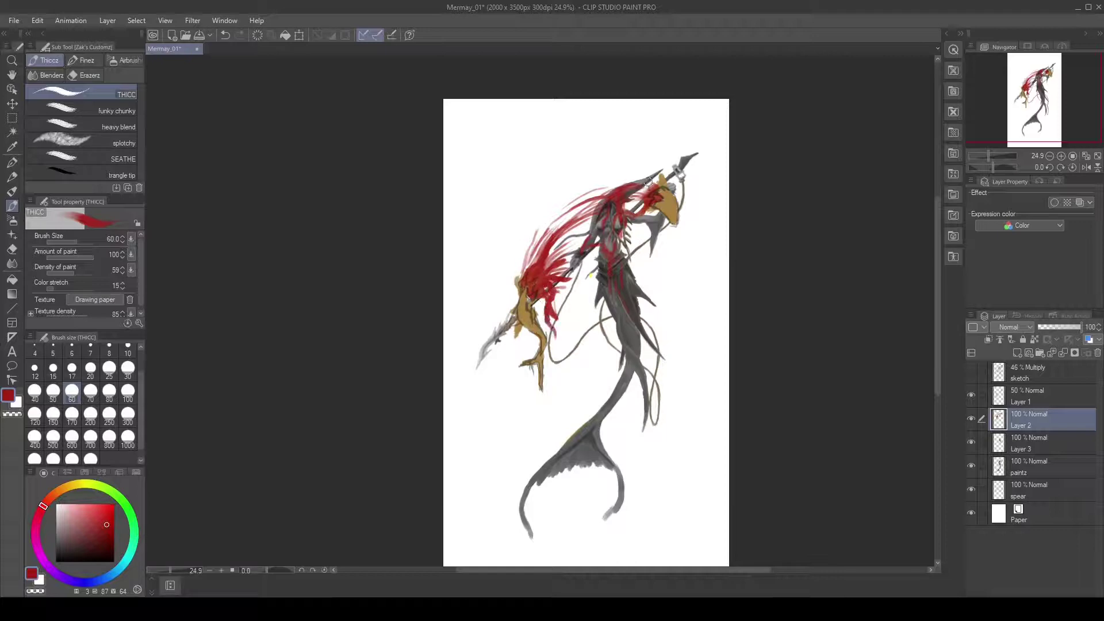
Step: Add darker red flesh lines to the torn fish head and blood drips below it with the THICC brush at size 17
{"action": "scroll", "coordinate": [669, 188], "scroll_direction": "up", "scroll_amount": 5}
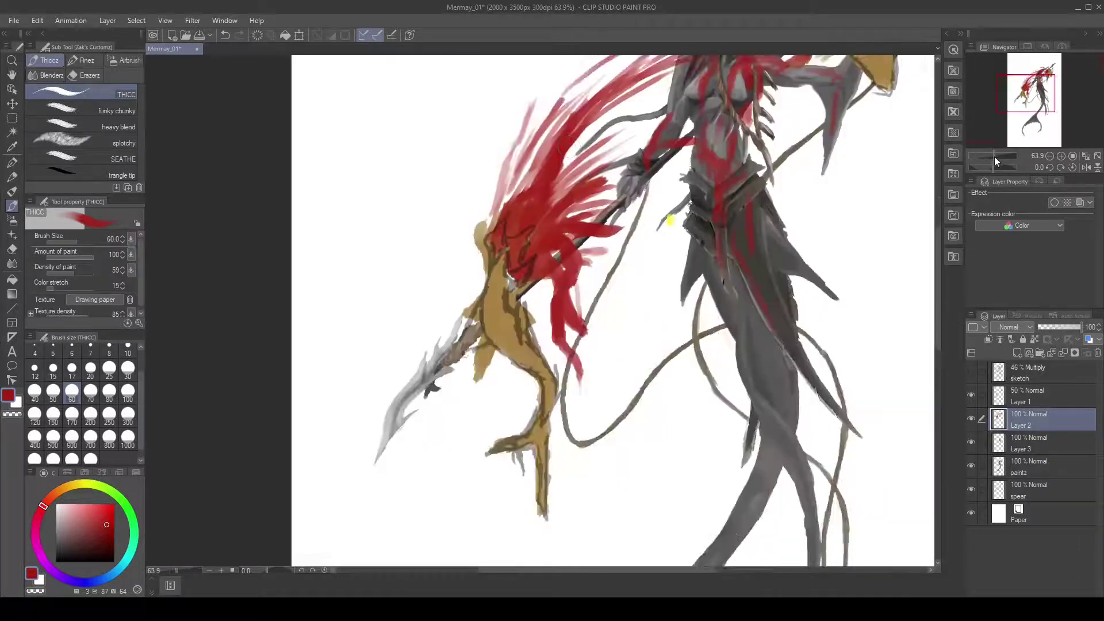
{"action": "left_click", "coordinate": [72, 368]}
{"action": "left_click", "coordinate": [41, 473]}
{"action": "left_click_drag", "start_coordinate": [690, 222], "coordinate": [682, 233]}
{"action": "left_click_drag", "start_coordinate": [678, 250], "coordinate": [648, 291]}
{"action": "left_click_drag", "start_coordinate": [632, 304], "coordinate": [622, 351]}
{"action": "left_click_drag", "start_coordinate": [630, 322], "coordinate": [627, 365]}
{"action": "left_click_drag", "start_coordinate": [653, 271], "coordinate": [647, 282]}
Step: Pick a pale peach colour and add light touches to the torn flesh of the fish
{"action": "left_click", "coordinate": [44, 472]}
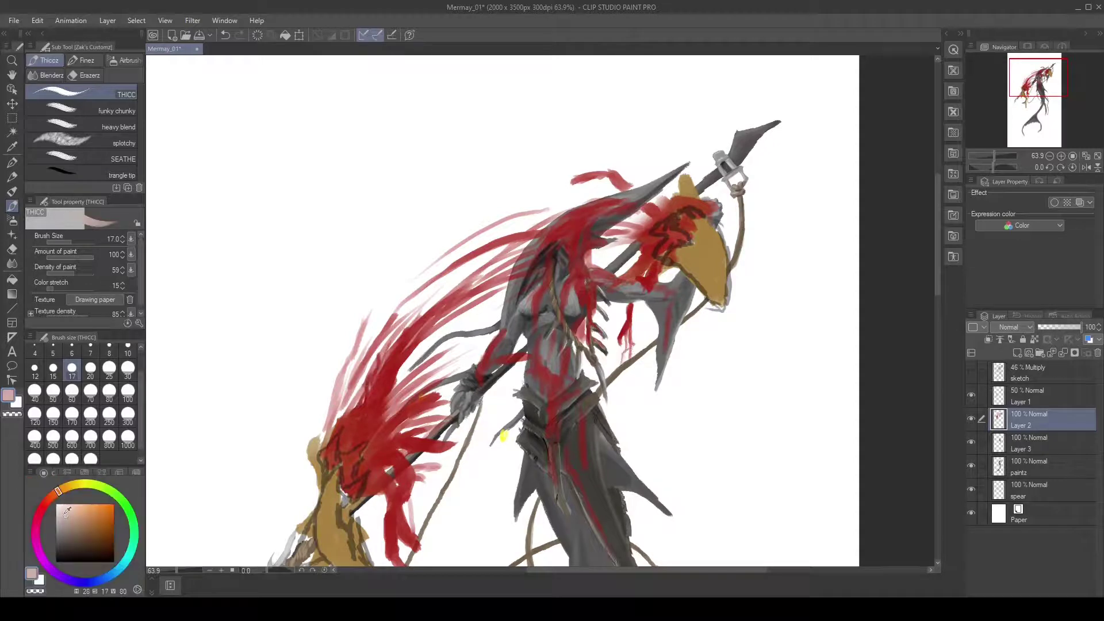
{"action": "left_click", "coordinate": [70, 505]}
{"action": "left_click_drag", "start_coordinate": [402, 521], "coordinate": [480, 377]}
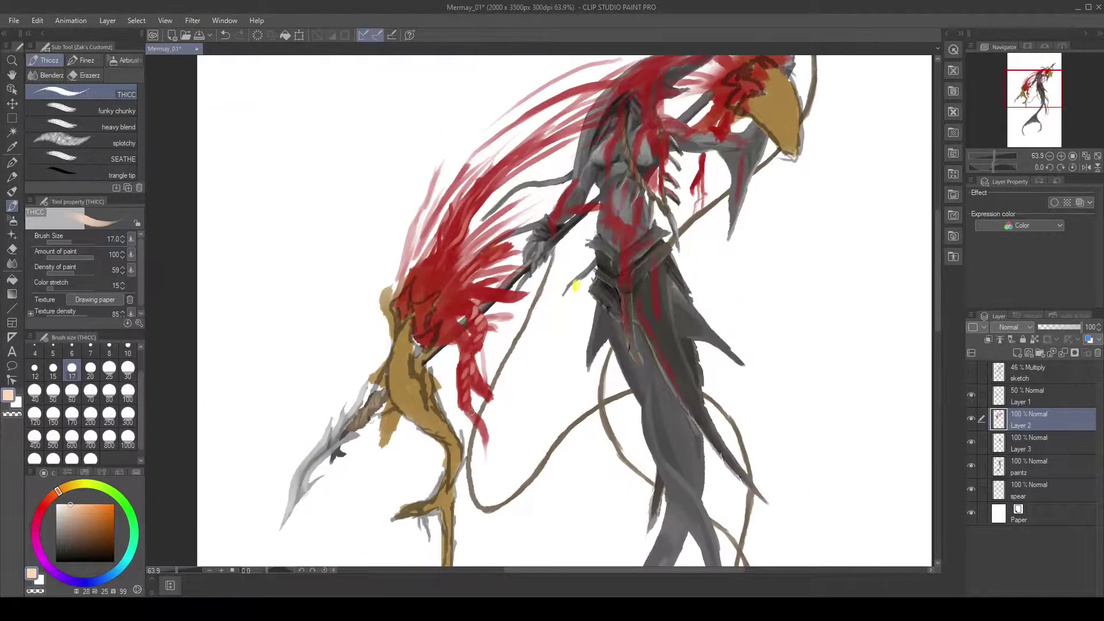
{"action": "left_click_drag", "start_coordinate": [429, 270], "coordinate": [296, 392]}
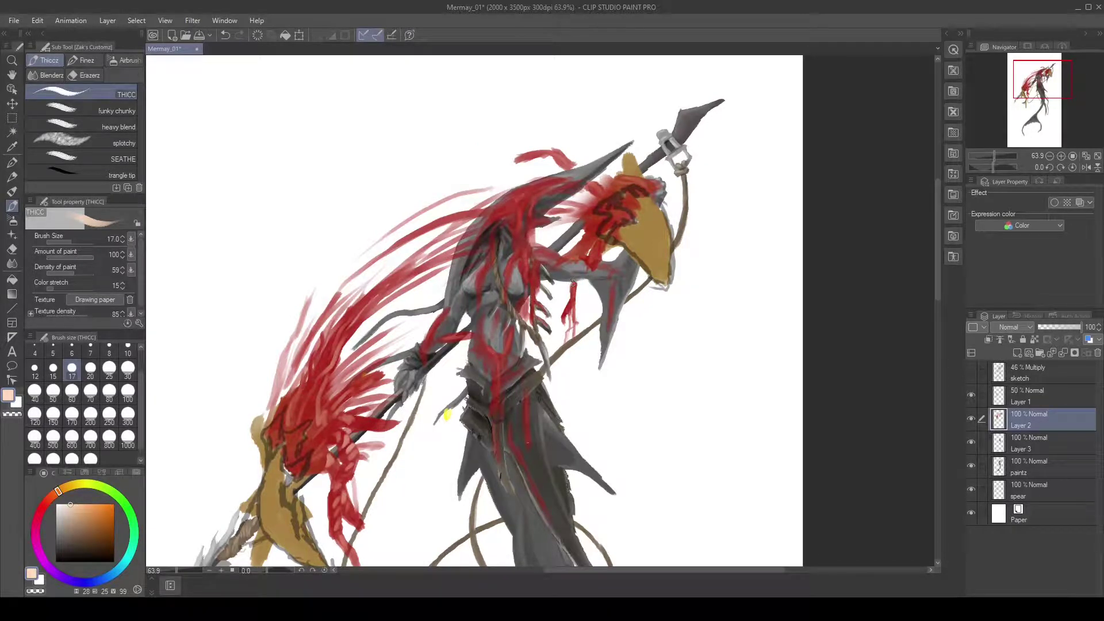
Step: Touch up the speared tail half with sampled dark maroon and ochre, enlarging the THICC brush to size 30
{"action": "scroll", "coordinate": [504, 320], "scroll_direction": "down", "scroll_amount": 3}
{"action": "left_click", "coordinate": [406, 361], "text": "alt"}
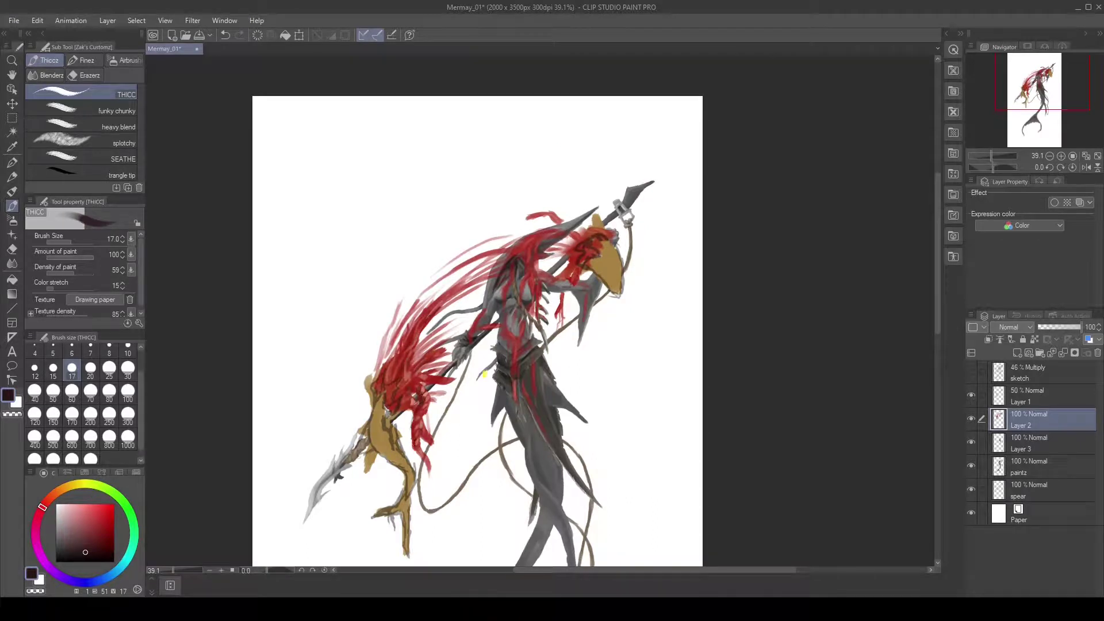
{"action": "left_click", "coordinate": [371, 425], "text": "alt"}
{"action": "key", "text": "bracketright"}
{"action": "key", "text": "bracketright"}
{"action": "key", "text": "bracketright"}
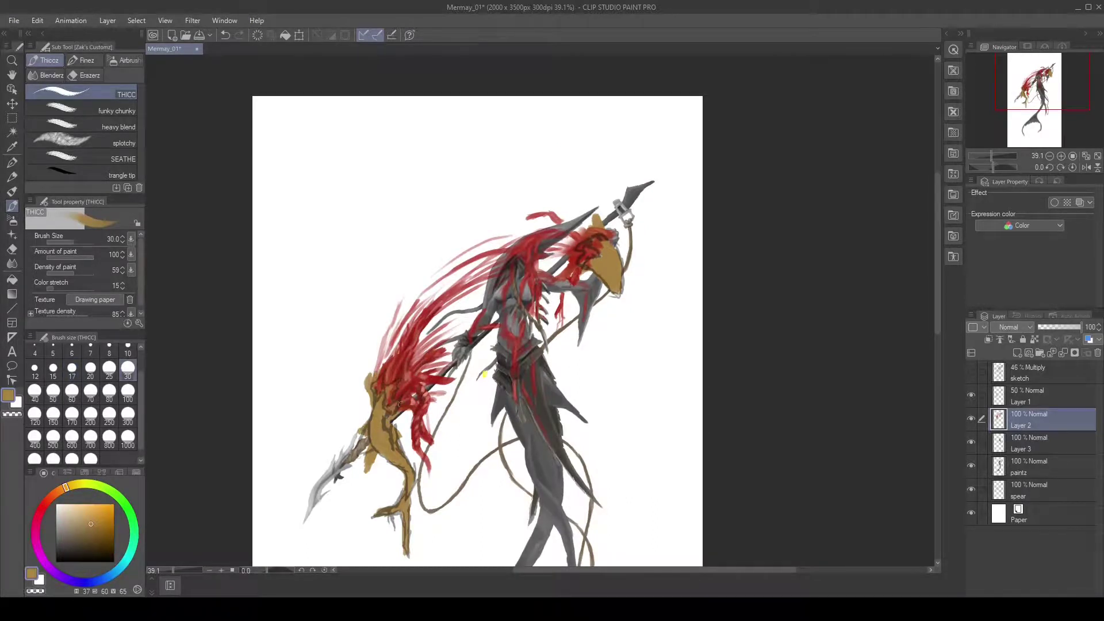
Step: Refine the torn edge of the speared tail half with sampled tones using the THICC brush at size 17
{"action": "left_click", "coordinate": [399, 403], "text": "alt"}
{"action": "key", "text": "bracketleft"}
{"action": "key", "text": "bracketleft"}
{"action": "key", "text": "bracketleft"}
{"action": "mouse_move", "coordinate": [386, 359]}
{"action": "left_mouse_down"}
{"action": "mouse_move", "coordinate": [497, 318]}
{"action": "mouse_move", "coordinate": [476, 367]}
{"action": "left_mouse_up"}
{"action": "left_click", "coordinate": [509, 348], "text": "alt"}
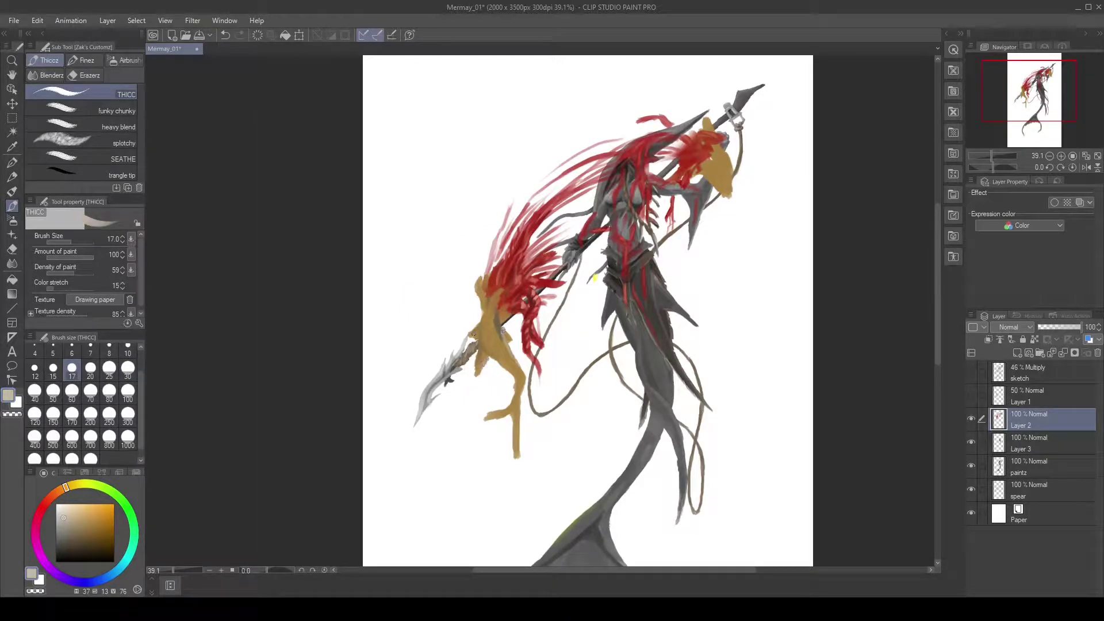
Step: Clean the spear notch with the Hard eraser at size 20 and darken it with the heavy blend brush at size 12
{"action": "key", "text": "e"}
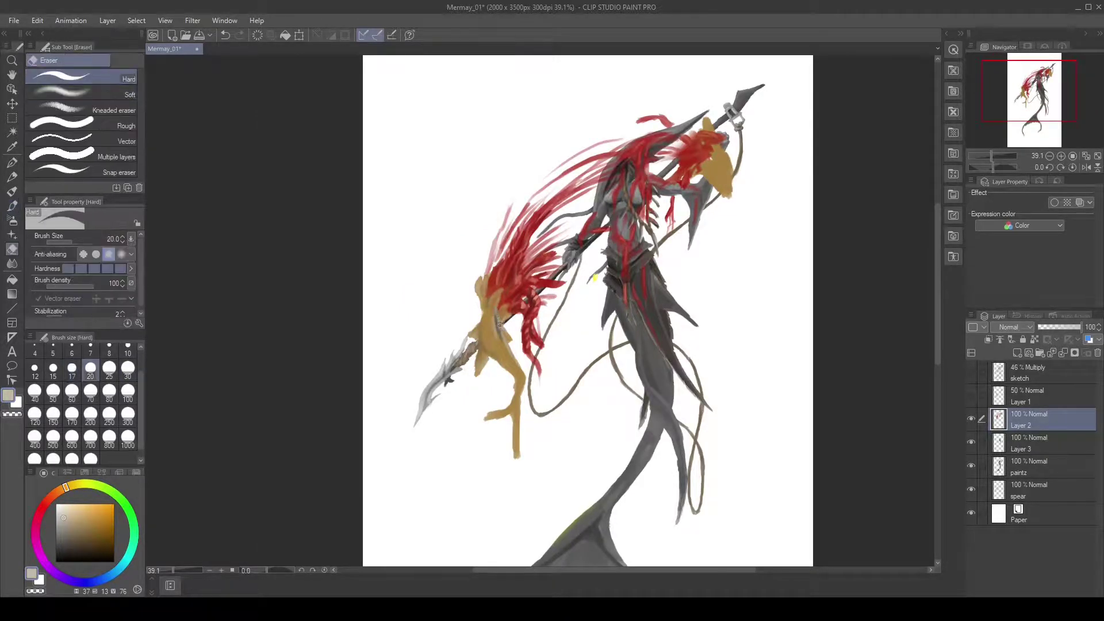
{"action": "key", "text": "b"}
{"action": "left_click", "coordinate": [496, 324], "text": "alt"}
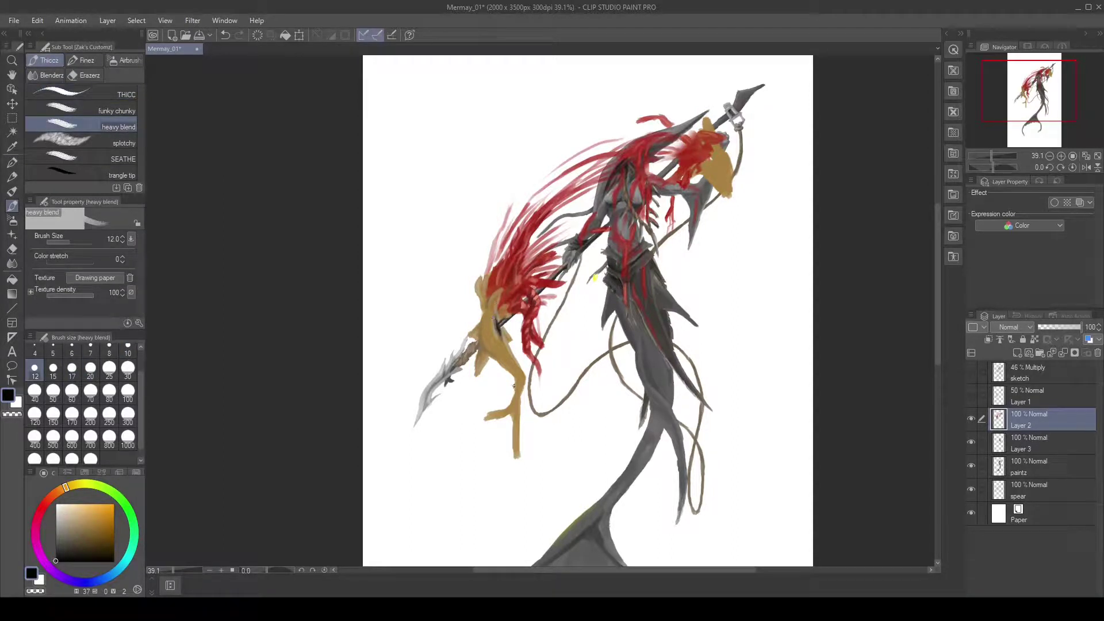
Step: Shade the tail half with sampled browns using the THICC brush at size 15 and funky chunky at size 30
{"action": "key", "text": "b"}
{"action": "left_click", "coordinate": [514, 416], "text": "alt"}
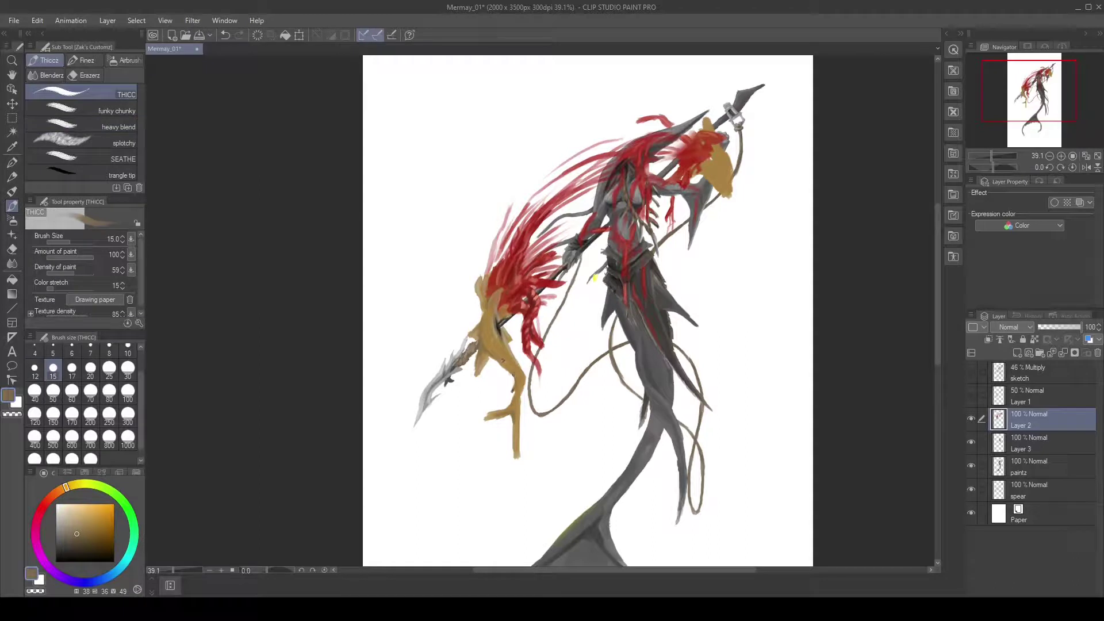
{"action": "left_click", "coordinate": [522, 376], "text": "alt"}
{"action": "key", "text": "b"}
{"action": "left_click", "coordinate": [515, 369], "text": "alt"}
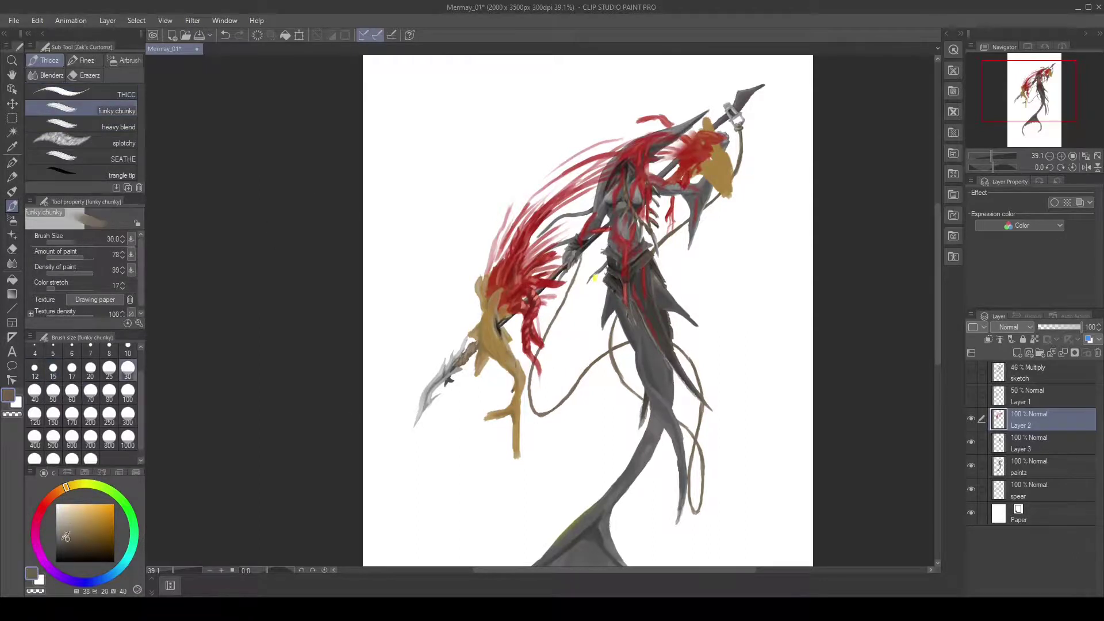
Step: Trim the tail half with the Hard eraser at size 20 and touch it up with pale grey using THICC at size 30
{"action": "left_click", "coordinate": [12, 248]}
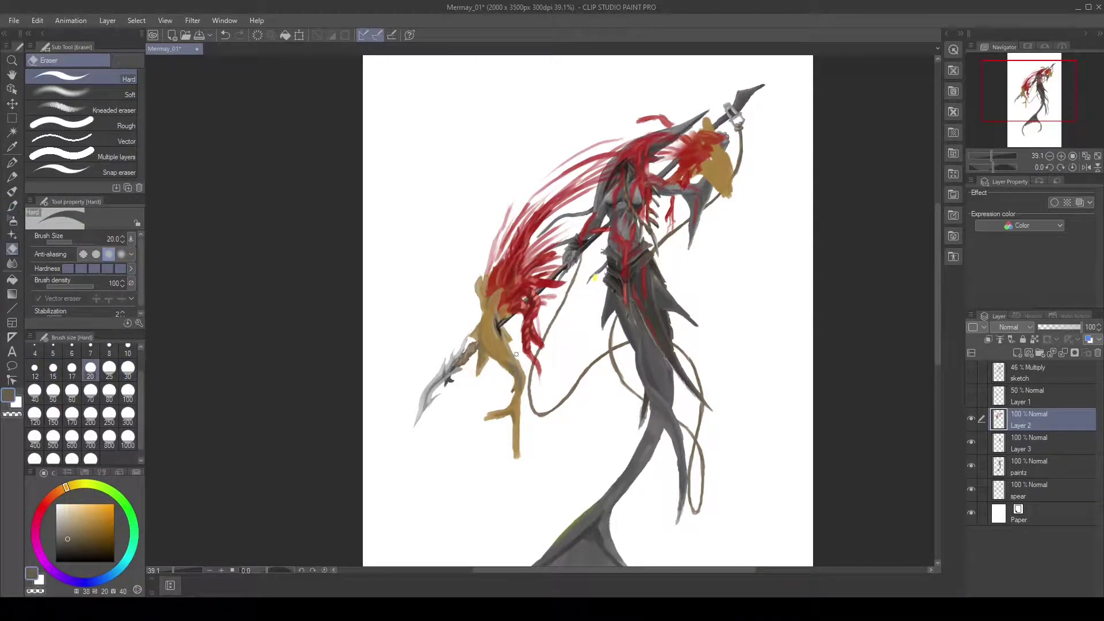
{"action": "key", "text": "b"}
{"action": "left_click", "coordinate": [515, 374], "text": "alt"}
{"action": "left_click", "coordinate": [53, 513]}
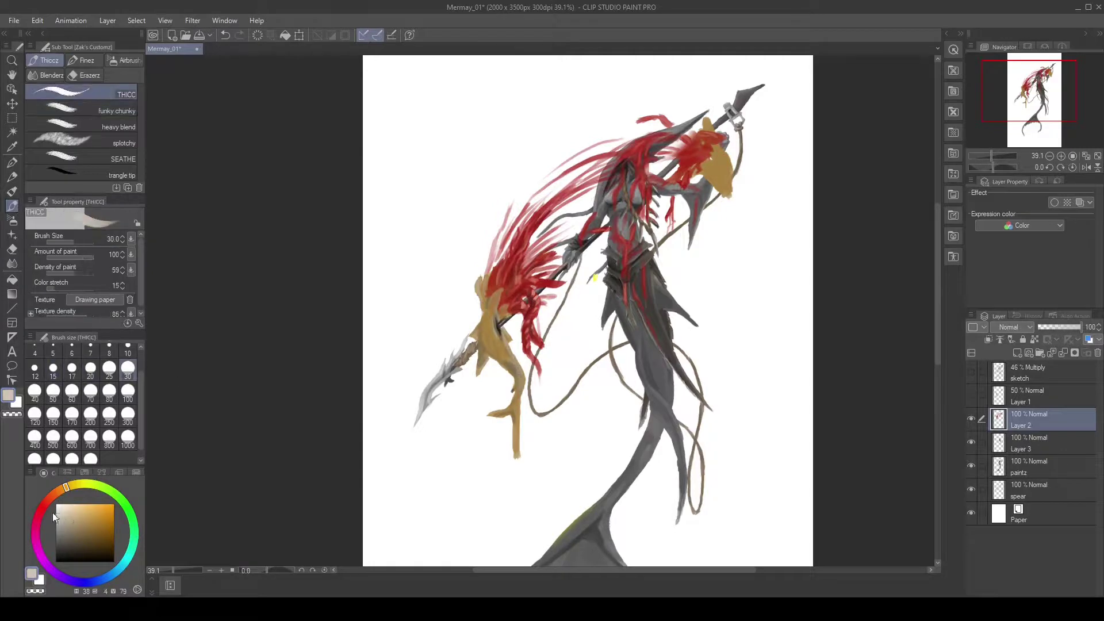
{"action": "left_click", "coordinate": [495, 325], "text": "alt"}
Step: Paint blue and green scales along the tail half's body and fin with the funky chunky brush at size 30
{"action": "key", "text": "b"}
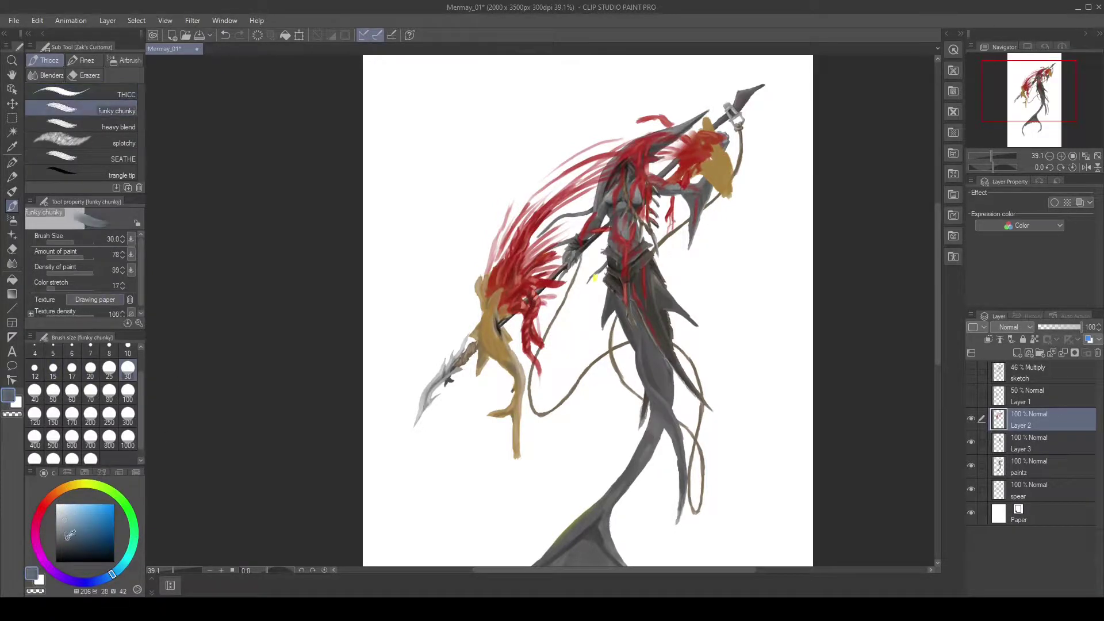
{"action": "left_click", "coordinate": [489, 320], "text": "alt"}
{"action": "mouse_move", "coordinate": [488, 319]}
{"action": "left_mouse_down"}
{"action": "mouse_move", "coordinate": [519, 398]}
{"action": "mouse_move", "coordinate": [482, 352]}
{"action": "mouse_move", "coordinate": [480, 317]}
{"action": "mouse_move", "coordinate": [508, 337]}
{"action": "mouse_move", "coordinate": [514, 454]}
{"action": "left_mouse_up"}
{"action": "left_click_drag", "start_coordinate": [482, 285], "coordinate": [488, 309]}
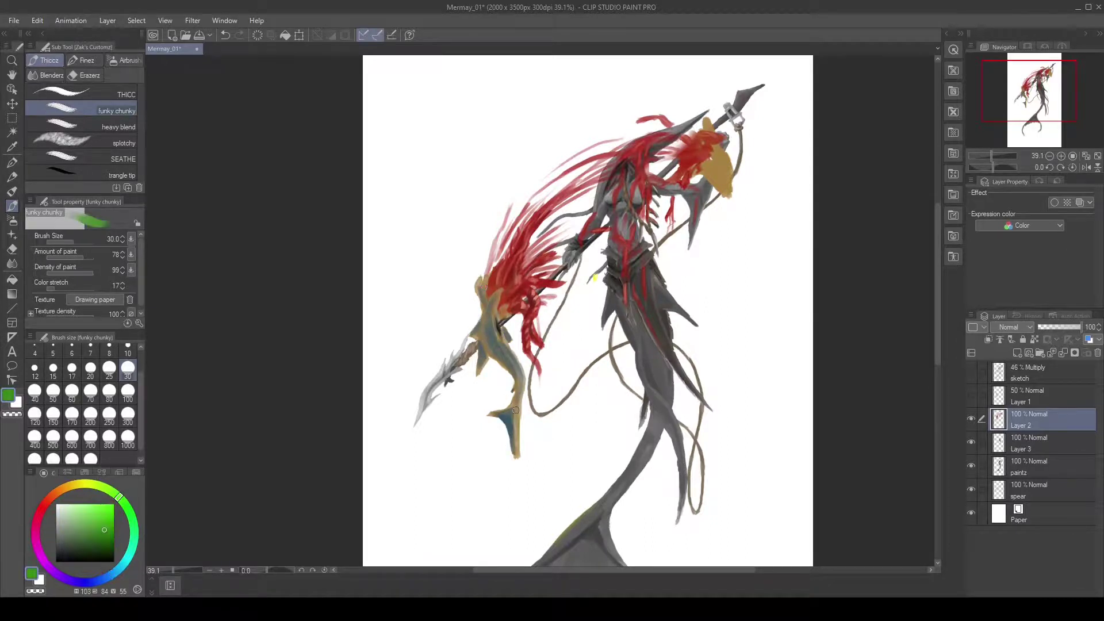
{"action": "left_click_drag", "start_coordinate": [502, 407], "coordinate": [516, 441]}
Step: Sample dark tones on the tail half and shade it in black with the funky chunky brush at size 15
{"action": "left_click", "coordinate": [493, 352], "text": "alt"}
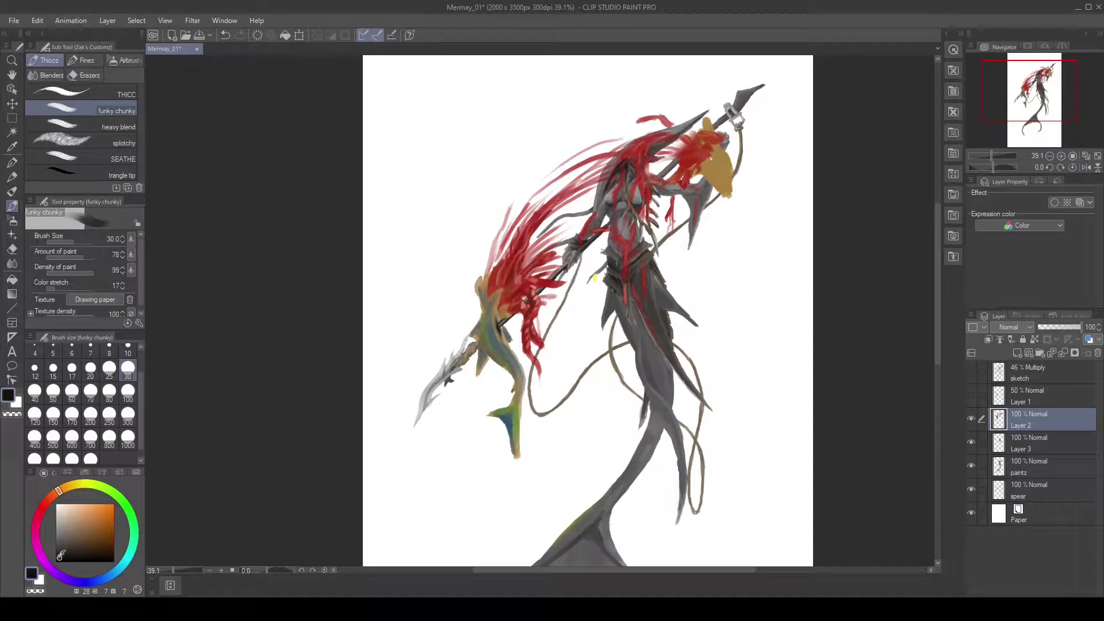
{"action": "left_click", "coordinate": [489, 300], "text": "alt"}
{"action": "key", "text": "bracketleft"}
{"action": "key", "text": "bracketleft"}
{"action": "key", "text": "bracketleft"}
{"action": "key", "text": "bracketleft"}
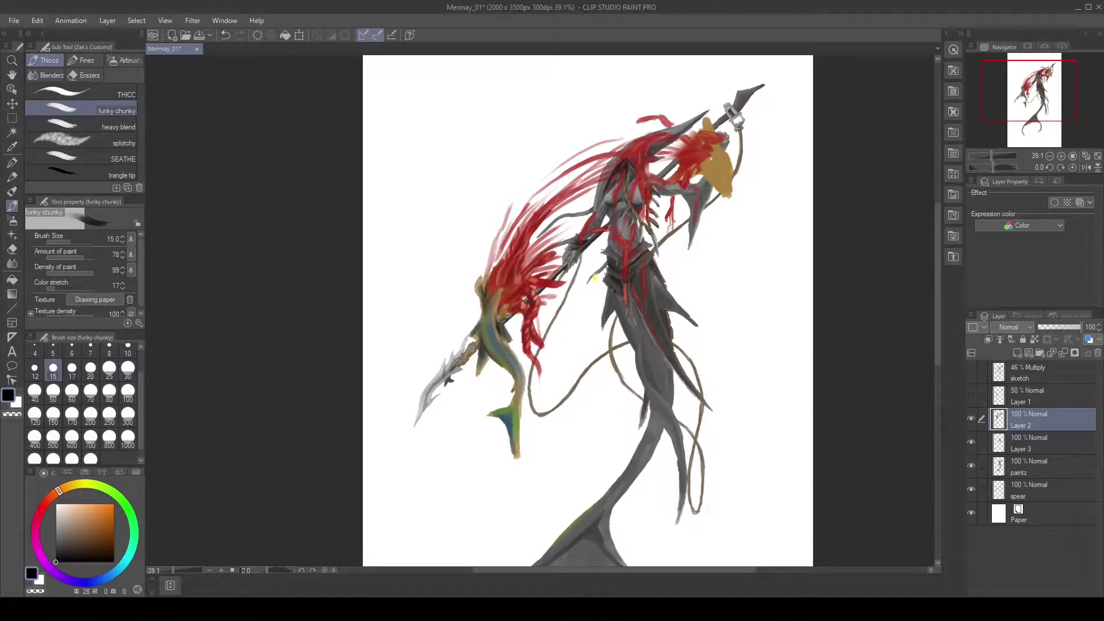
Step: Add white highlights to the speared tail half with the THICC brush at size 10
{"action": "left_click", "coordinate": [524, 378], "text": "alt"}
{"action": "left_click", "coordinate": [428, 269], "text": "alt"}
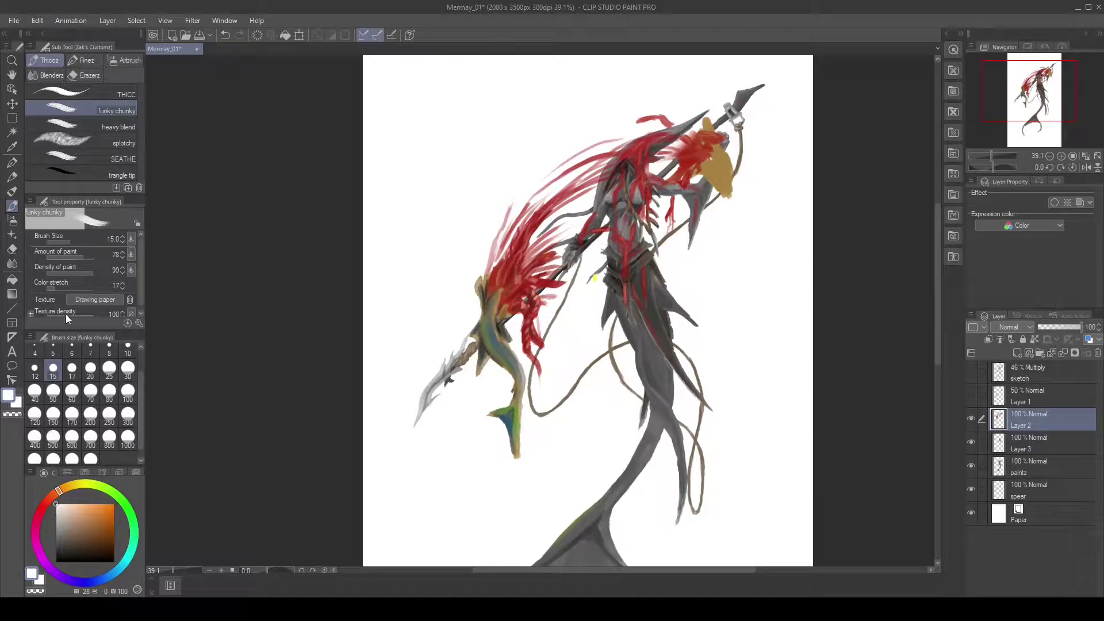
{"action": "scroll", "coordinate": [428, 269], "scroll_direction": "up", "scroll_amount": 2}
{"action": "left_click", "coordinate": [81, 92]}
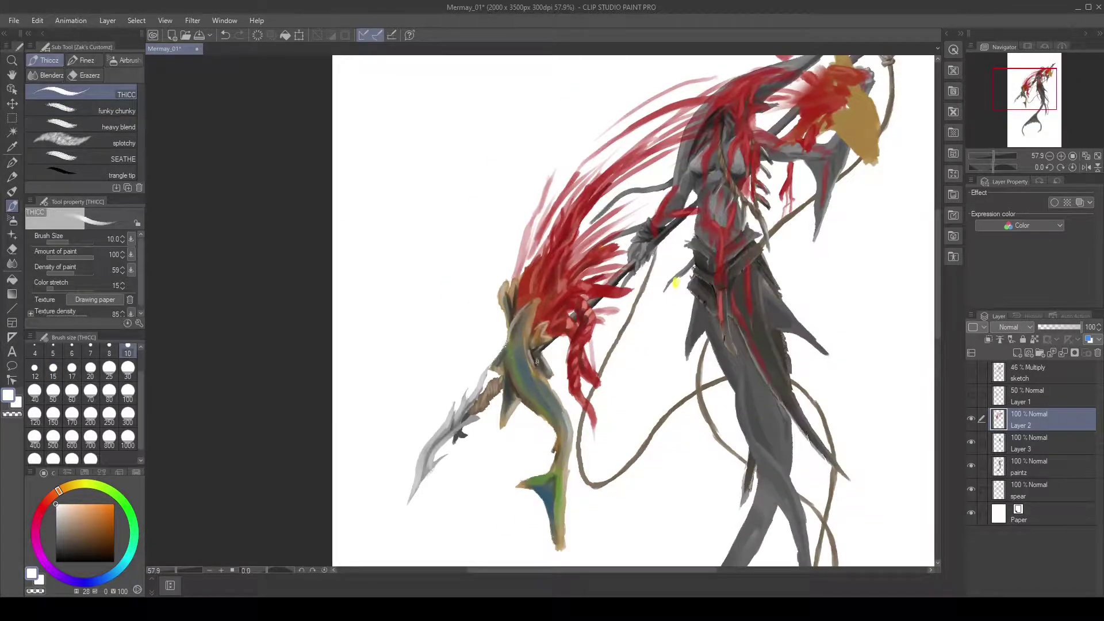
{"action": "scroll", "coordinate": [633, 311], "scroll_direction": "down", "scroll_amount": 2}
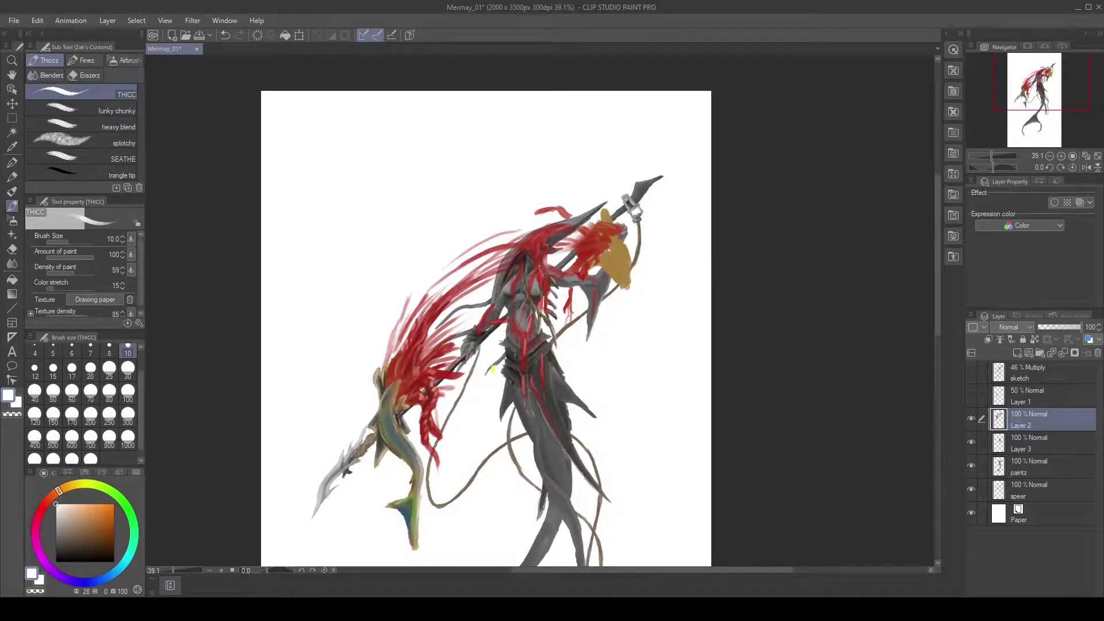
Step: Paint blue and green over the fish head using colour history swatches and the THICC brush at size 30
{"action": "left_click", "coordinate": [130, 473]}
{"action": "left_click", "coordinate": [85, 484]}
{"action": "left_click", "coordinate": [127, 368]}
{"action": "mouse_move", "coordinate": [598, 256]}
{"action": "left_mouse_down"}
{"action": "mouse_move", "coordinate": [619, 246]}
{"action": "mouse_move", "coordinate": [620, 265]}
{"action": "mouse_move", "coordinate": [605, 214]}
{"action": "mouse_move", "coordinate": [624, 284]}
{"action": "left_mouse_up"}
{"action": "left_click", "coordinate": [89, 482]}
{"action": "left_click", "coordinate": [86, 484]}
{"action": "left_click", "coordinate": [63, 483]}
Step: Detail the fish head with black at size 15 and white highlights at size 10 using the THICC brush
{"action": "left_click", "coordinate": [53, 368]}
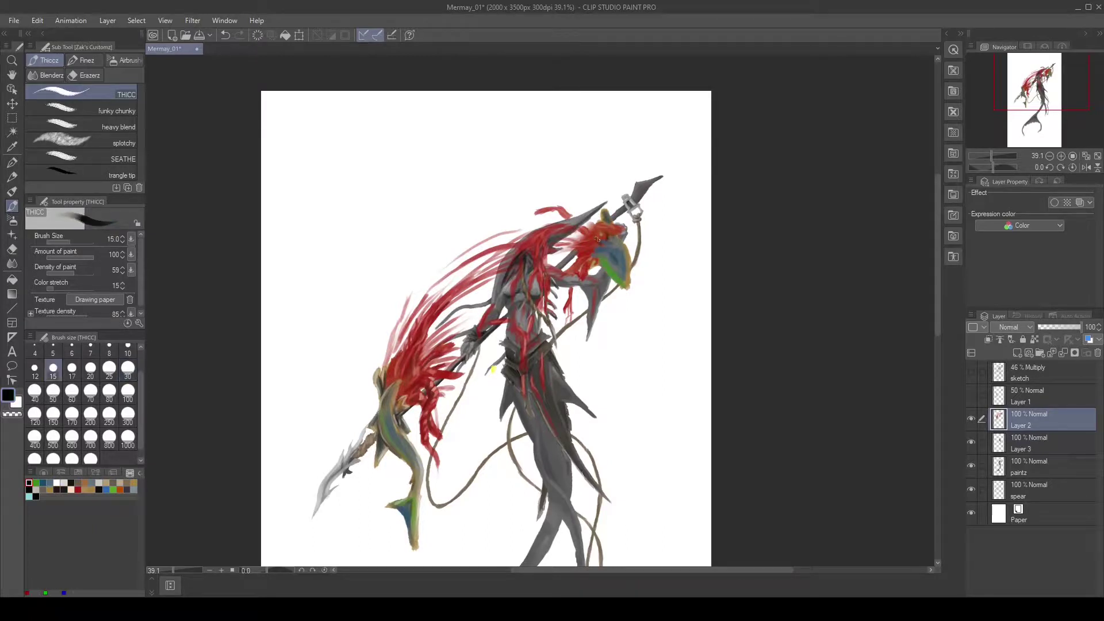
{"action": "left_click", "coordinate": [613, 218], "text": "alt"}
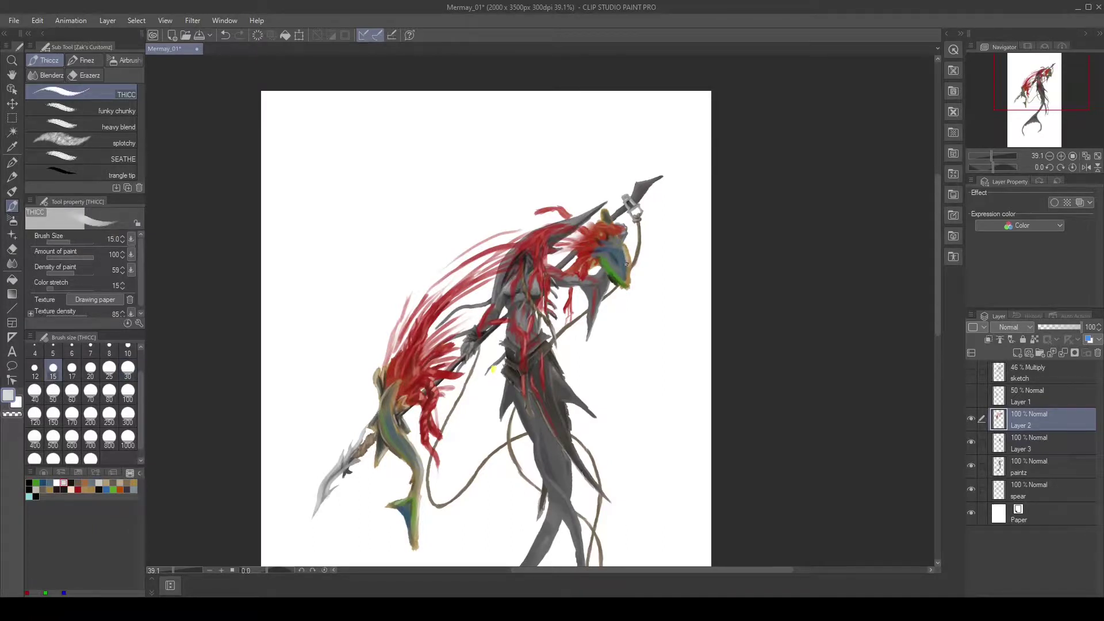
{"action": "mouse_move", "coordinate": [627, 259]}
{"action": "left_mouse_down"}
{"action": "mouse_move", "coordinate": [537, 254]}
{"action": "mouse_move", "coordinate": [628, 279]}
{"action": "left_mouse_up"}
{"action": "left_click", "coordinate": [601, 239], "text": "alt"}
{"action": "left_click", "coordinate": [127, 350]}
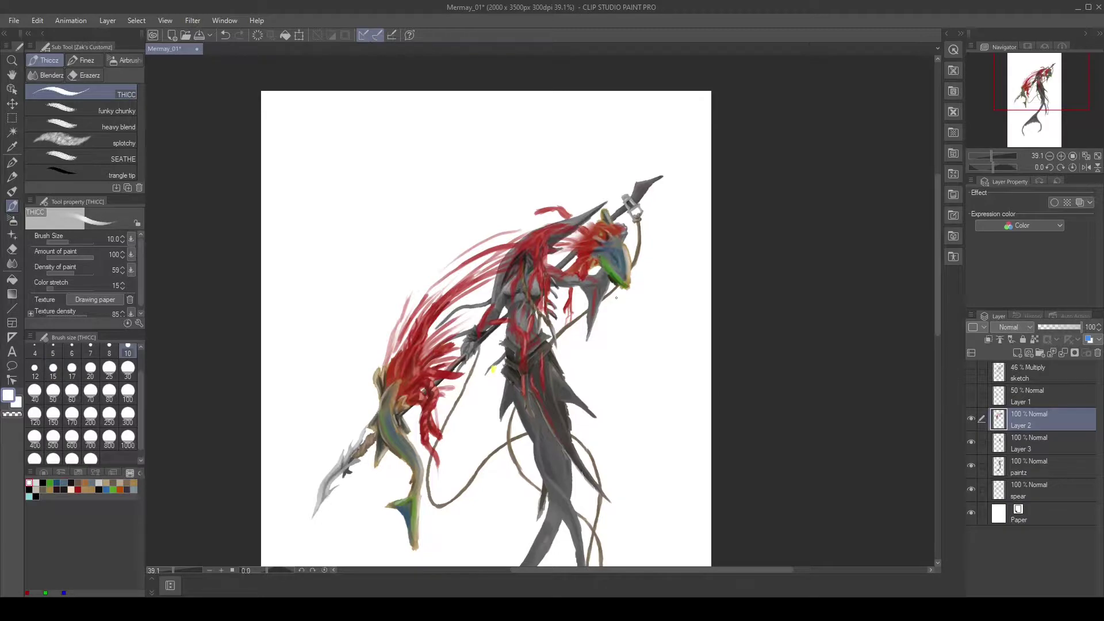
{"action": "scroll", "coordinate": [616, 259], "scroll_direction": "down", "scroll_amount": 2}
{"action": "key", "text": "e"}
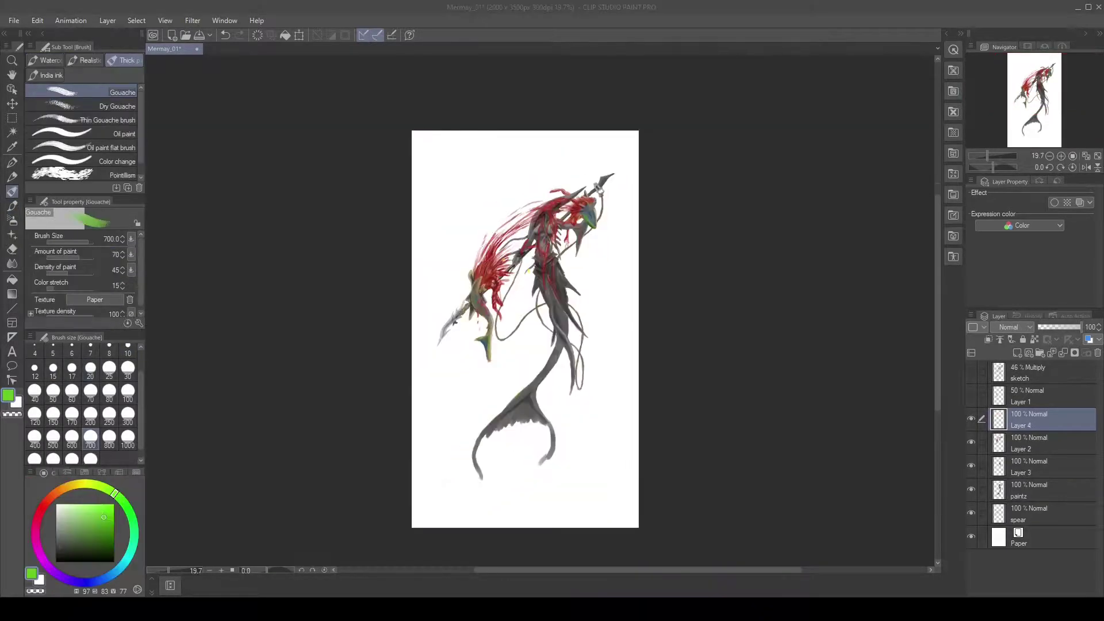
Step: Block in a large dark green mass around the mermaid's tail on Layer 4 and rework its edges
{"action": "left_click", "coordinate": [77, 545]}
{"action": "left_click", "coordinate": [53, 445]}
{"action": "mouse_move", "coordinate": [570, 414]}
{"action": "left_mouse_down"}
{"action": "mouse_move", "coordinate": [469, 424]}
{"action": "mouse_move", "coordinate": [424, 512]}
{"action": "mouse_move", "coordinate": [525, 402]}
{"action": "mouse_move", "coordinate": [468, 500]}
{"action": "mouse_move", "coordinate": [578, 431]}
{"action": "mouse_move", "coordinate": [501, 475]}
{"action": "mouse_move", "coordinate": [525, 437]}
{"action": "left_mouse_up"}
{"action": "key", "text": "e"}
{"action": "left_click", "coordinate": [103, 122]}
{"action": "mouse_move", "coordinate": [437, 403]}
{"action": "left_mouse_down"}
{"action": "mouse_move", "coordinate": [428, 518]}
{"action": "mouse_move", "coordinate": [424, 493]}
{"action": "mouse_move", "coordinate": [458, 488]}
{"action": "mouse_move", "coordinate": [642, 520]}
{"action": "mouse_move", "coordinate": [498, 527]}
{"action": "mouse_move", "coordinate": [616, 374]}
{"action": "mouse_move", "coordinate": [618, 414]}
{"action": "left_mouse_up"}
Step: Brush lighter teal strokes over the upper part of the green mass with the funky chunky brush, sampling its tones
{"action": "left_click", "coordinate": [81, 95]}
{"action": "key", "text": "b"}
{"action": "mouse_move", "coordinate": [565, 444]}
{"action": "left_mouse_down"}
{"action": "mouse_move", "coordinate": [493, 485]}
{"action": "mouse_move", "coordinate": [569, 501]}
{"action": "left_mouse_up"}
{"action": "left_click", "coordinate": [90, 414]}
{"action": "mouse_move", "coordinate": [494, 438]}
{"action": "left_mouse_down"}
{"action": "mouse_move", "coordinate": [565, 423]}
{"action": "mouse_move", "coordinate": [619, 387]}
{"action": "mouse_move", "coordinate": [483, 413]}
{"action": "mouse_move", "coordinate": [520, 371]}
{"action": "mouse_move", "coordinate": [558, 372]}
{"action": "left_mouse_up"}
{"action": "left_click", "coordinate": [550, 490], "text": "alt"}
{"action": "left_click", "coordinate": [555, 374], "text": "alt"}
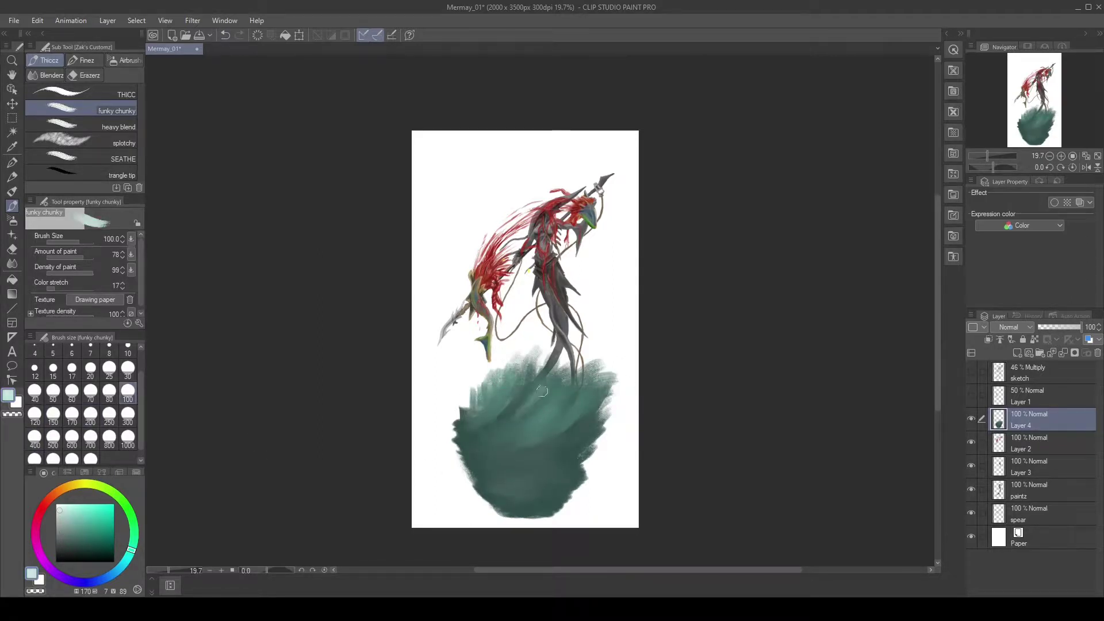
Step: Add pale highlights to the upper green mass and dark blue strokes lower down with the THICC brush at size 100
{"action": "key", "text": "comma"}
{"action": "mouse_move", "coordinate": [526, 418]}
{"action": "left_mouse_down"}
{"action": "mouse_move", "coordinate": [578, 399]}
{"action": "mouse_move", "coordinate": [506, 403]}
{"action": "mouse_move", "coordinate": [538, 359]}
{"action": "mouse_move", "coordinate": [562, 439]}
{"action": "mouse_move", "coordinate": [614, 502]}
{"action": "left_mouse_up"}
{"action": "left_click", "coordinate": [525, 416], "text": "alt"}
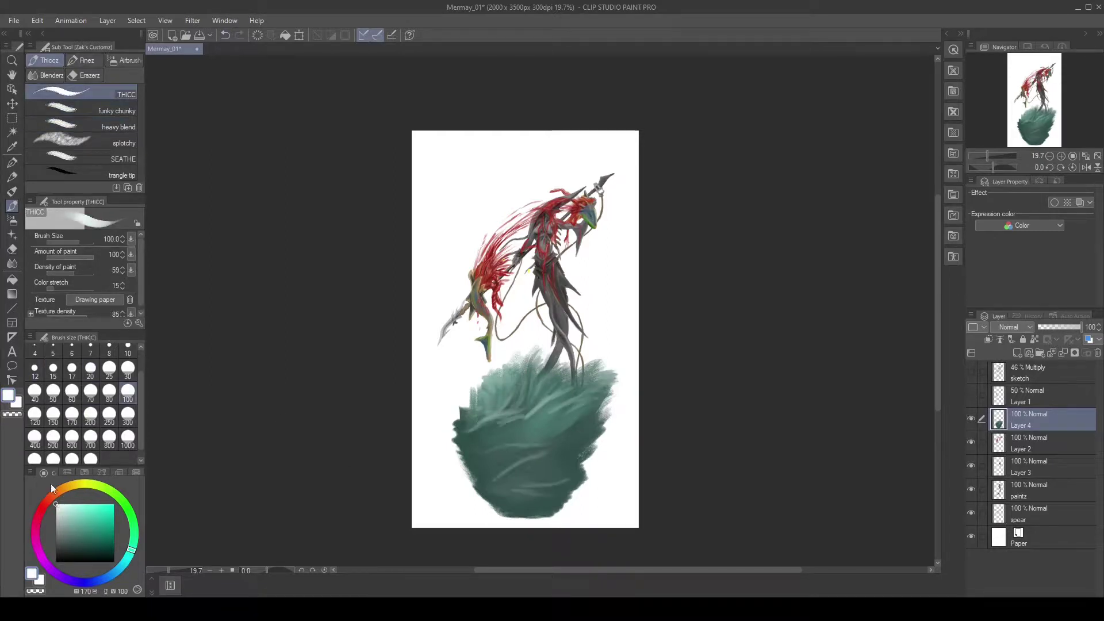
{"action": "mouse_move", "coordinate": [518, 417]}
{"action": "left_mouse_down"}
{"action": "mouse_move", "coordinate": [486, 380]}
{"action": "mouse_move", "coordinate": [577, 368]}
{"action": "left_mouse_up"}
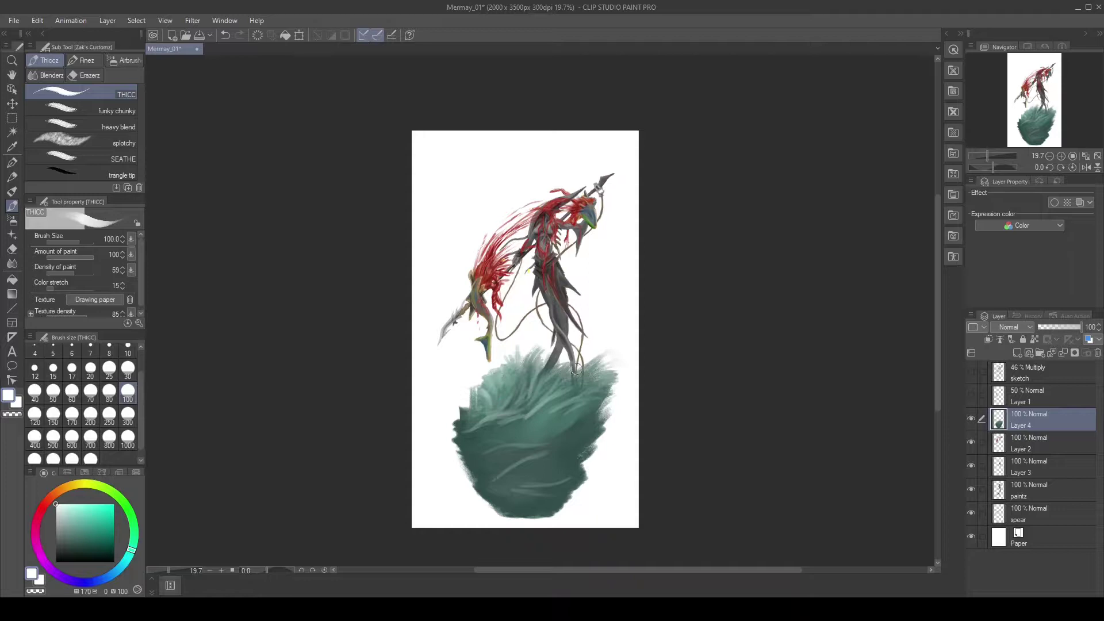
{"action": "left_click", "coordinate": [526, 456], "text": "alt"}
{"action": "left_click_drag", "start_coordinate": [495, 478], "coordinate": [564, 488]}
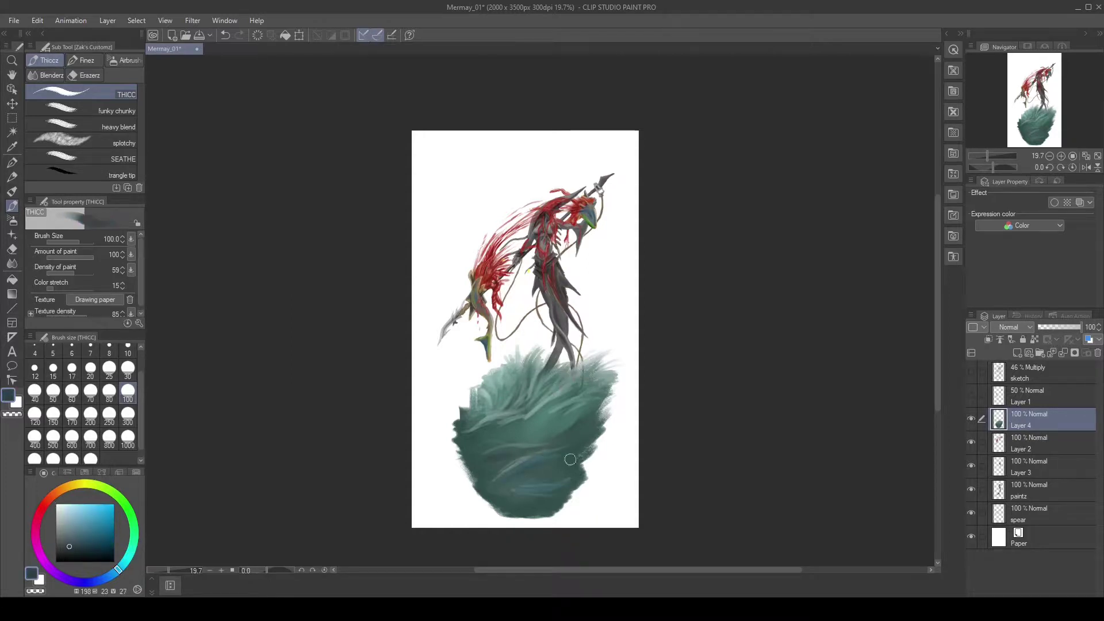
Step: Extend the teal water mass outward along its lower-left side with the funky chunky brush at size 400
{"action": "mouse_move", "coordinate": [578, 429]}
{"action": "left_mouse_down"}
{"action": "mouse_move", "coordinate": [431, 411]}
{"action": "mouse_move", "coordinate": [489, 506]}
{"action": "left_mouse_up"}
{"action": "key", "text": "period"}
{"action": "left_click", "coordinate": [495, 427], "text": "alt"}
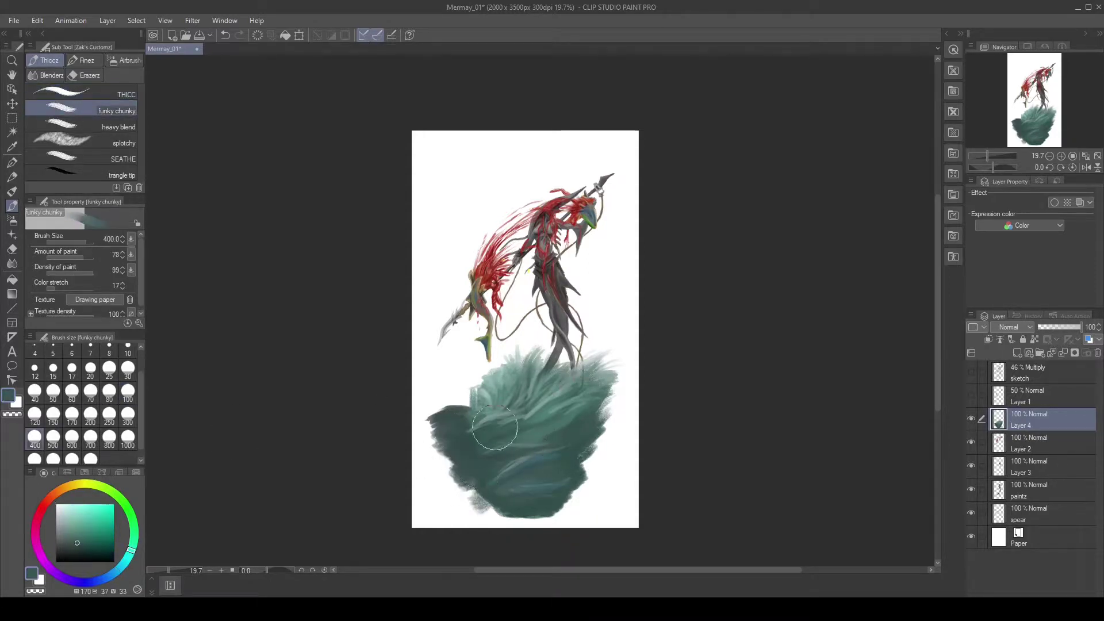
Step: Brush flowing strokes in sampled teal tones over the water mass with the THICC brush at size 100
{"action": "key", "text": "comma"}
{"action": "left_click", "coordinate": [463, 432], "text": "alt"}
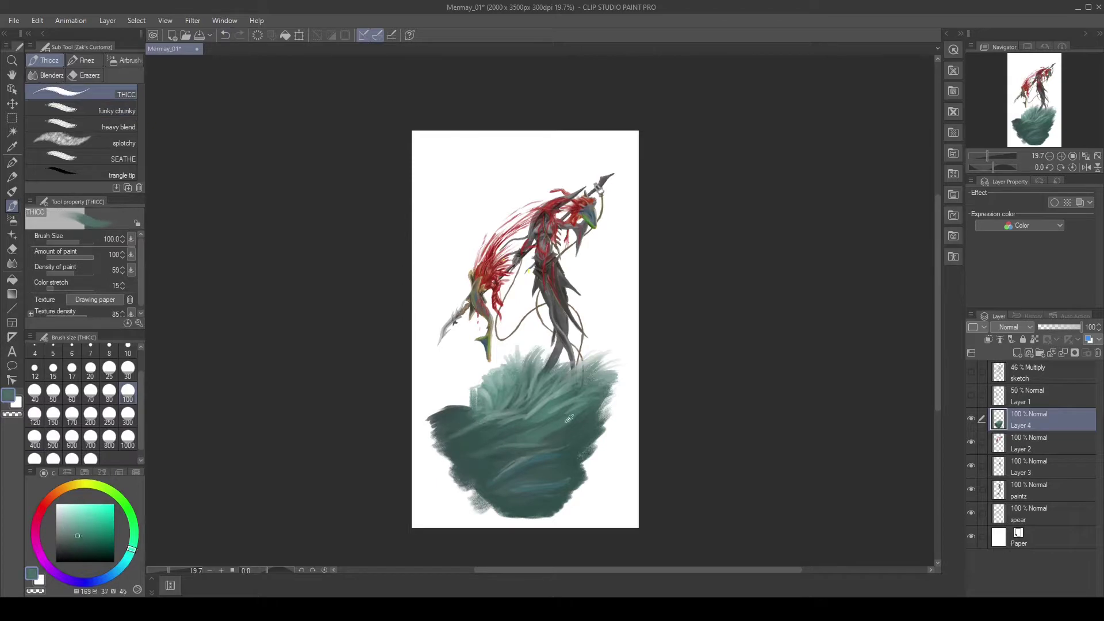
{"action": "left_click", "coordinate": [486, 456], "text": "alt"}
{"action": "left_click_drag", "start_coordinate": [476, 412], "coordinate": [501, 382]}
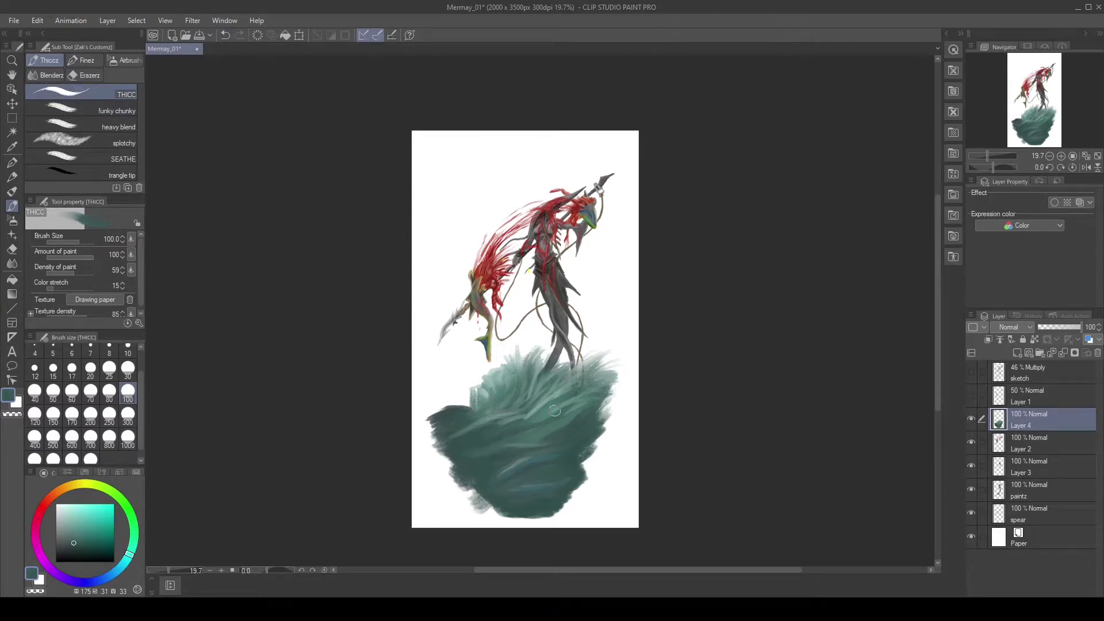
Step: Add a new layer between paintz and spear and paint pale teal spray above the water with the THICC brush at size 200
{"action": "key", "text": "ctrl+shift+n"}
{"action": "left_click", "coordinate": [608, 351], "text": "alt"}
{"action": "left_click", "coordinate": [91, 413]}
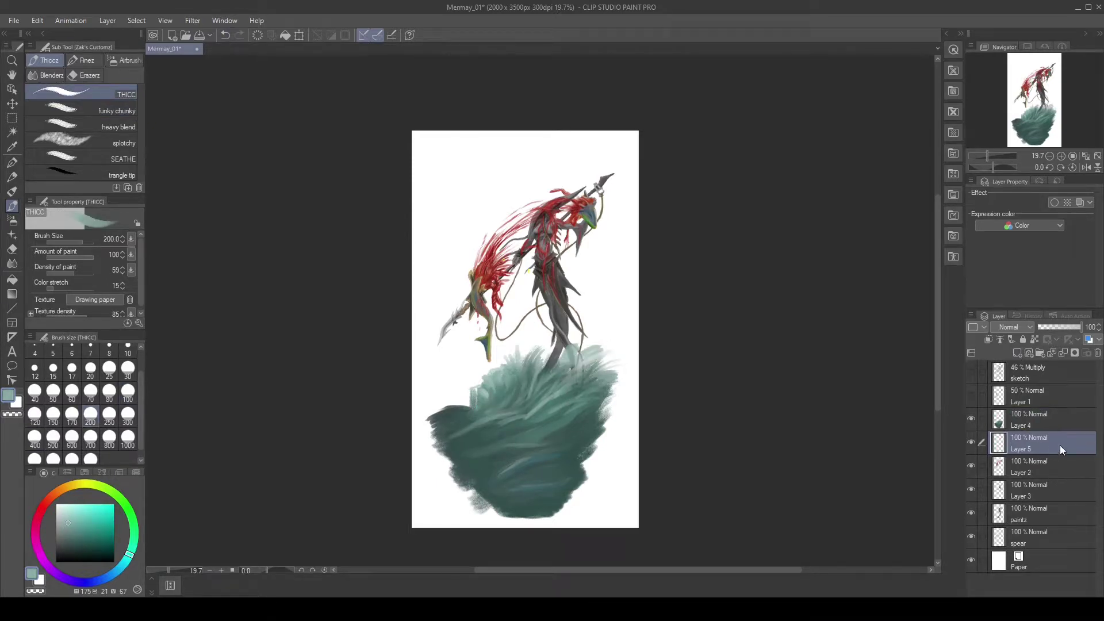
{"action": "mouse_move", "coordinate": [1030, 420]}
{"action": "left_mouse_down"}
{"action": "mouse_move", "coordinate": [1061, 448]}
{"action": "mouse_move", "coordinate": [1035, 515]}
{"action": "left_mouse_up"}
{"action": "mouse_move", "coordinate": [618, 287]}
{"action": "left_mouse_down"}
{"action": "mouse_move", "coordinate": [562, 354]}
{"action": "mouse_move", "coordinate": [587, 337]}
{"action": "mouse_move", "coordinate": [607, 370]}
{"action": "left_mouse_up"}
Step: Sample a near-white tone and reduce the THICC brush to size 60 for the spray around the tail
{"action": "left_click", "coordinate": [577, 343], "text": "alt"}
{"action": "key", "text": "bracketleft"}
{"action": "key", "text": "bracketleft"}
{"action": "key", "text": "bracketleft"}
{"action": "key", "text": "bracketleft"}
{"action": "key", "text": "bracketleft"}
{"action": "key", "text": "bracketleft"}
{"action": "key", "text": "bracketleft"}
Step: Add a new layer directly above the Paper layer and draw a solid orange circle behind the mermaid
{"action": "key", "text": "ctrl+shift+n"}
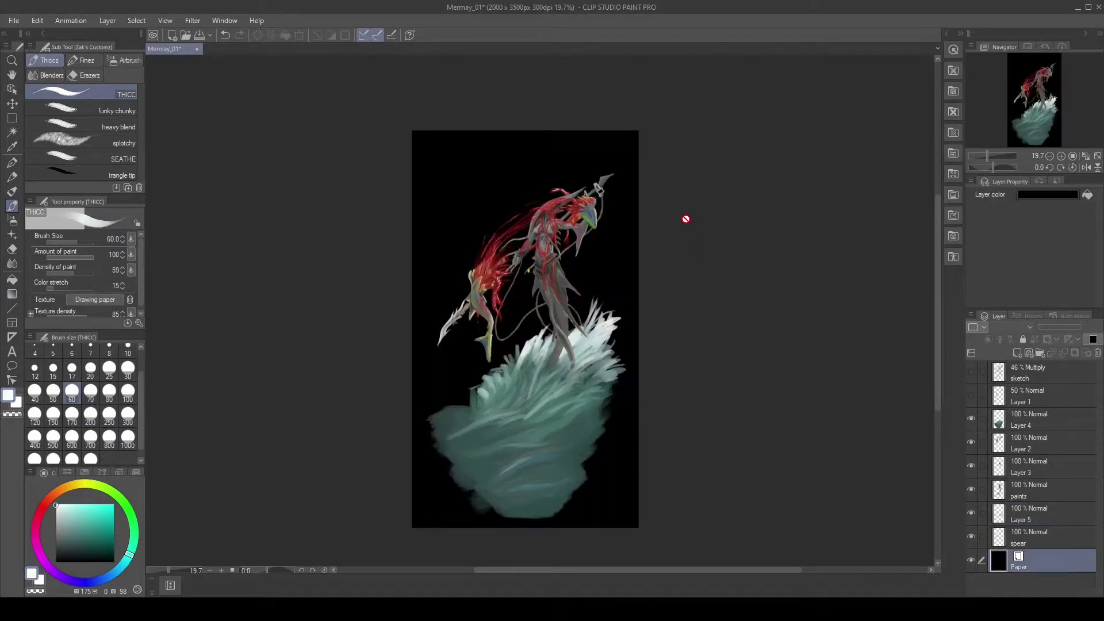
{"action": "left_click", "coordinate": [12, 308]}
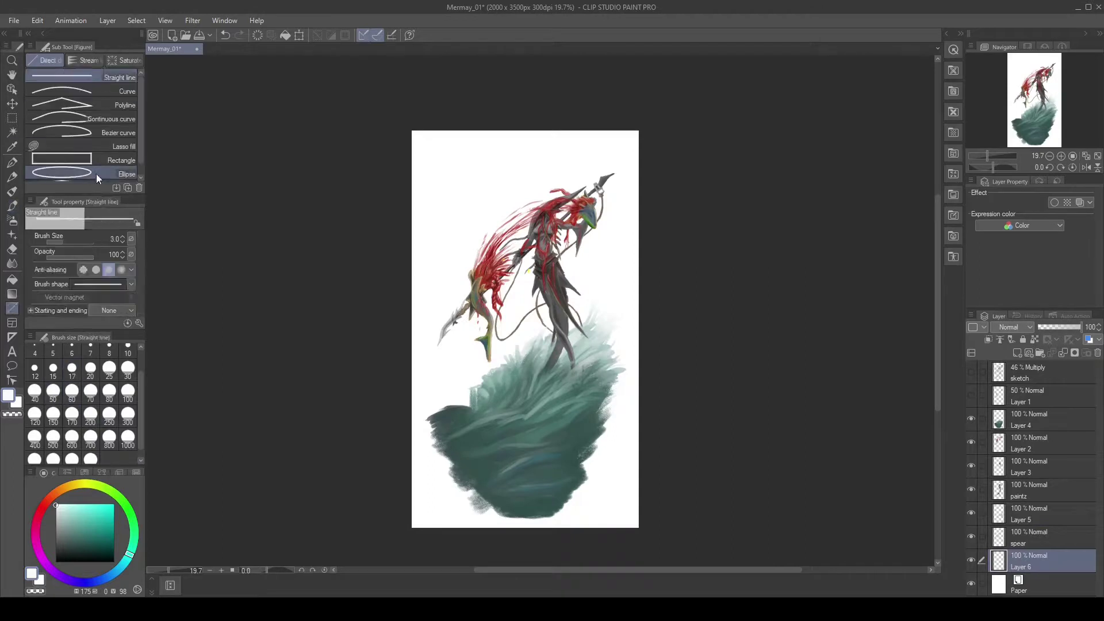
{"action": "left_click_drag", "start_coordinate": [471, 256], "coordinate": [607, 391]}
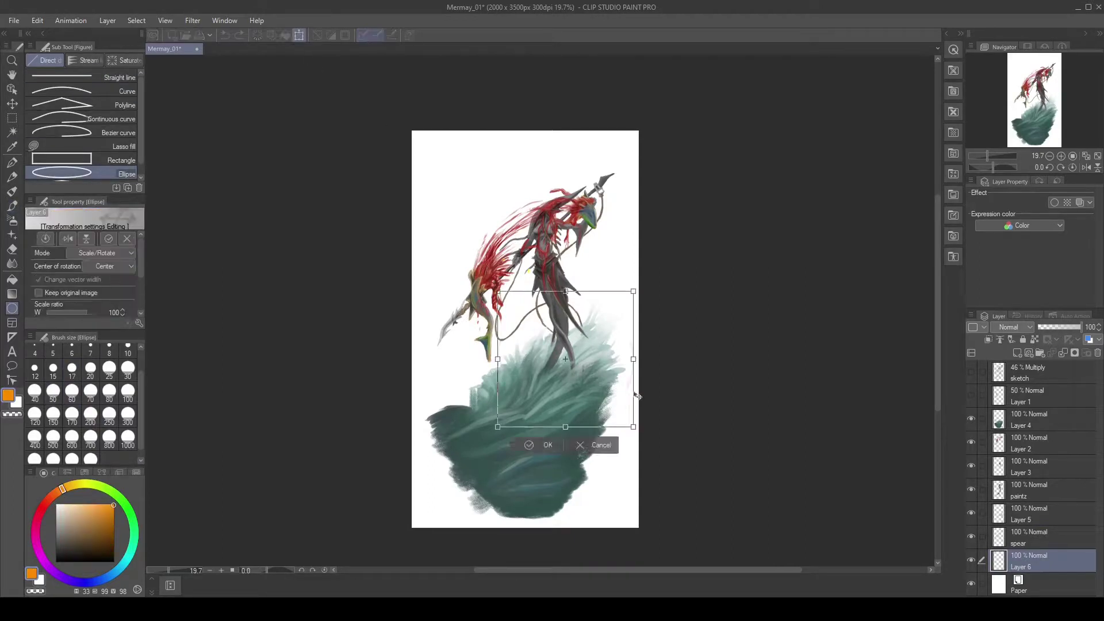
{"action": "key", "text": "g"}
Step: Hide all painting layers from Layer 4 down to spear and select the orange circle's layer
{"action": "left_click", "coordinate": [1029, 541]}
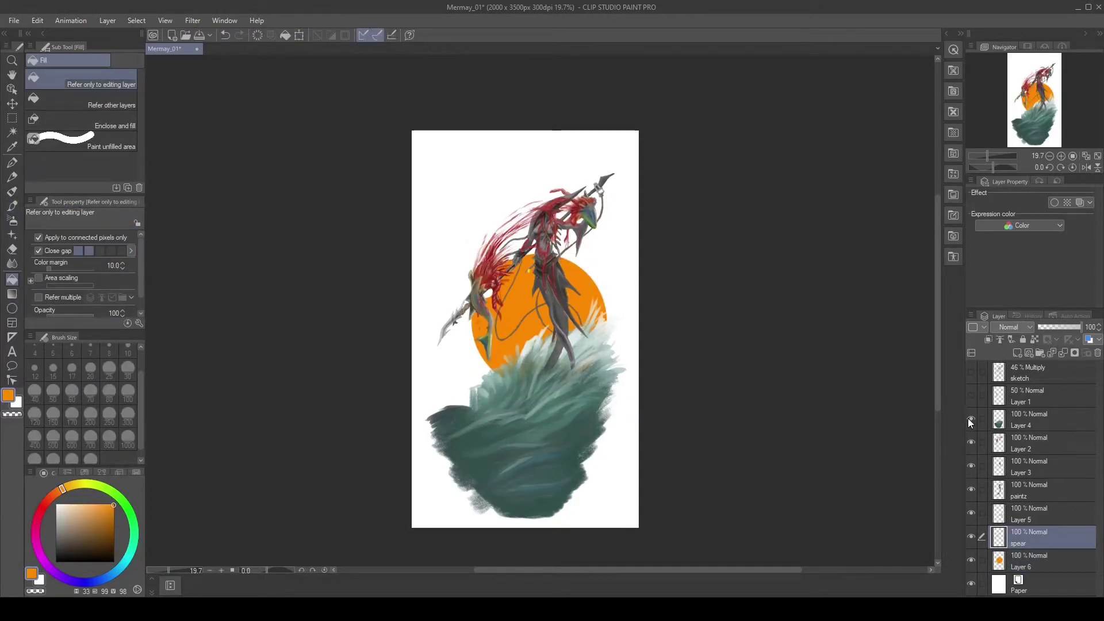
{"action": "left_click_drag", "start_coordinate": [972, 419], "coordinate": [972, 519]}
{"action": "left_click", "coordinate": [972, 536]}
{"action": "left_click", "coordinate": [1029, 561]}
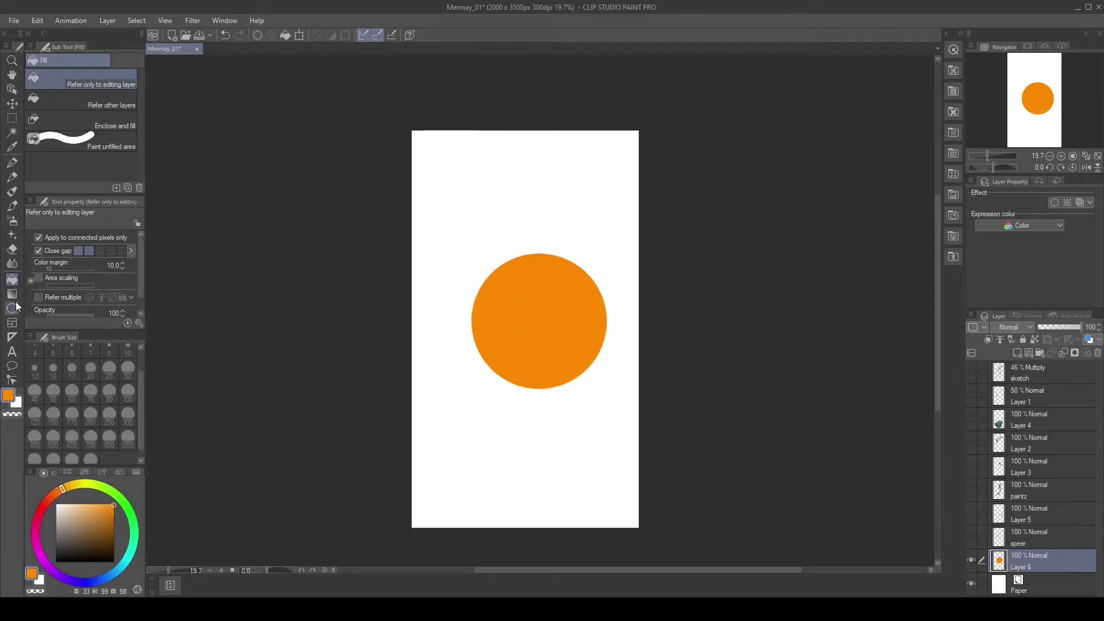
Step: Draw a smaller solid yellow circle inside the orange one on a new layer
{"action": "key", "text": "u"}
{"action": "left_click", "coordinate": [81, 483]}
{"action": "key", "text": "ctrl+v"}
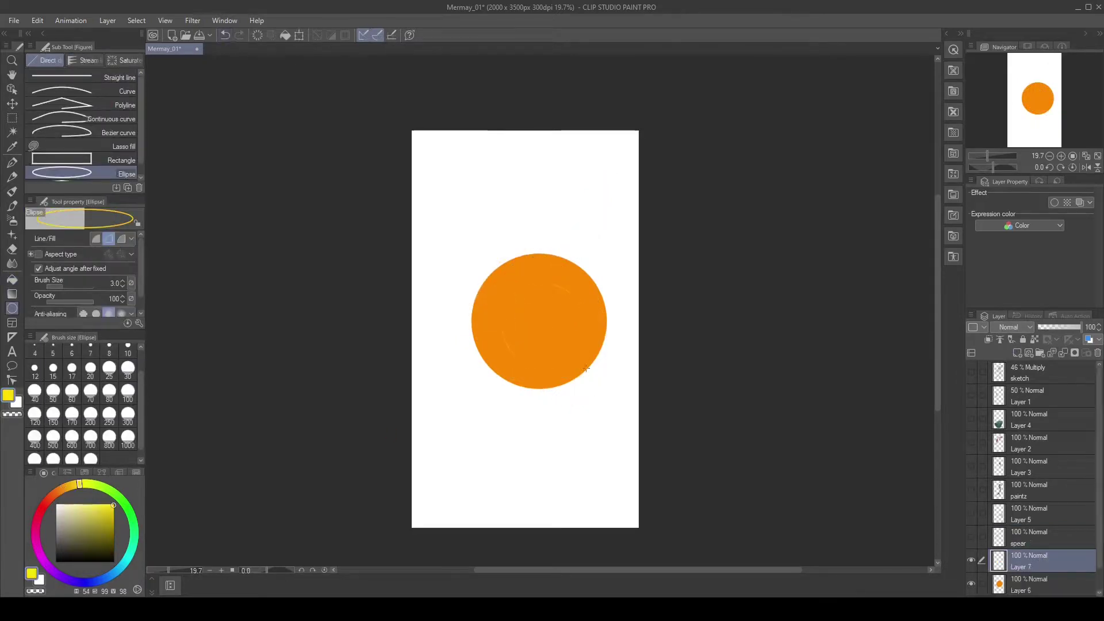
{"action": "left_click", "coordinate": [299, 35]}
{"action": "left_click_drag", "start_coordinate": [471, 390], "coordinate": [488, 369]}
{"action": "left_click", "coordinate": [513, 387]}
{"action": "key", "text": "alt+Delete"}
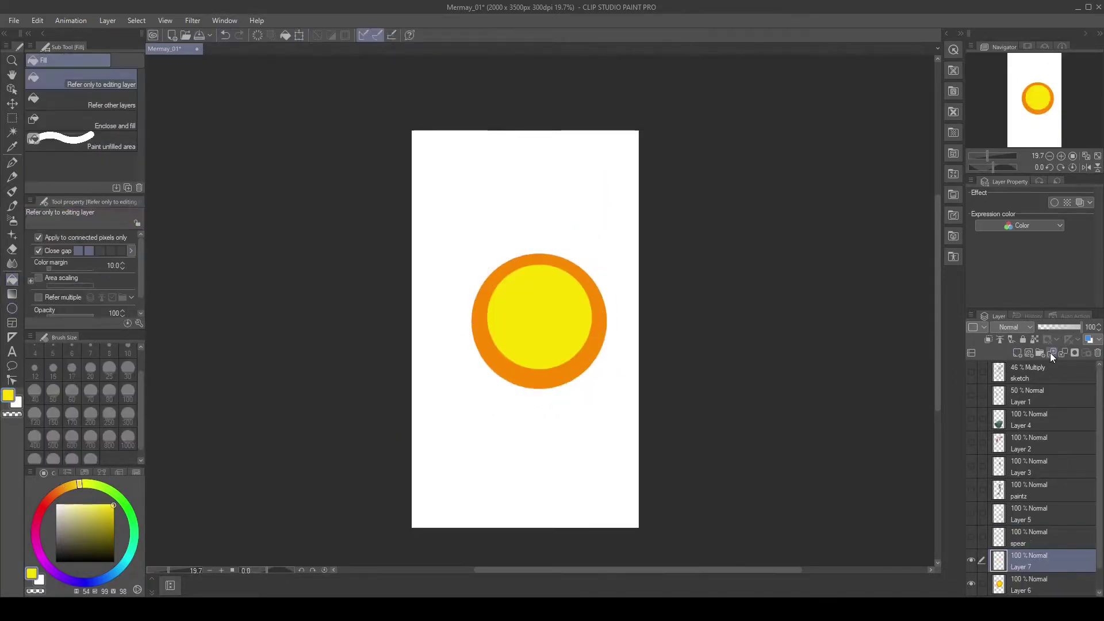
Step: Merge the yellow circle into Layer 6 and smudge its edge into the orange with the Finger tip tool at size 100
{"action": "key", "text": "ctrl+e"}
{"action": "key", "text": "b"}
{"action": "left_click", "coordinate": [116, 92]}
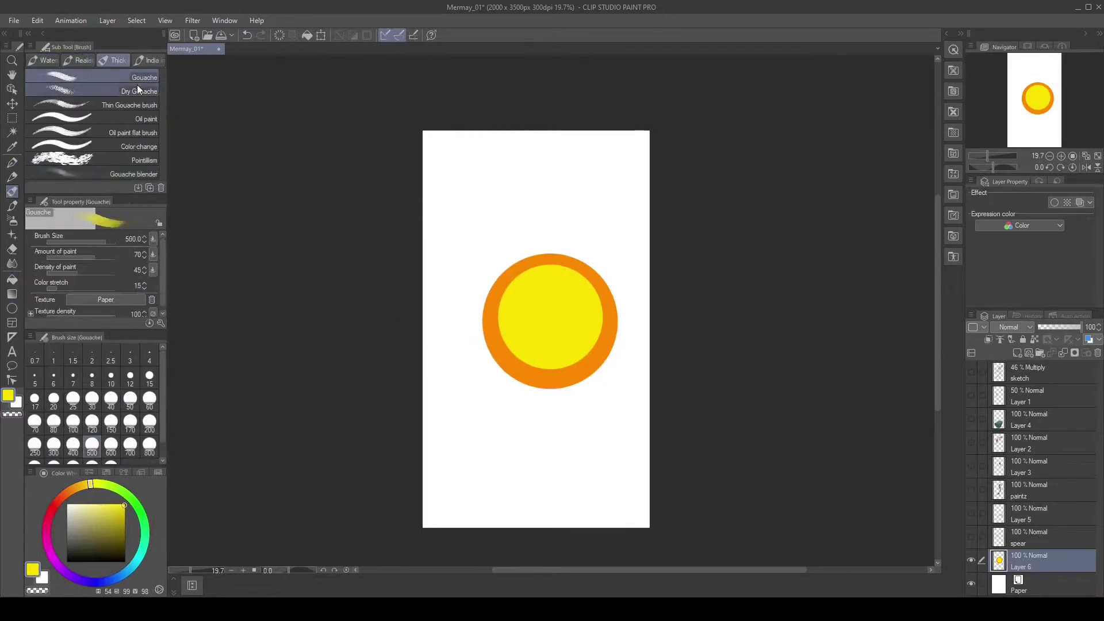
{"action": "key", "text": "j"}
{"action": "left_click", "coordinate": [104, 119]}
{"action": "mouse_move", "coordinate": [499, 323]}
{"action": "left_mouse_down"}
{"action": "mouse_move", "coordinate": [514, 287]}
{"action": "mouse_move", "coordinate": [555, 267]}
{"action": "mouse_move", "coordinate": [590, 278]}
{"action": "mouse_move", "coordinate": [578, 348]}
{"action": "mouse_move", "coordinate": [519, 361]}
{"action": "mouse_move", "coordinate": [504, 328]}
{"action": "mouse_move", "coordinate": [533, 261]}
{"action": "mouse_move", "coordinate": [575, 285]}
{"action": "left_mouse_up"}
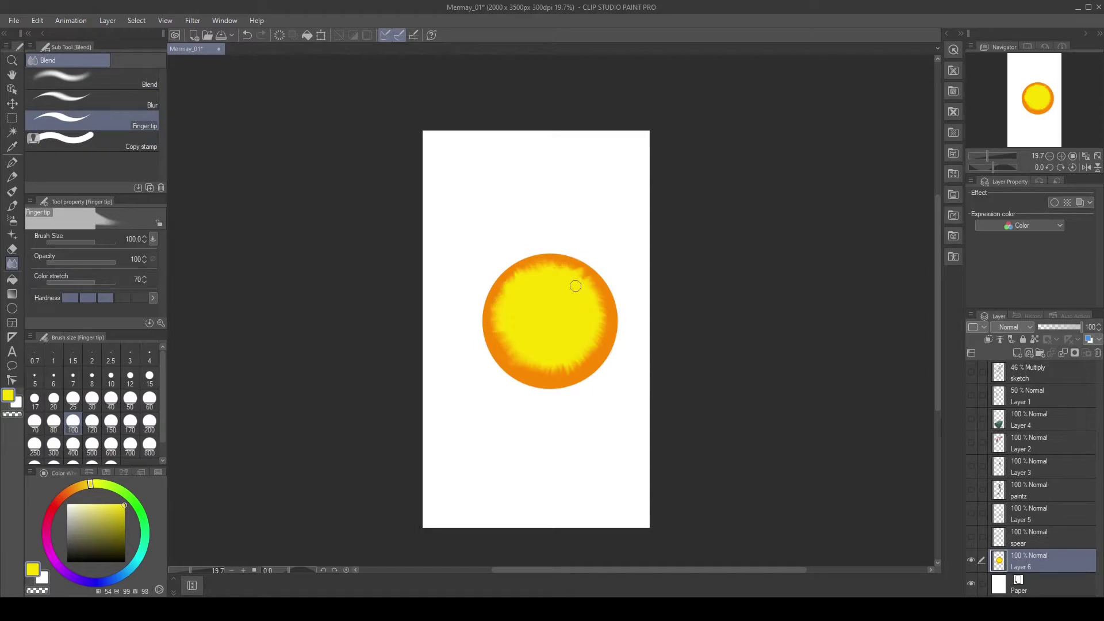
Step: Show the painting layers again and smear the sun's outer orange edge with the Finger tip tool
{"action": "left_click_drag", "start_coordinate": [971, 418], "coordinate": [972, 536]}
{"action": "left_click_drag", "start_coordinate": [616, 310], "coordinate": [551, 256]}
{"action": "left_click_drag", "start_coordinate": [485, 307], "coordinate": [508, 383]}
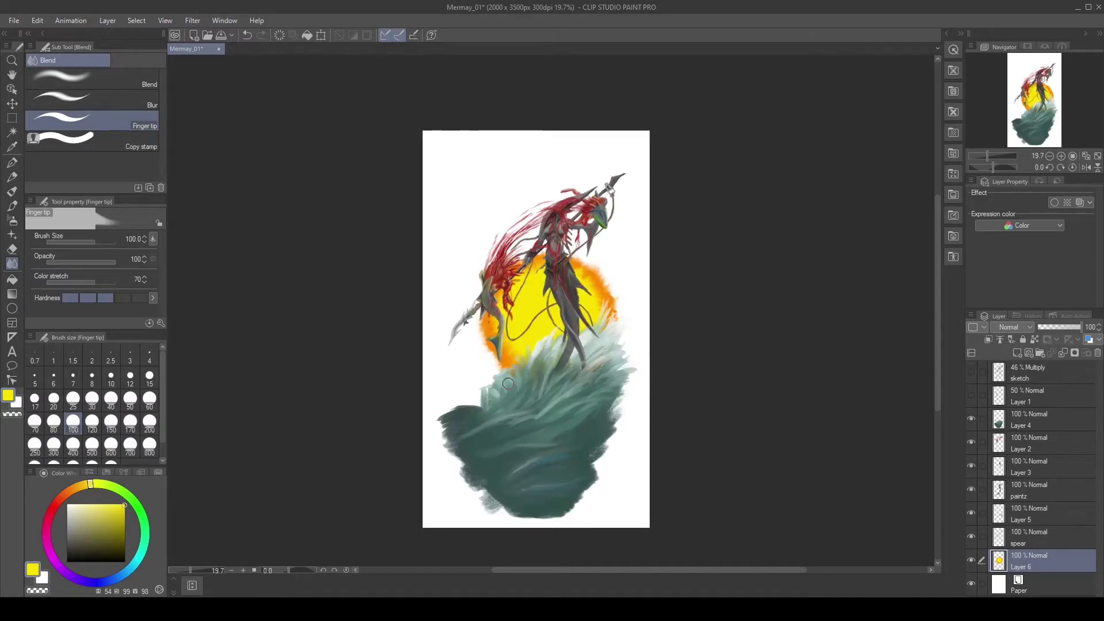
Step: Add a new layer beneath the sun and paint a muted brown backdrop around the mermaid with the Gouache brush
{"action": "key", "text": "ctrl+shift+n"}
{"action": "left_click", "coordinate": [61, 496]}
{"action": "left_click", "coordinate": [87, 528]}
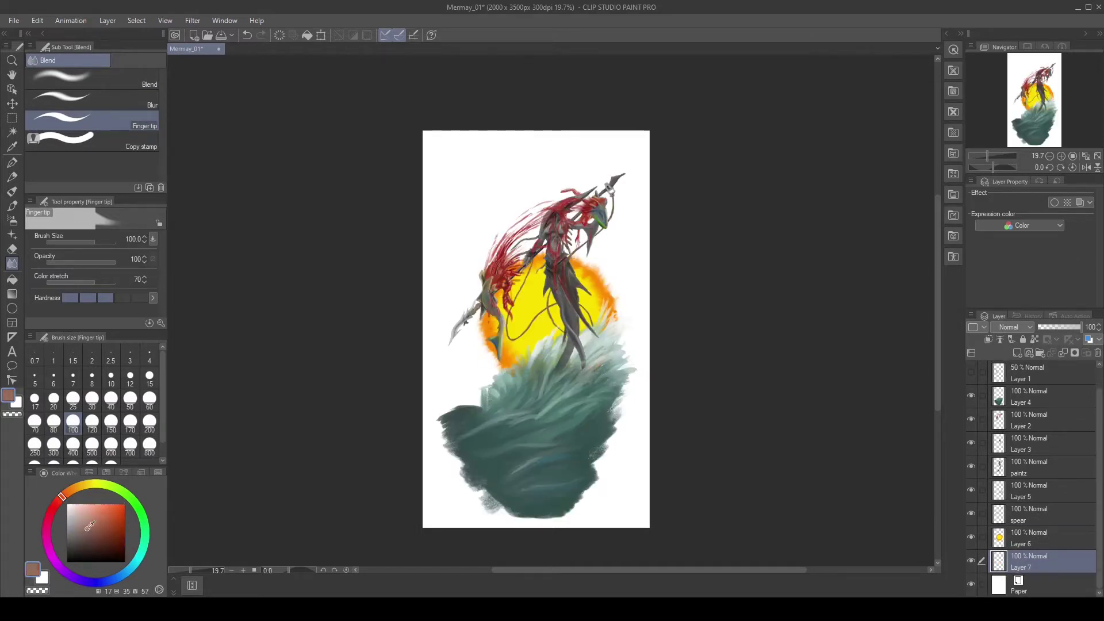
{"action": "key", "text": "b"}
{"action": "left_click_drag", "start_coordinate": [460, 371], "coordinate": [478, 276]}
{"action": "left_click_drag", "start_coordinate": [627, 224], "coordinate": [638, 369]}
{"action": "left_click_drag", "start_coordinate": [461, 241], "coordinate": [517, 172]}
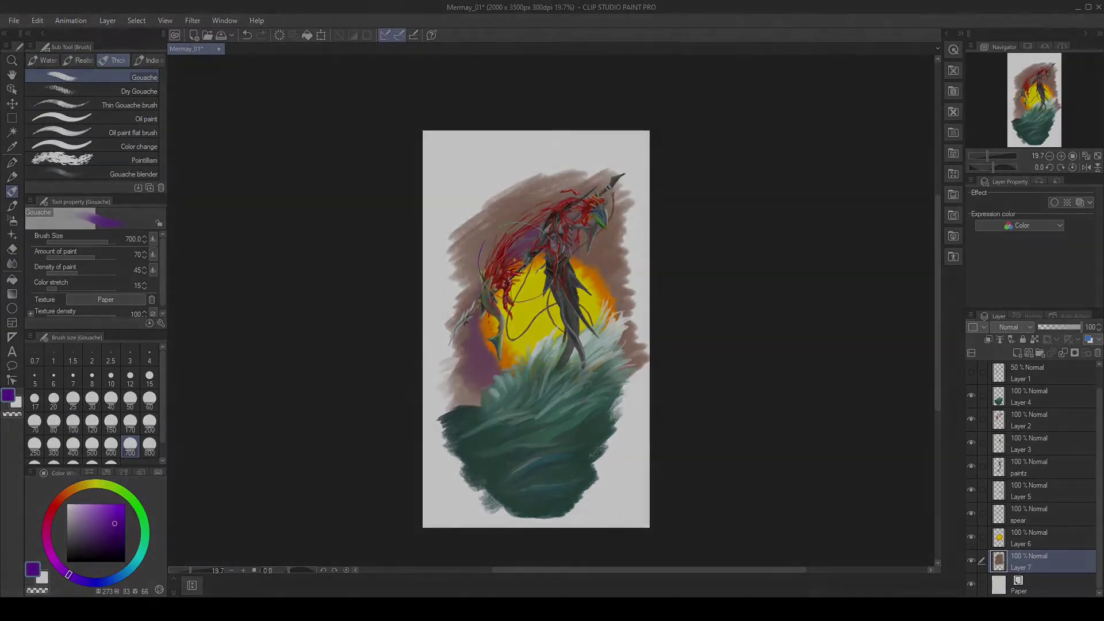
Step: Paint dark green over the backdrop around the mermaid with the Gouache brush at size 700
{"action": "left_click", "coordinate": [137, 506]}
{"action": "left_click", "coordinate": [94, 536]}
{"action": "left_click_drag", "start_coordinate": [489, 248], "coordinate": [540, 222]}
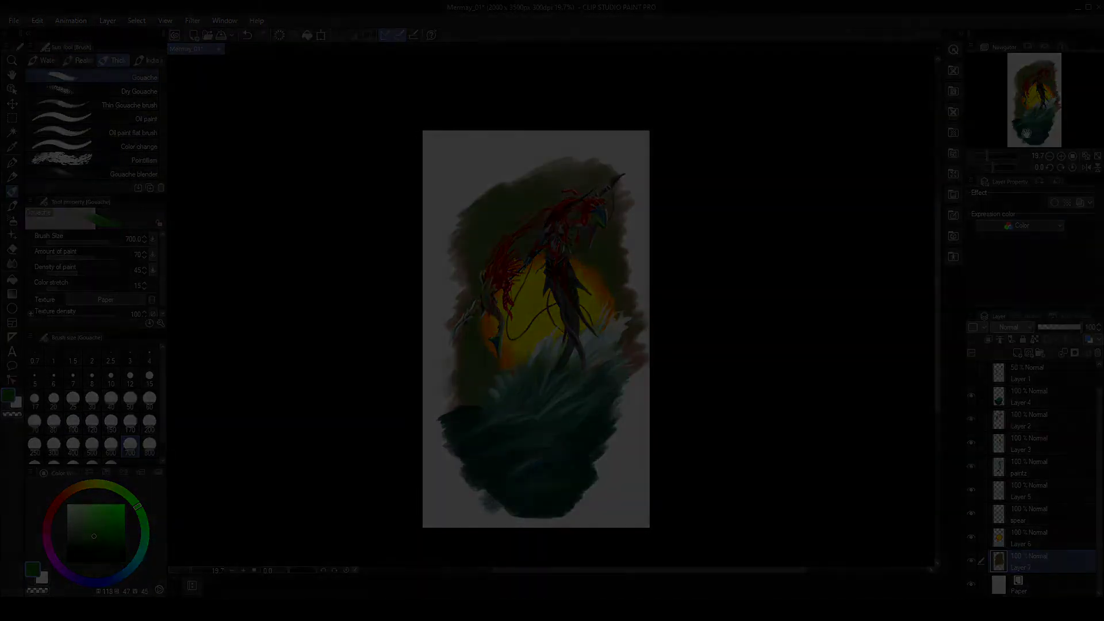